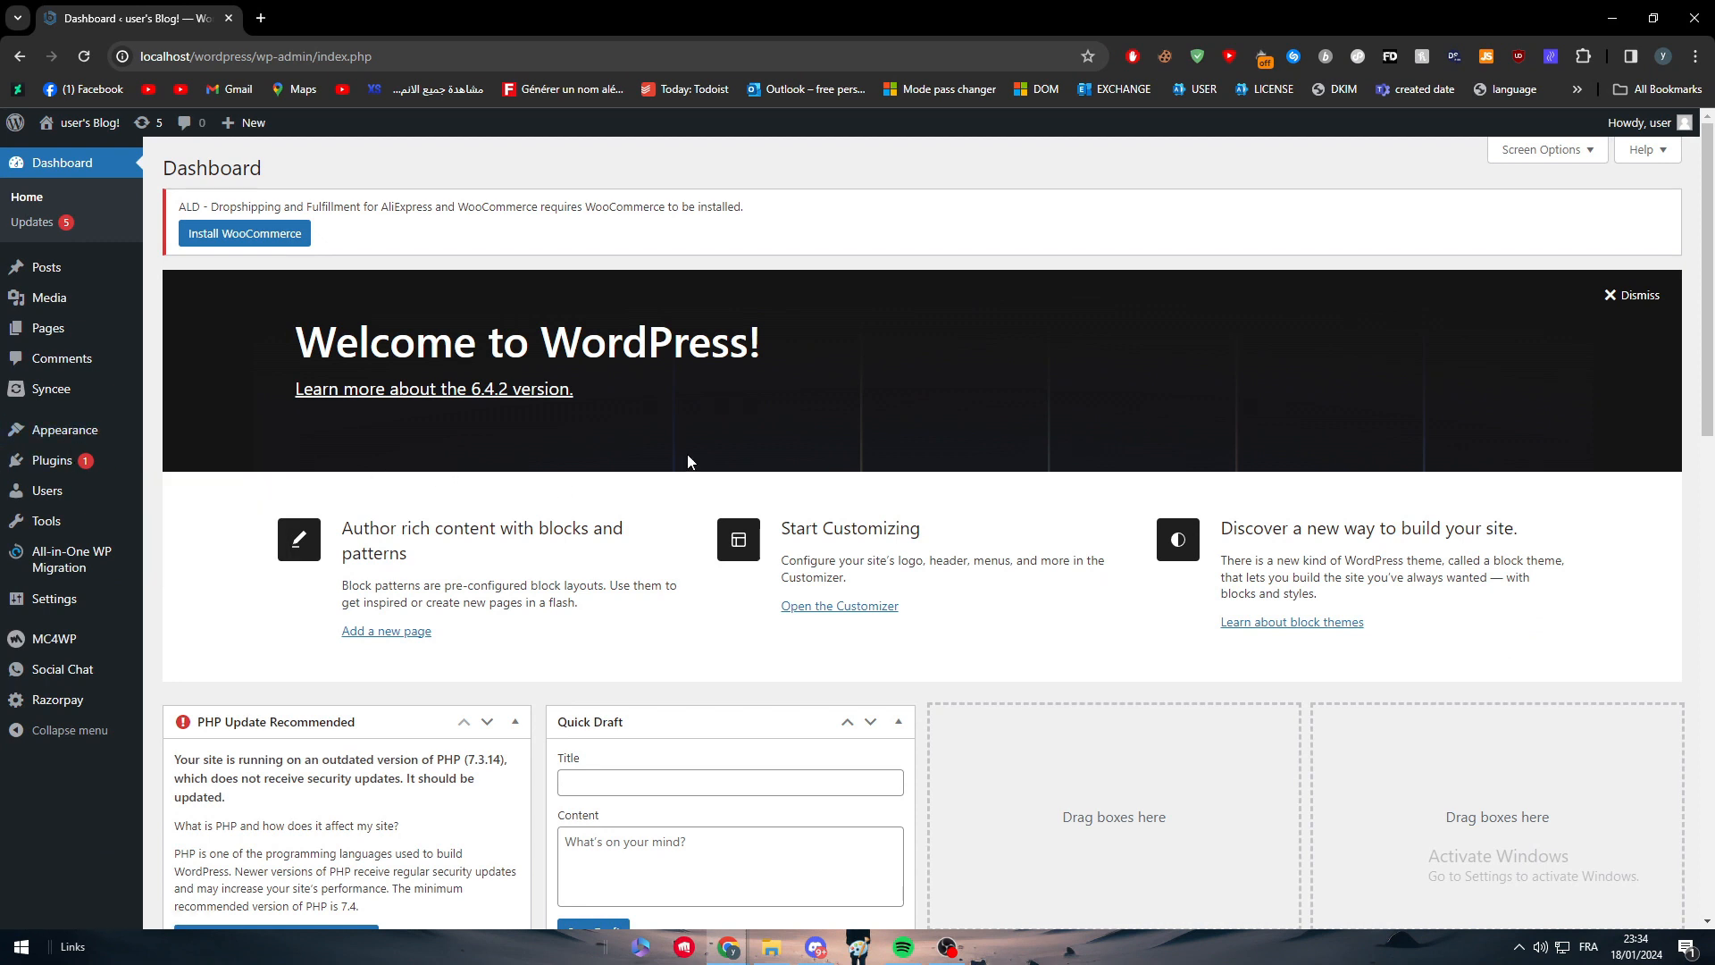
# Open the page for adding new plugins from the WordPress admin dashboard
pyautogui.scroll(-1, 685, 454)
pyautogui.scroll(1, 685, 456)
pyautogui.moveTo(54, 433)
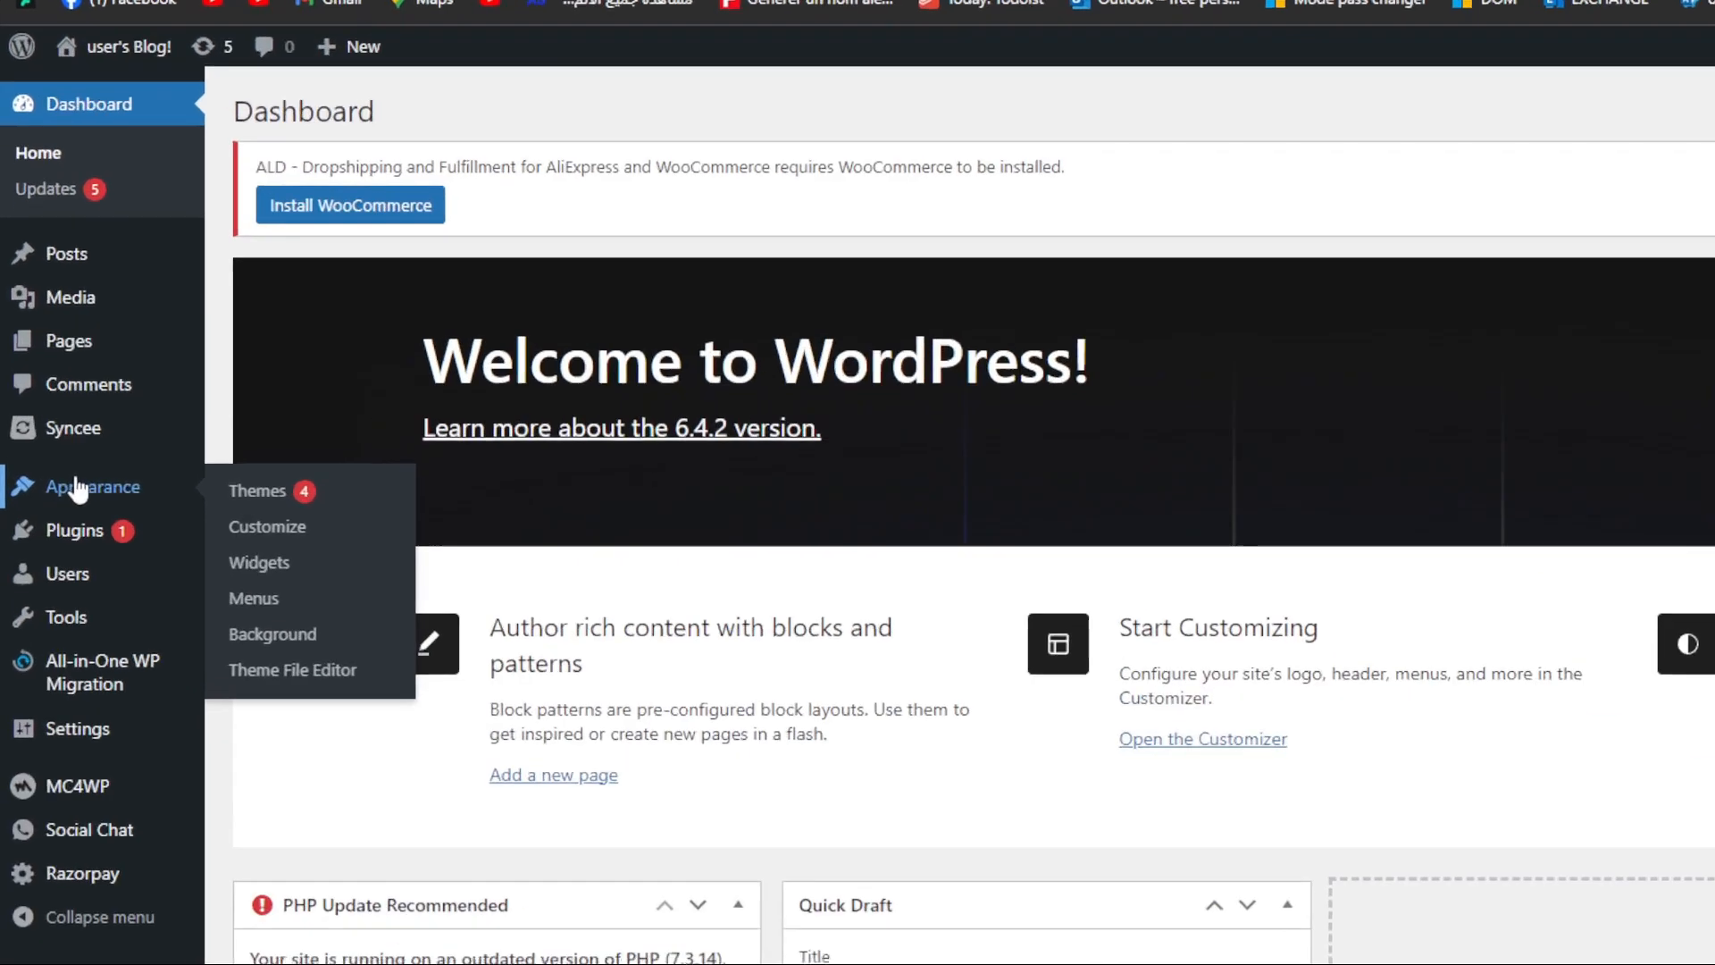
pyautogui.moveTo(40, 540)
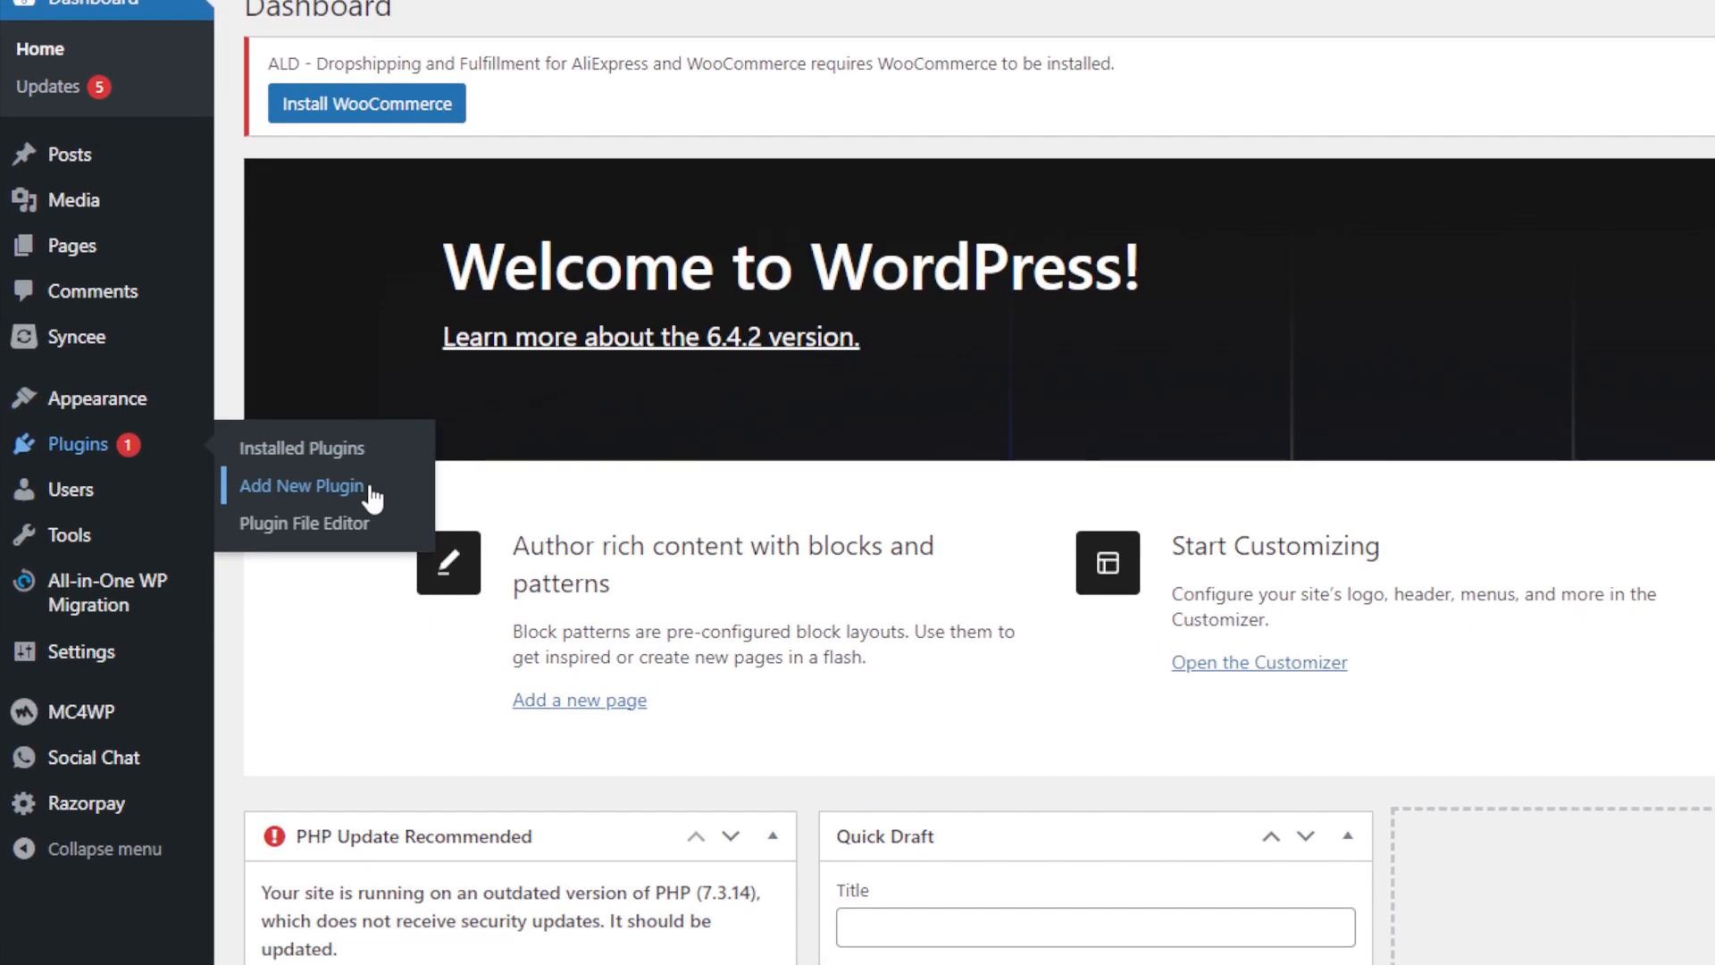
pyautogui.click(371, 489)
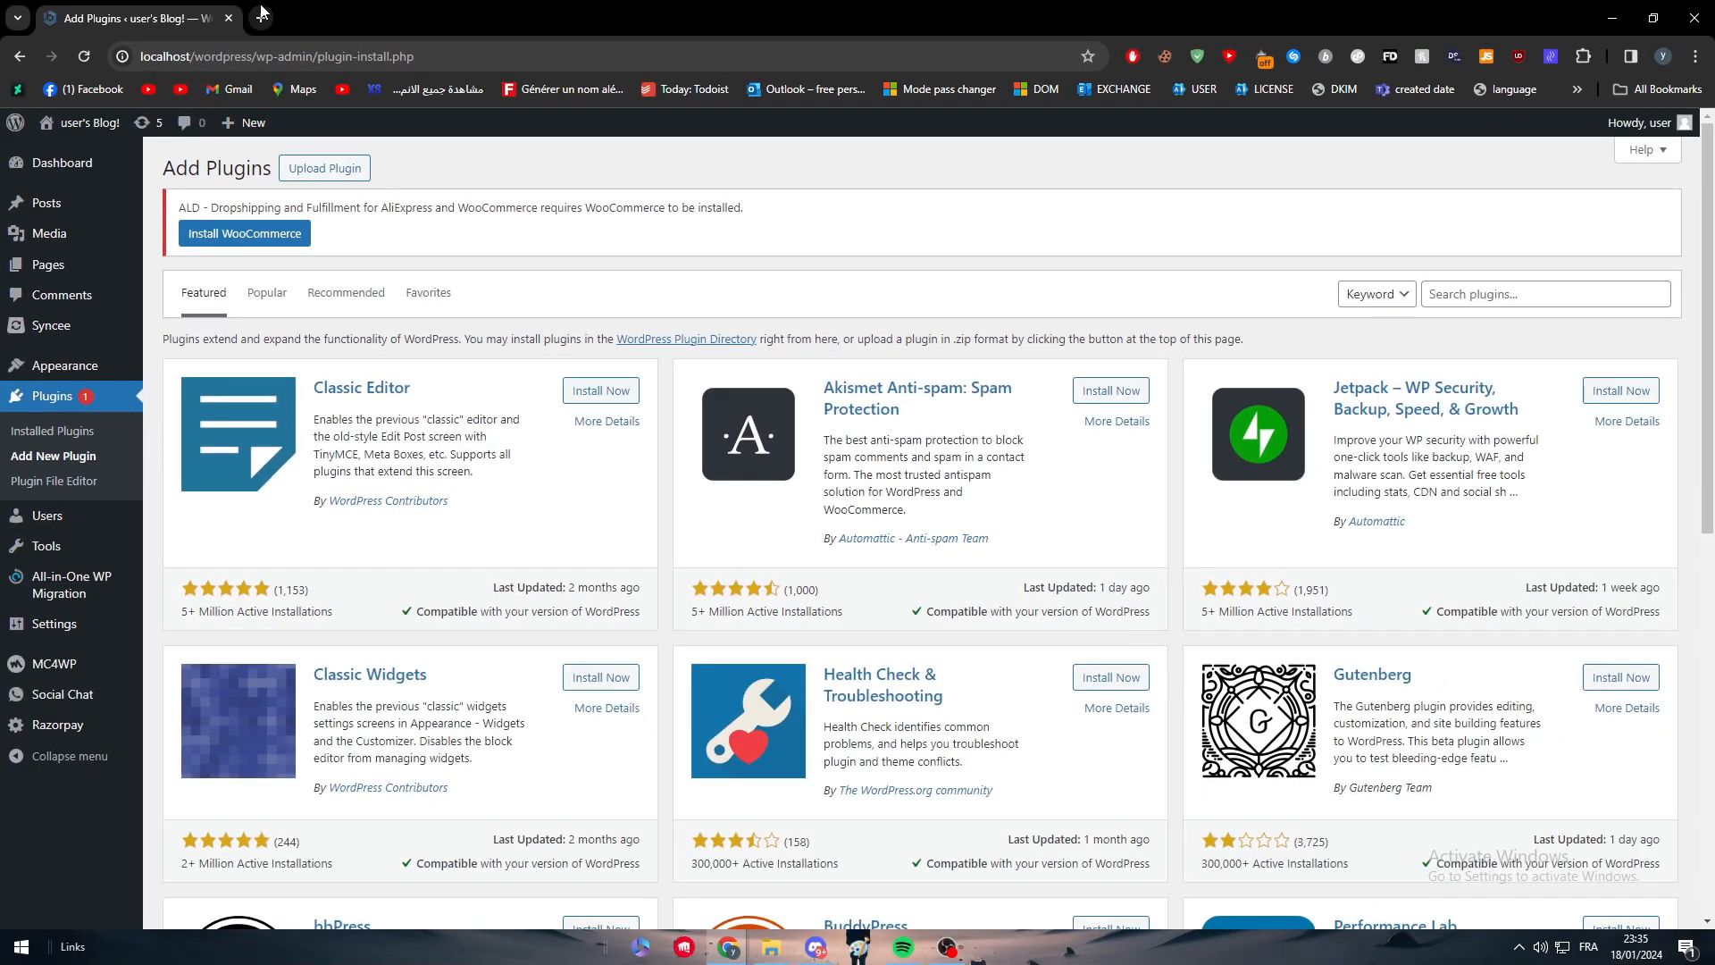
# Search Google for "google analytics for wordpress" in a new browser tab
pyautogui.click(261, 13)
pyautogui.write('goo')
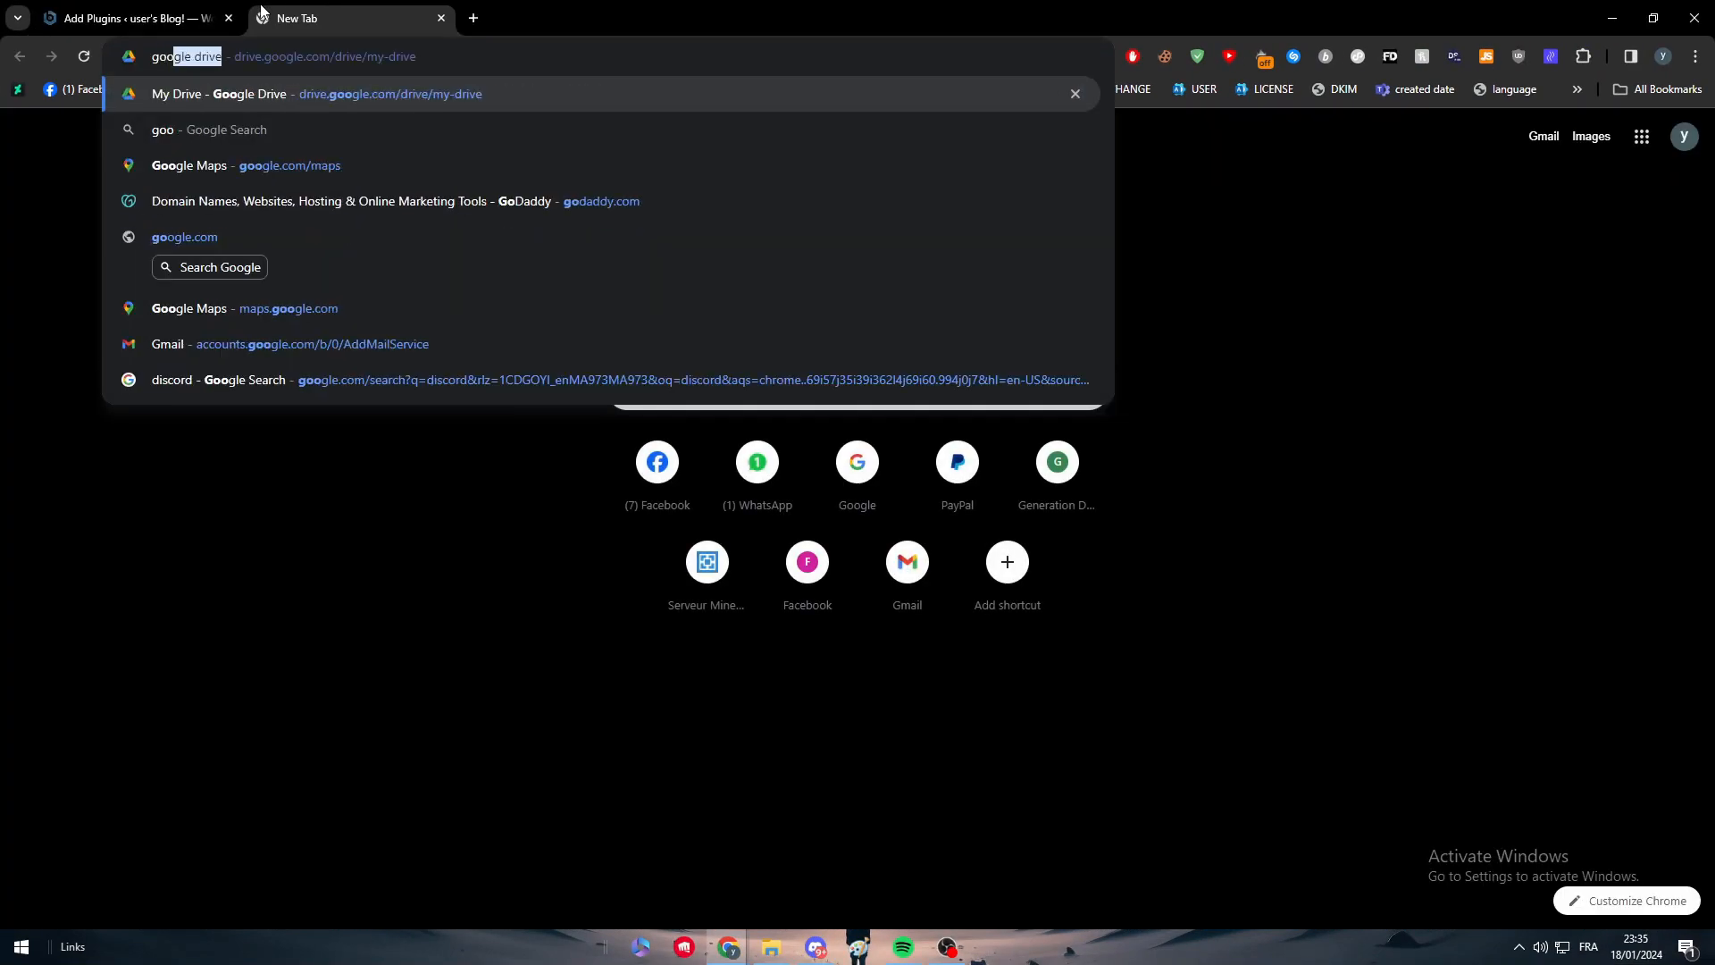
pyautogui.write('gle analy')
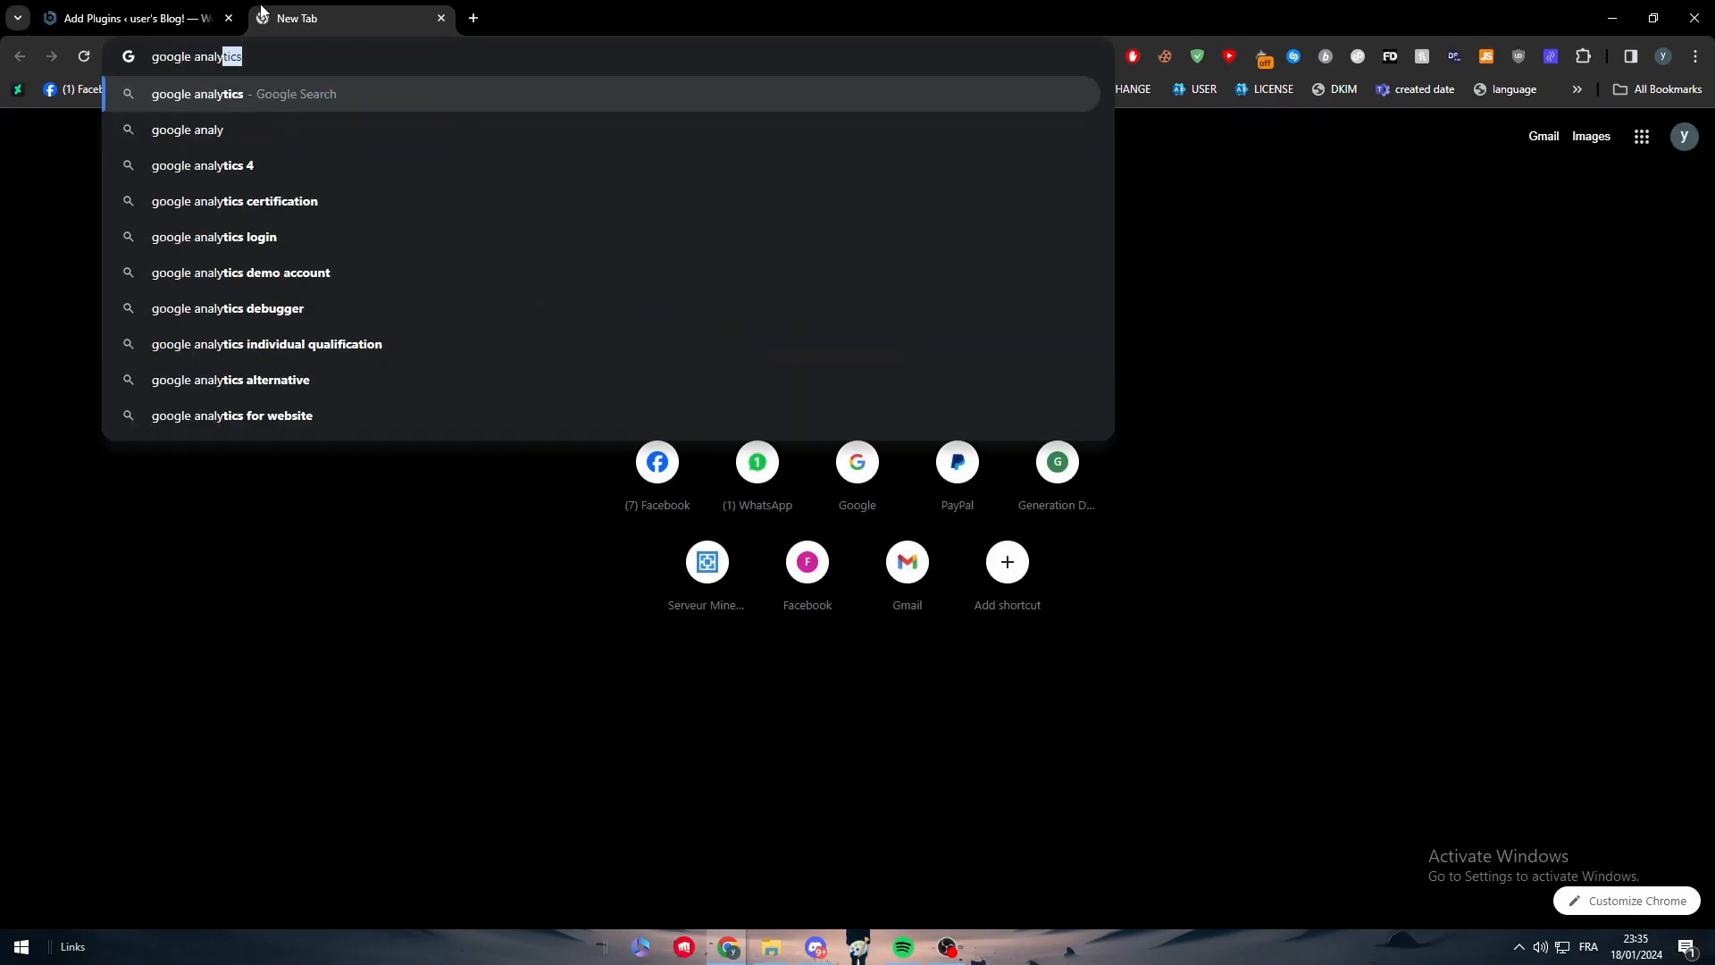
pyautogui.write('tics for wordpress')
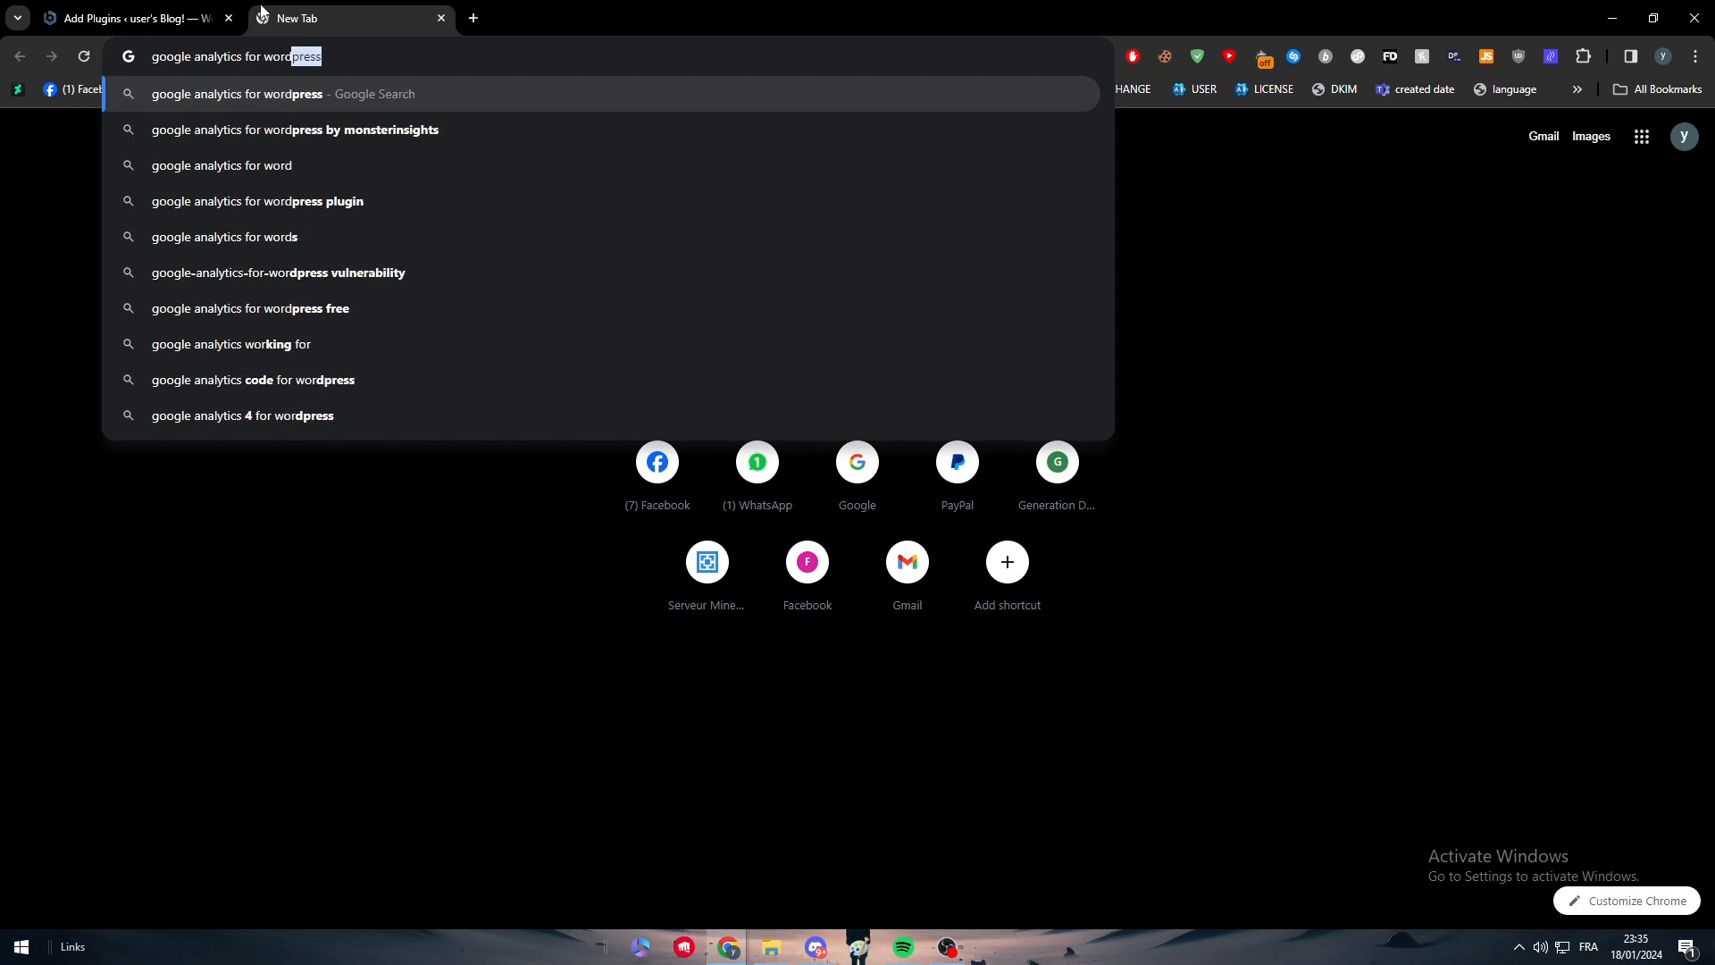
pyautogui.press('Return')
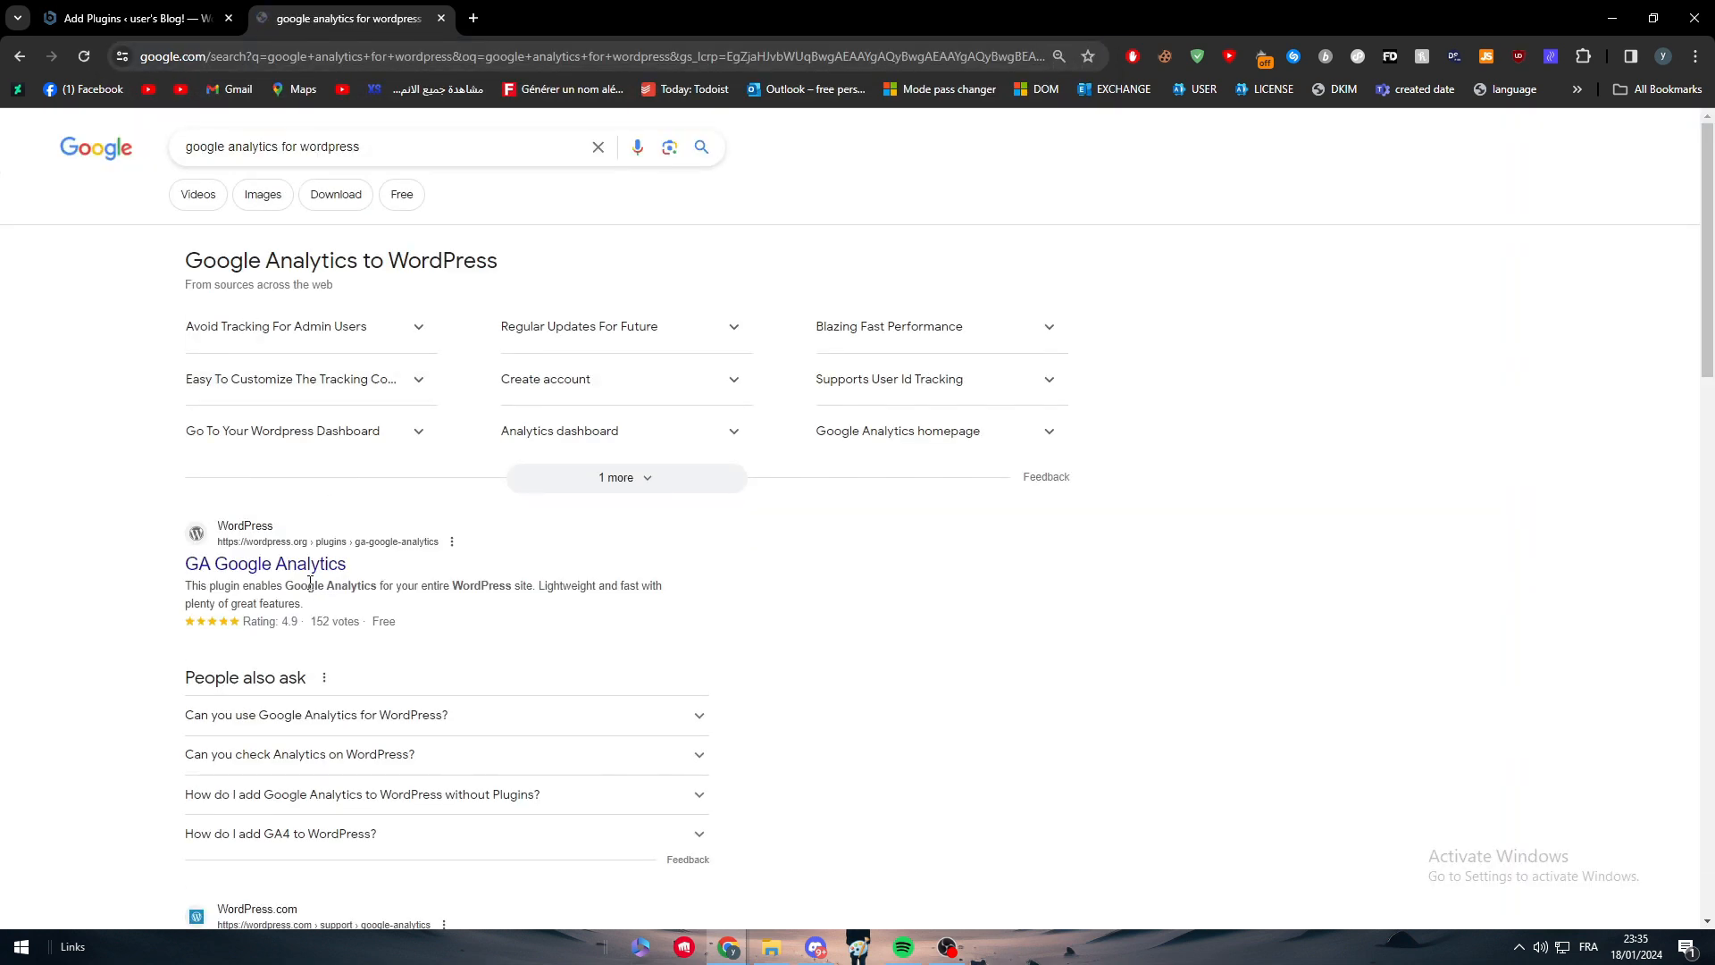
# Open the GA Google Analytics plugin page on wordpress.org and download the plugin
pyautogui.click(291, 569)
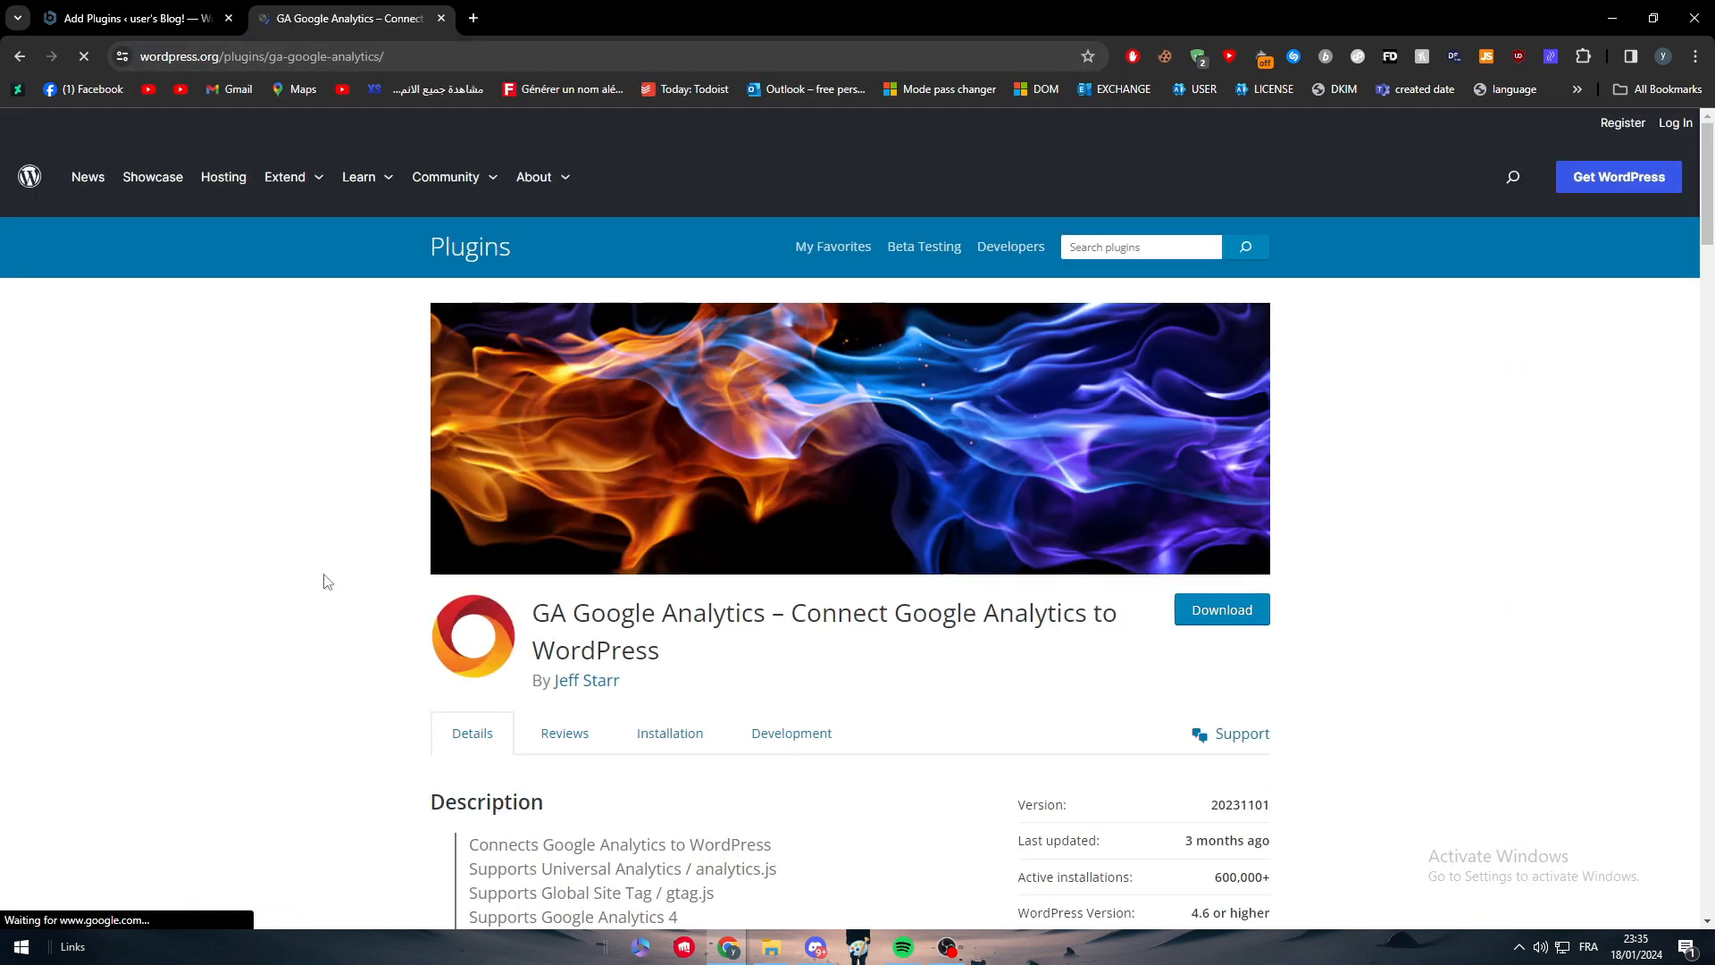
pyautogui.scroll(-3, 871, 619)
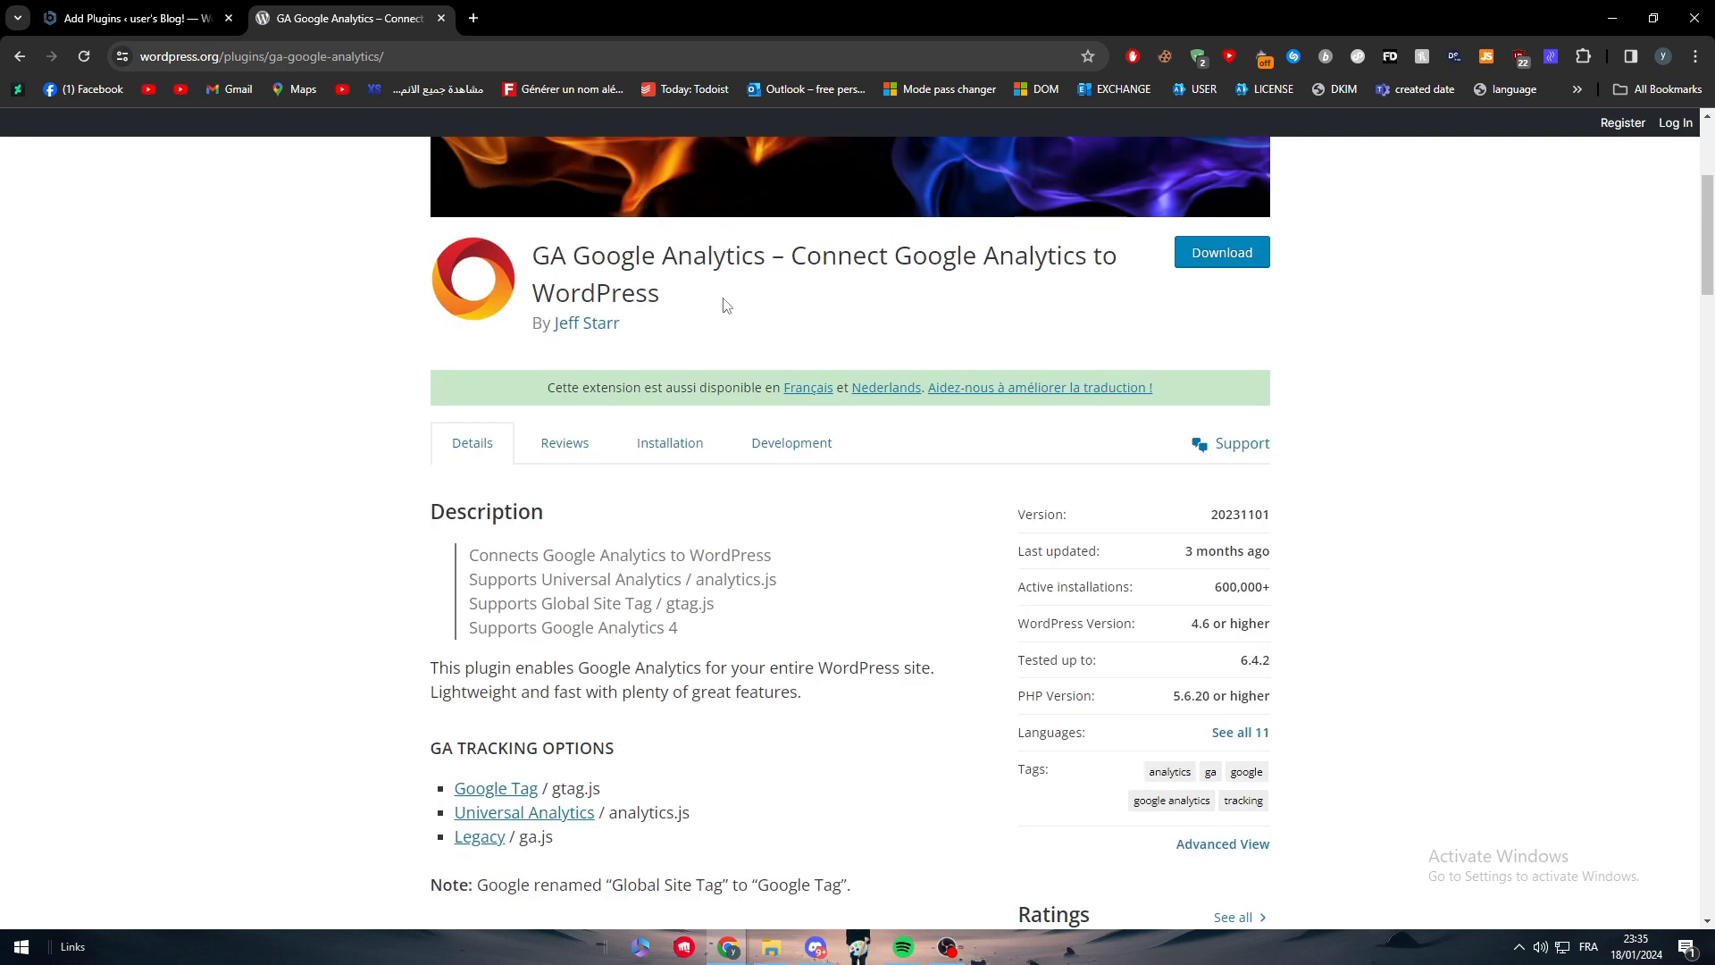
pyautogui.click(1222, 253)
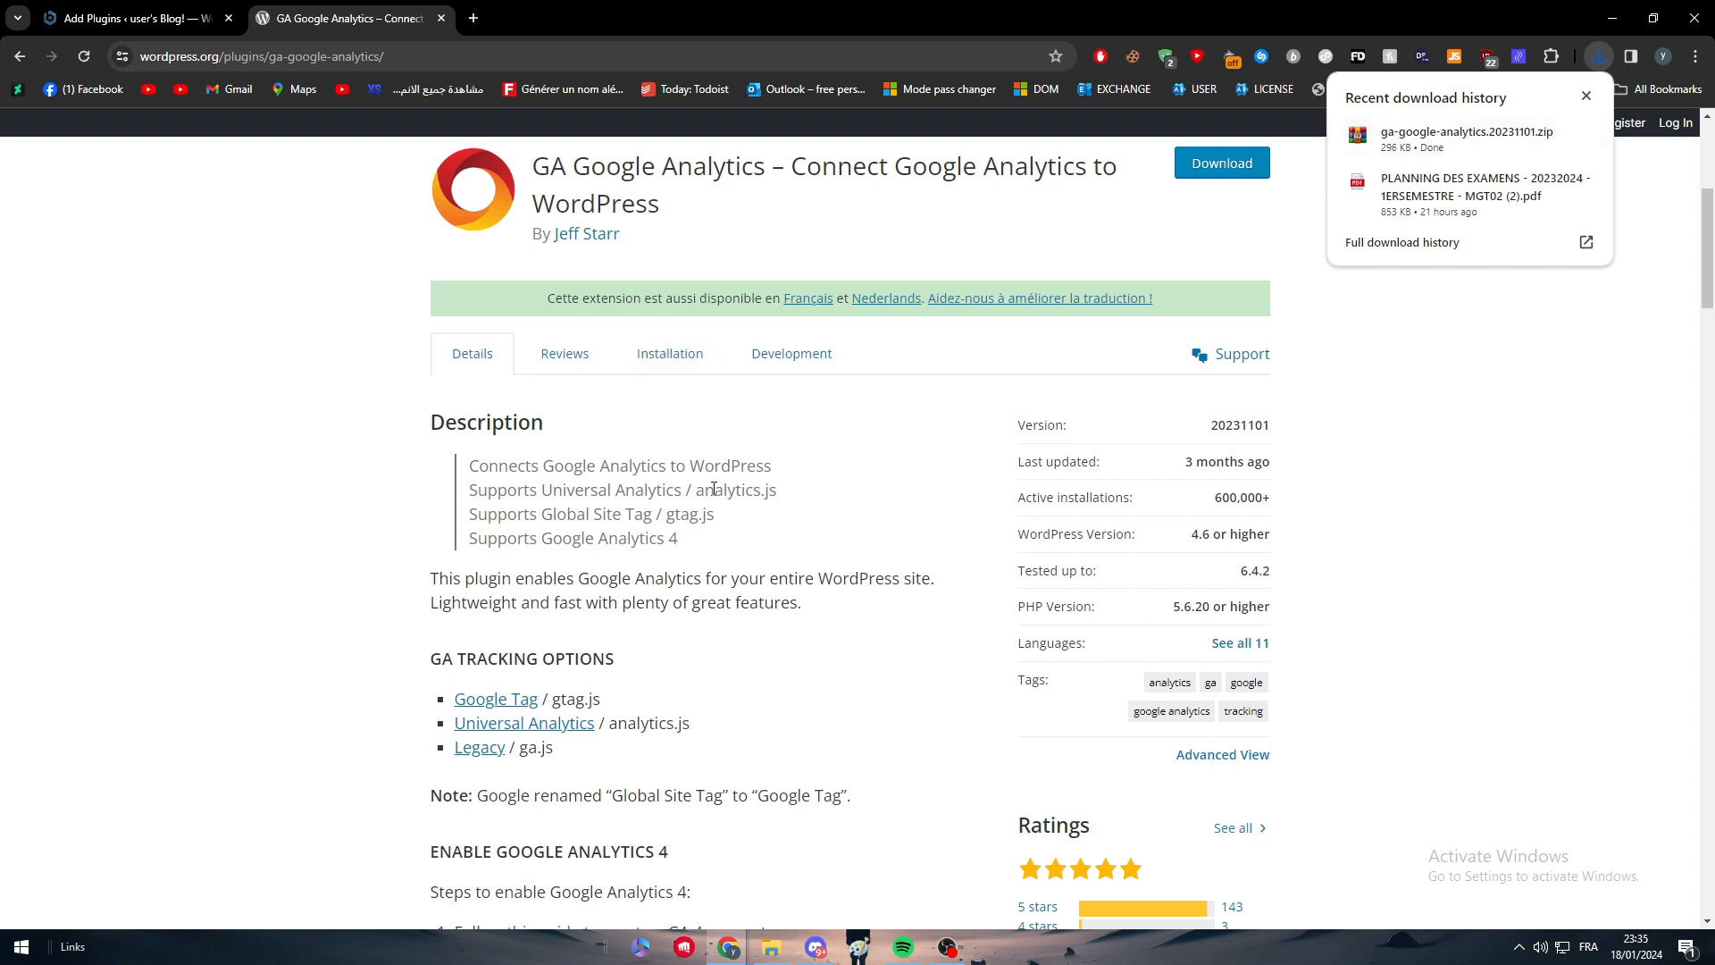
# Upload ga-google-analytics.20231101.zip to the WordPress site and install the plugin
pyautogui.click(134, 18)
pyautogui.click(323, 168)
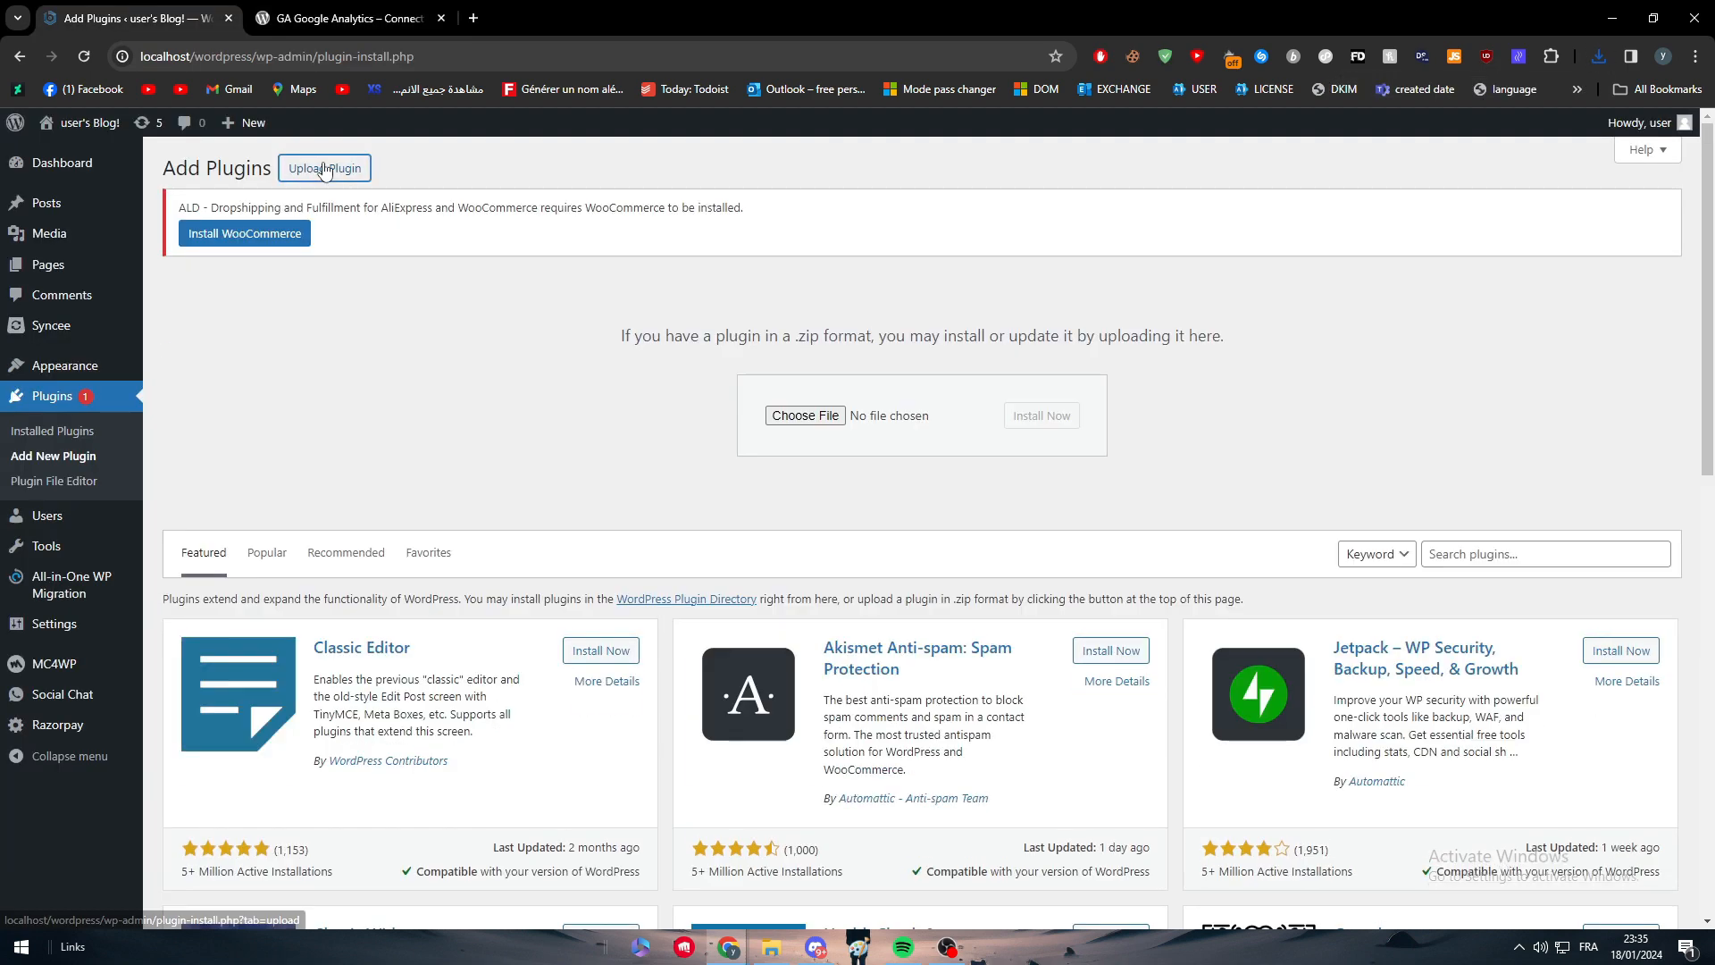
pyautogui.click(797, 418)
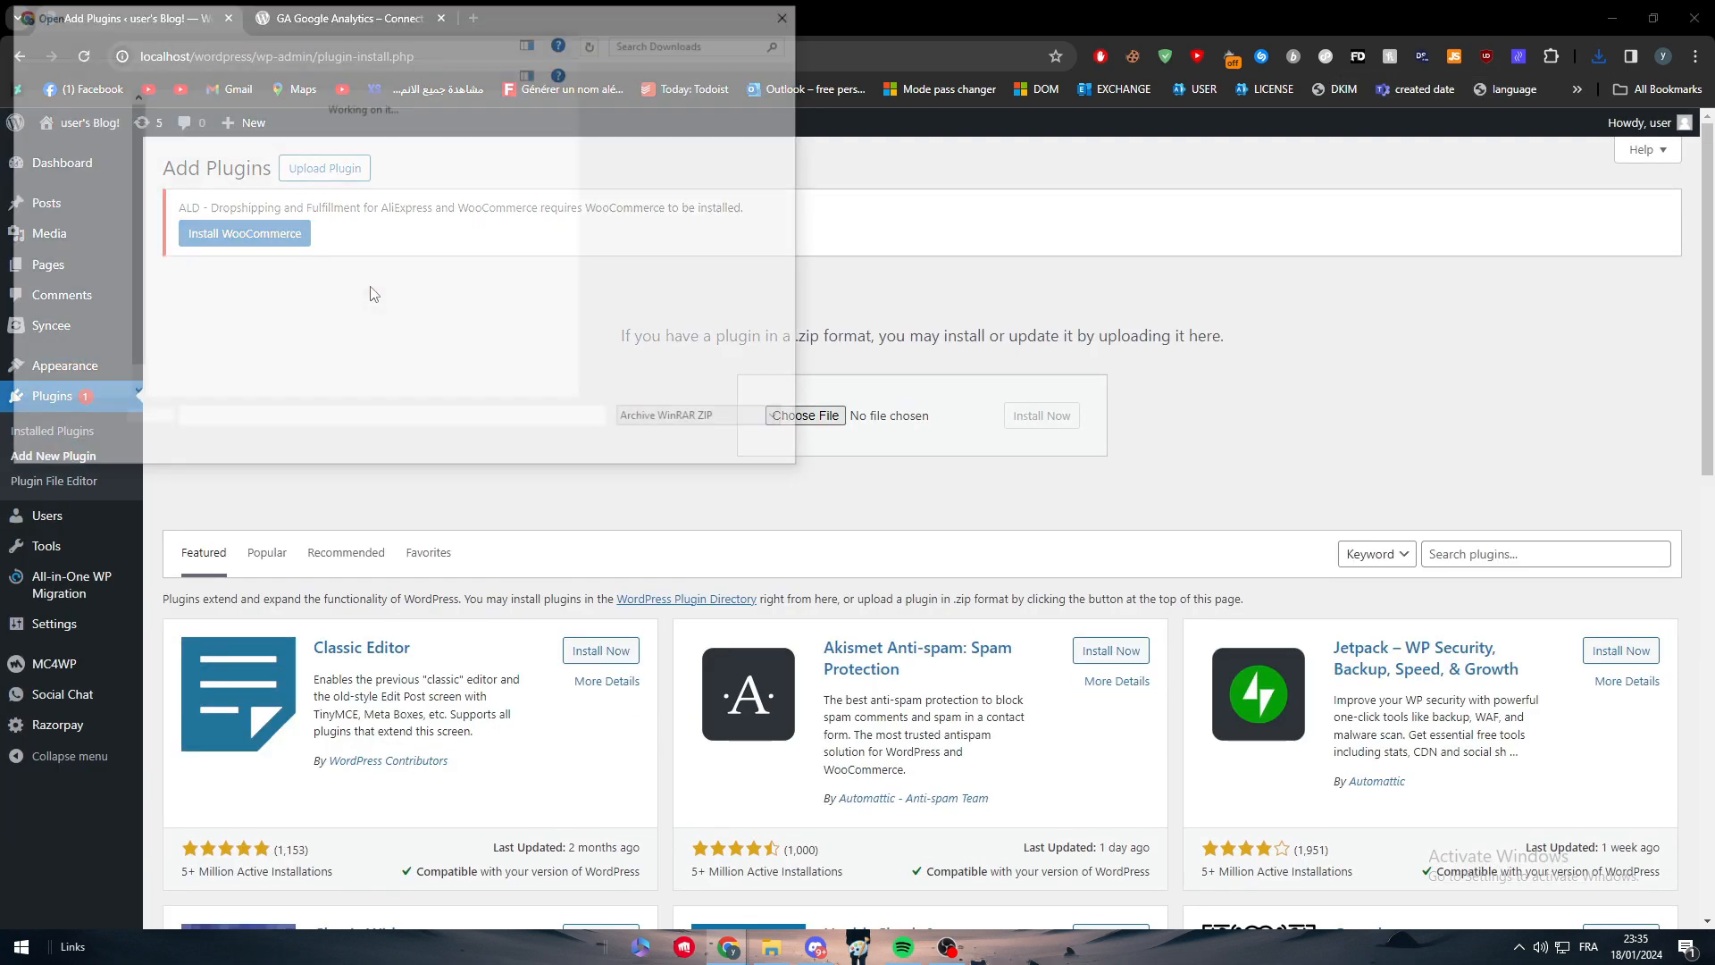
pyautogui.doubleClick(221, 185)
pyautogui.click(1050, 423)
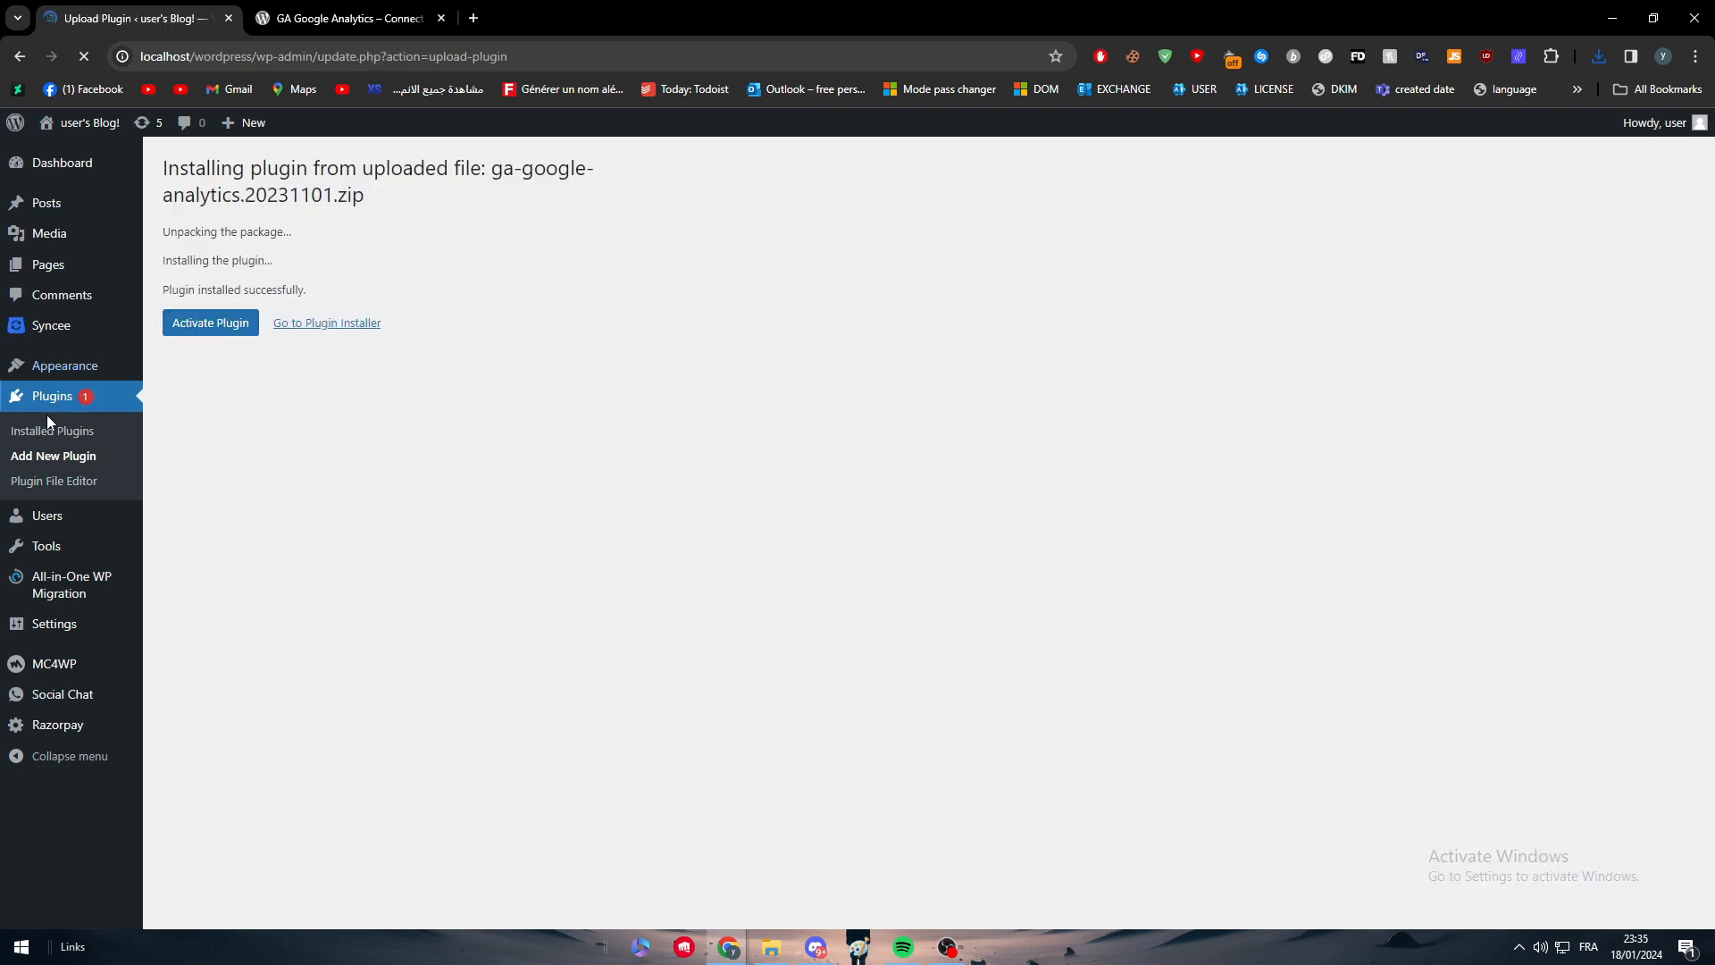
# Copy the name "GA Google Analytics" from its wordpress.org page and search for it among the plugins available to add
pyautogui.click(27, 455)
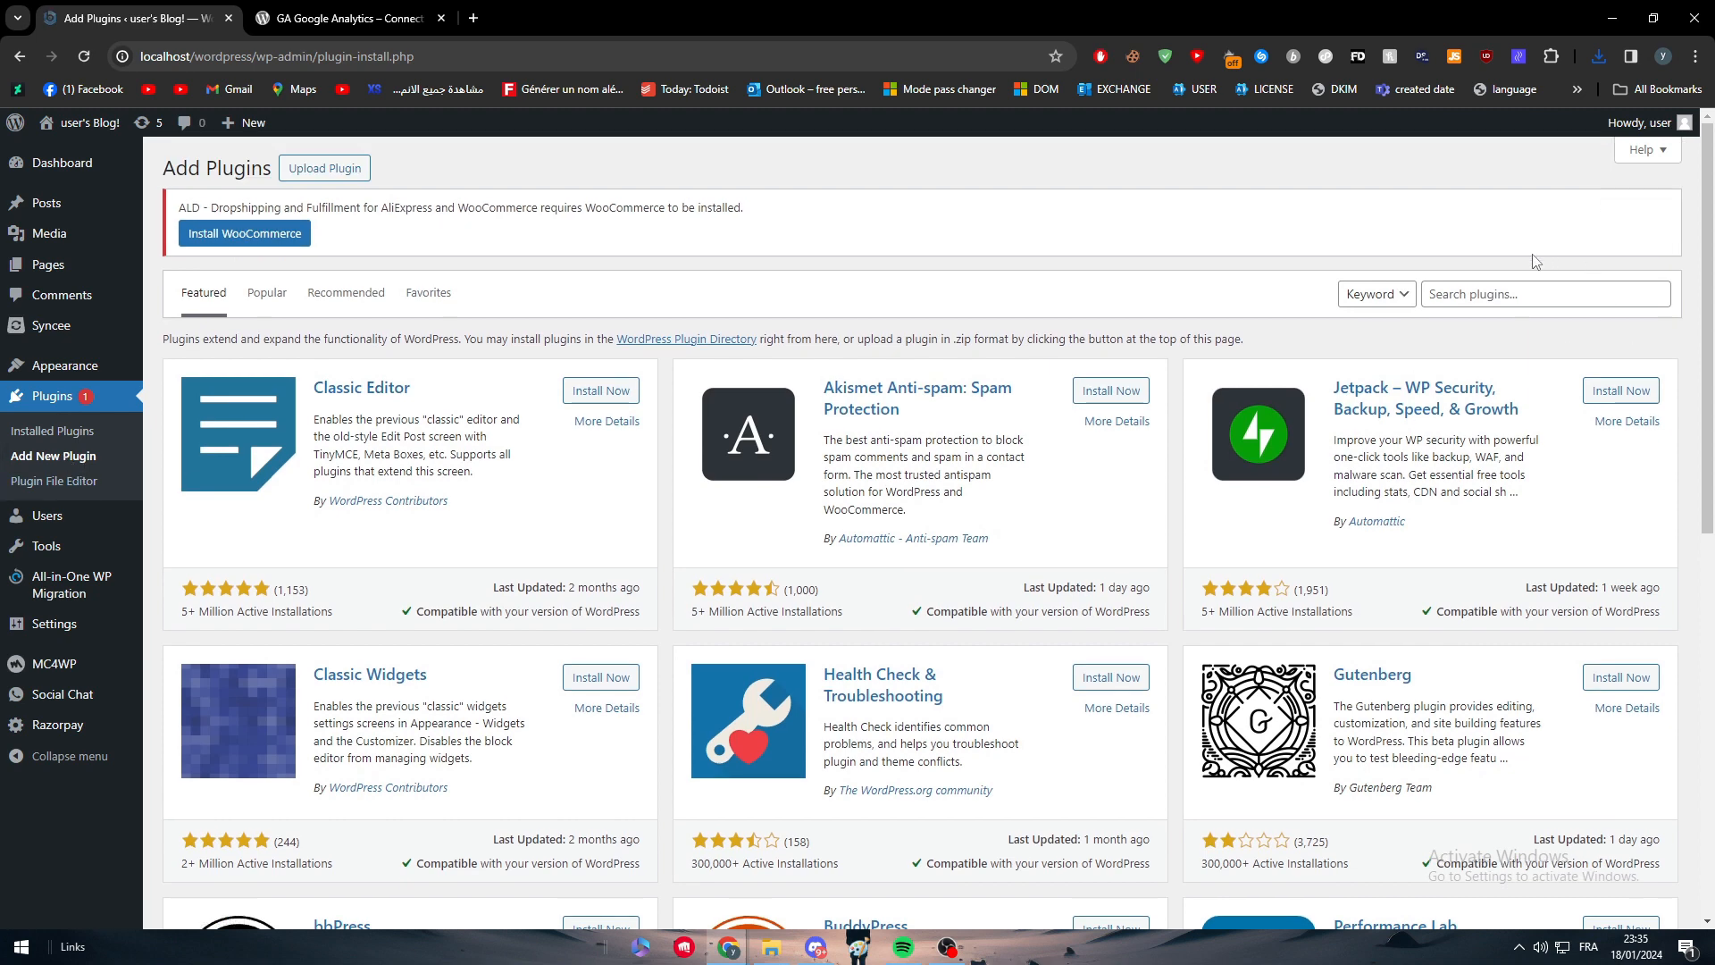
pyautogui.click(375, 17)
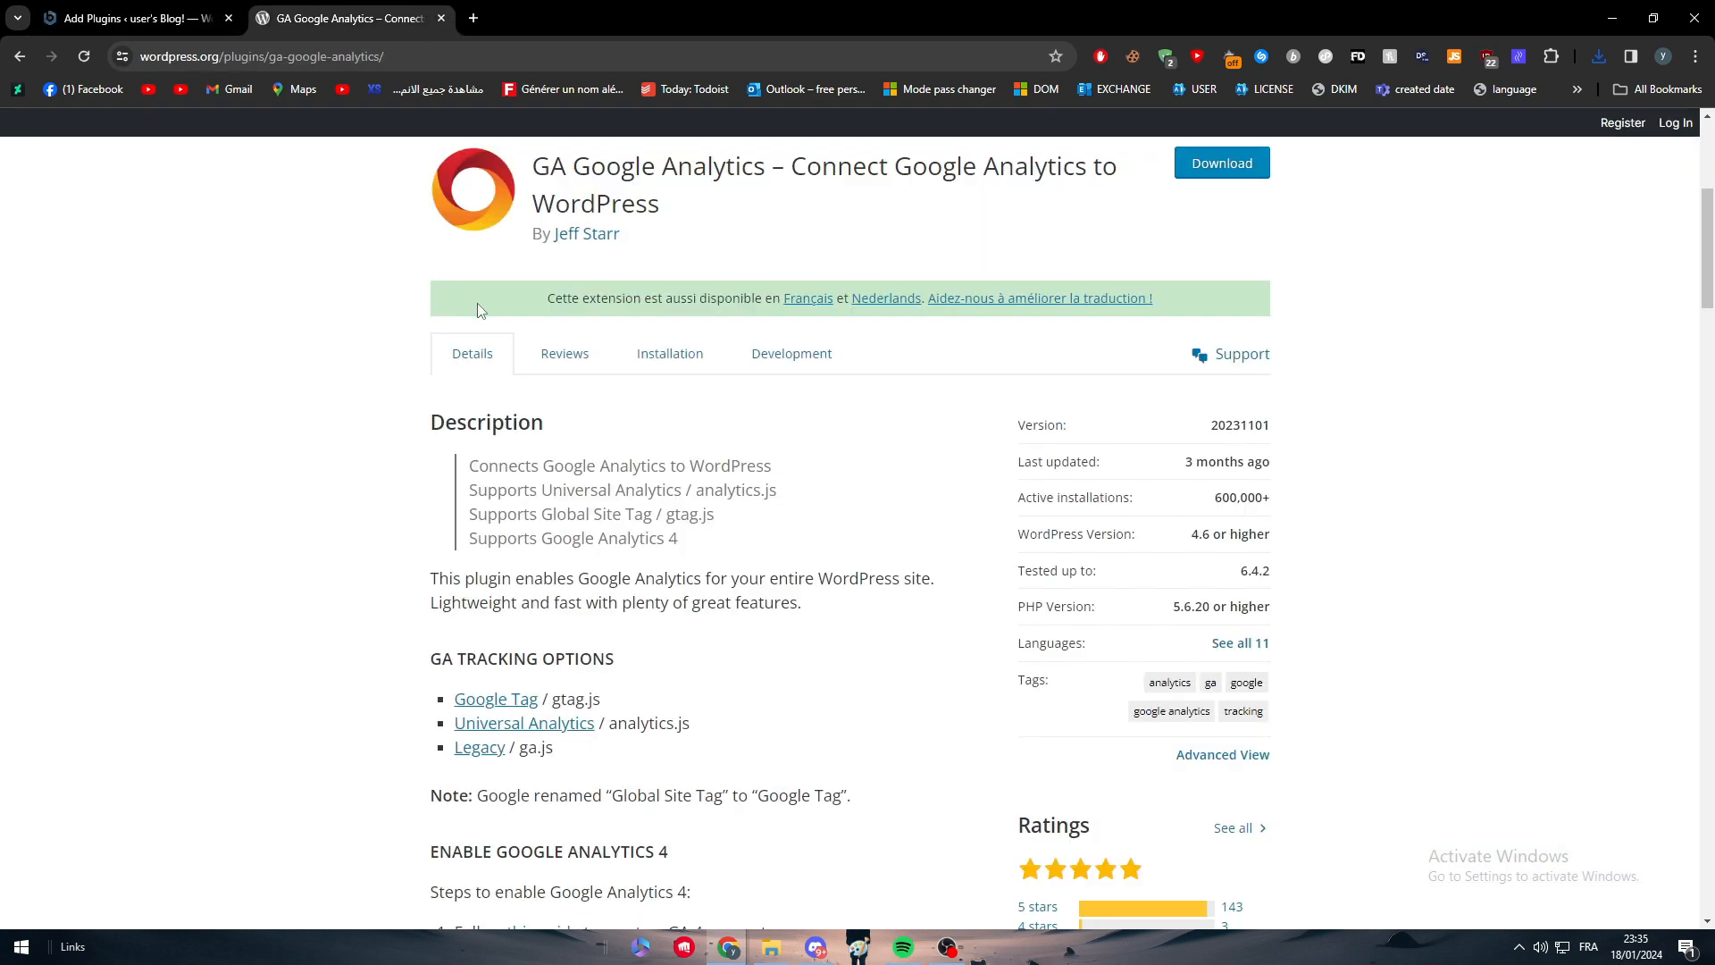
pyautogui.scroll(1, 483, 304)
pyautogui.moveTo(522, 268); pyautogui.dragTo(746, 257)
pyautogui.hotkey('ctrl', 'c')
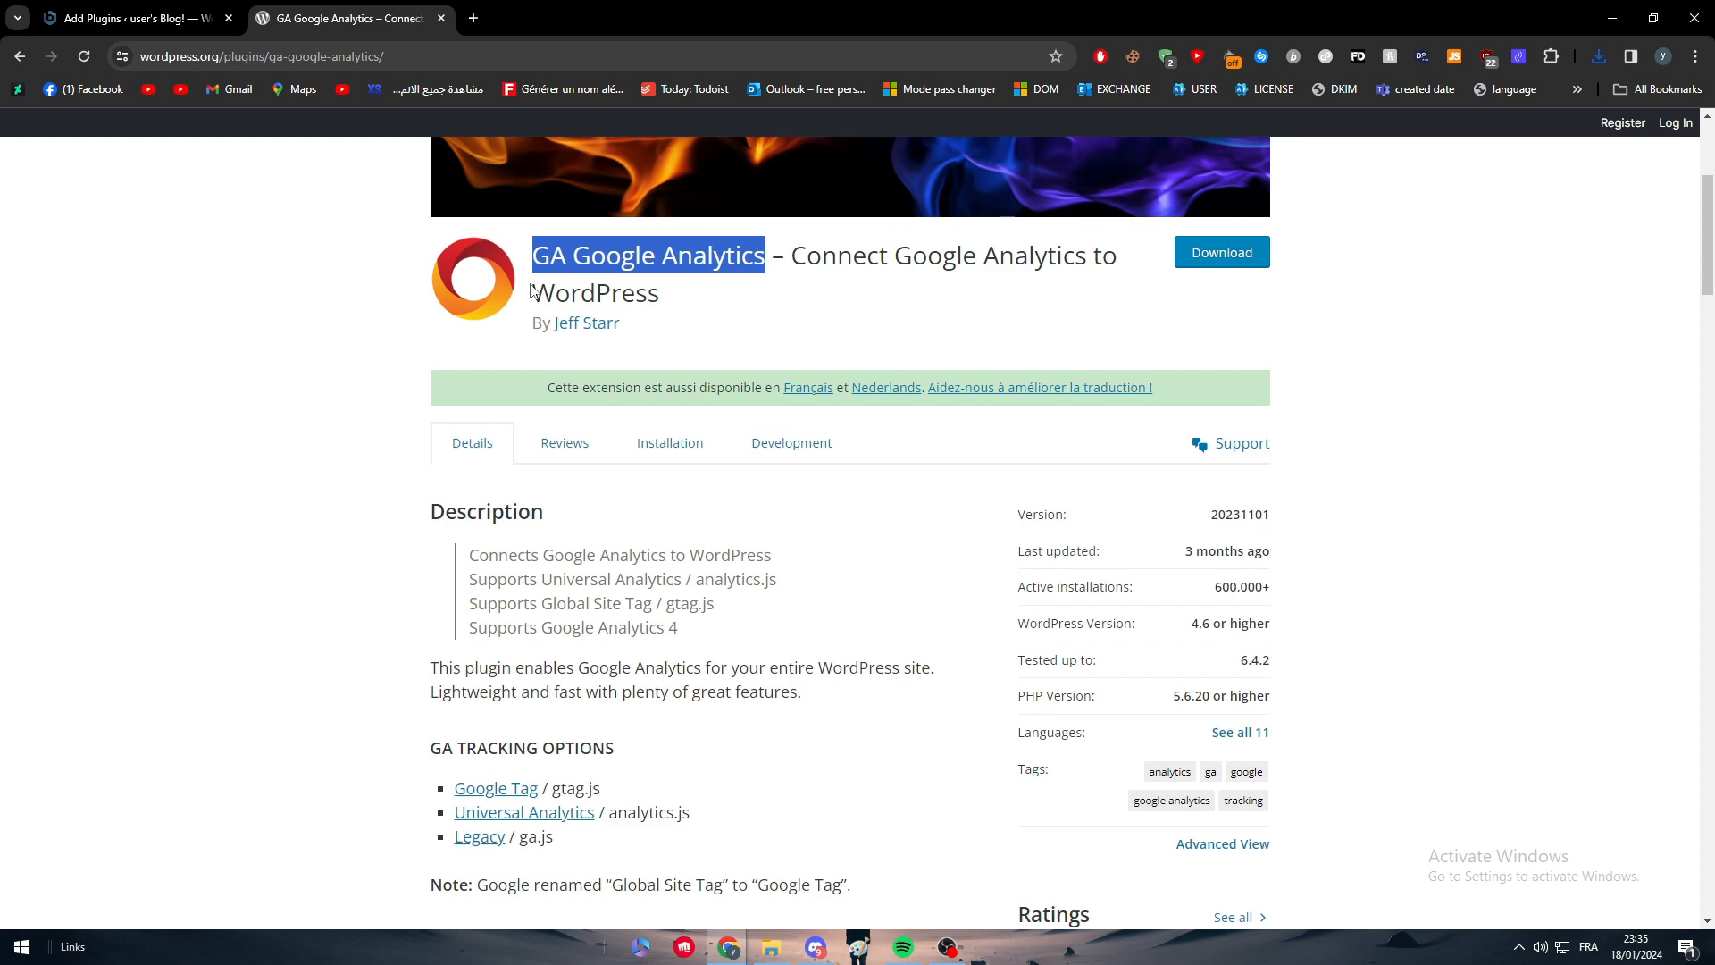
pyautogui.click(158, 11)
pyautogui.click(1474, 298)
pyautogui.hotkey('ctrl', 'v')
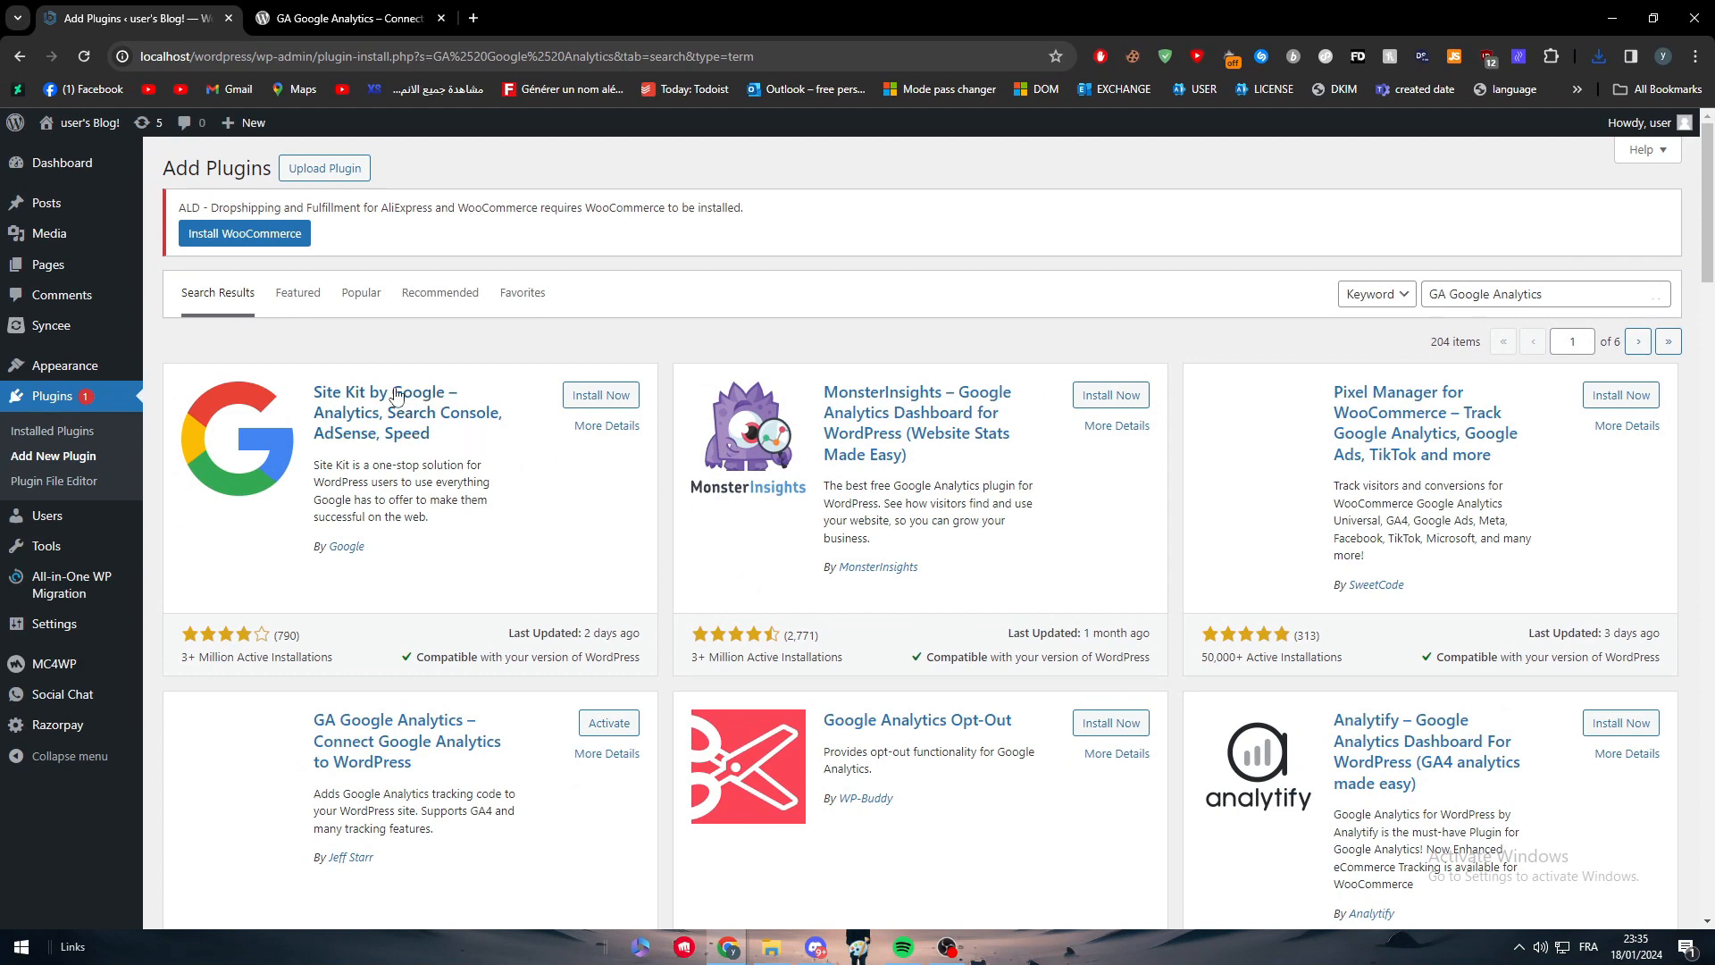
# Install the Site Kit by Google plugin from the search results and open the list of installed plugins
pyautogui.scroll(-1, 419, 417)
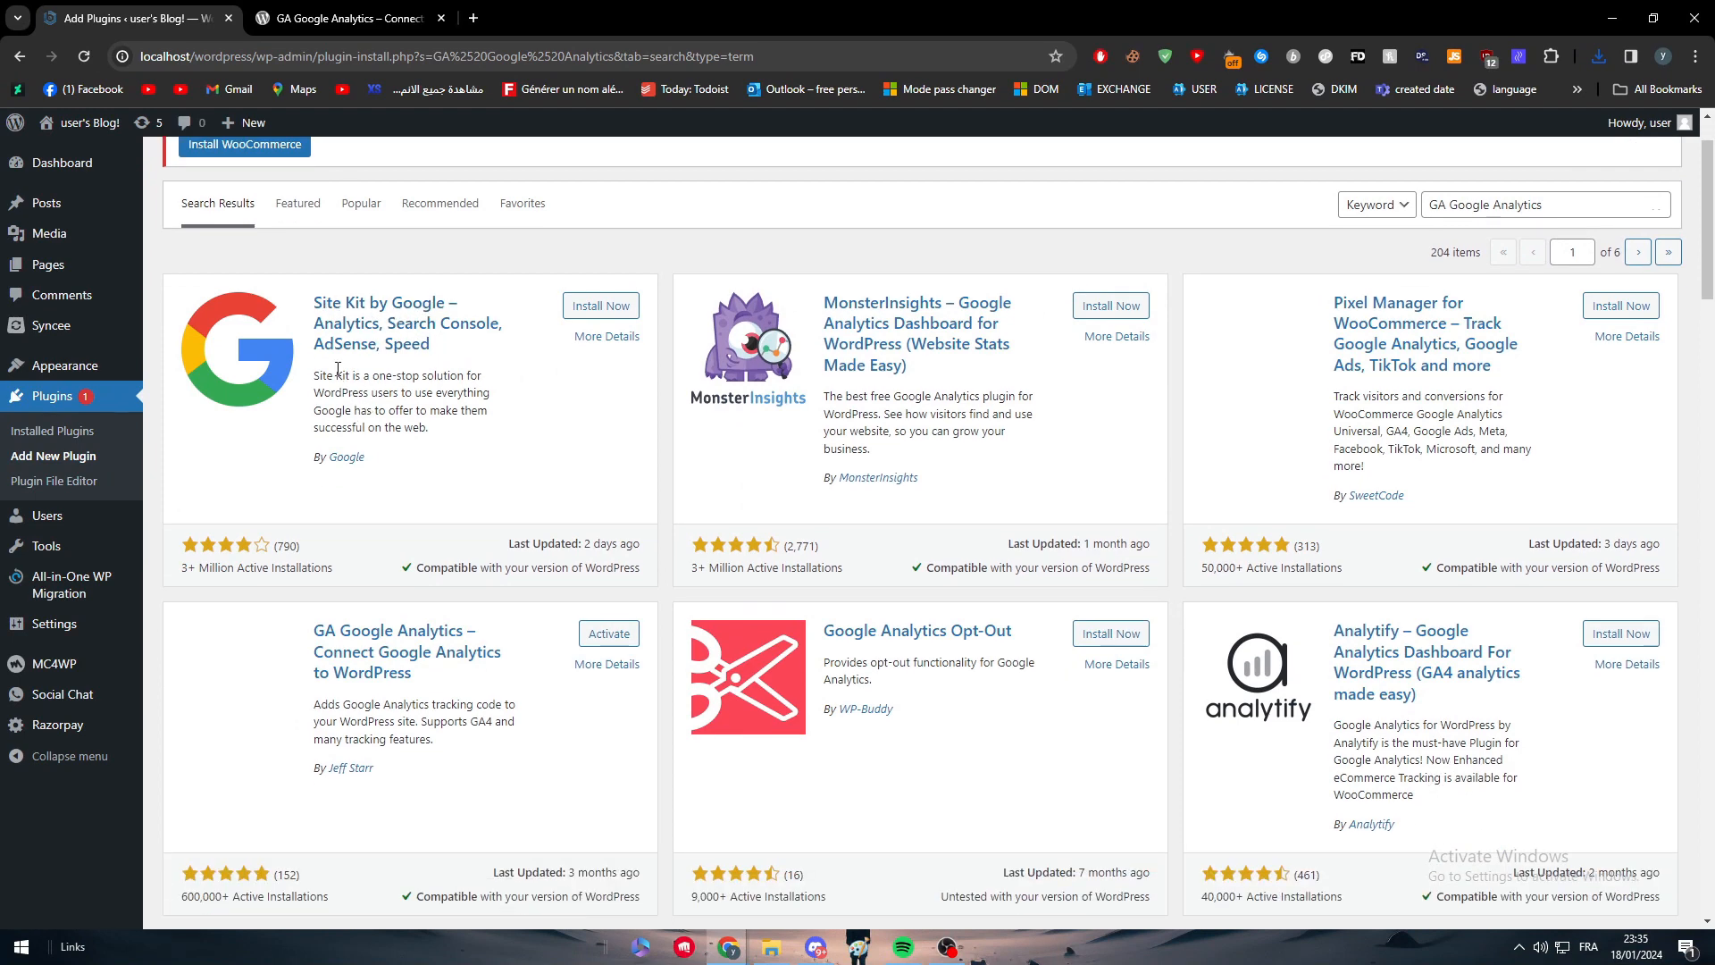
pyautogui.scroll(-1, 425, 572)
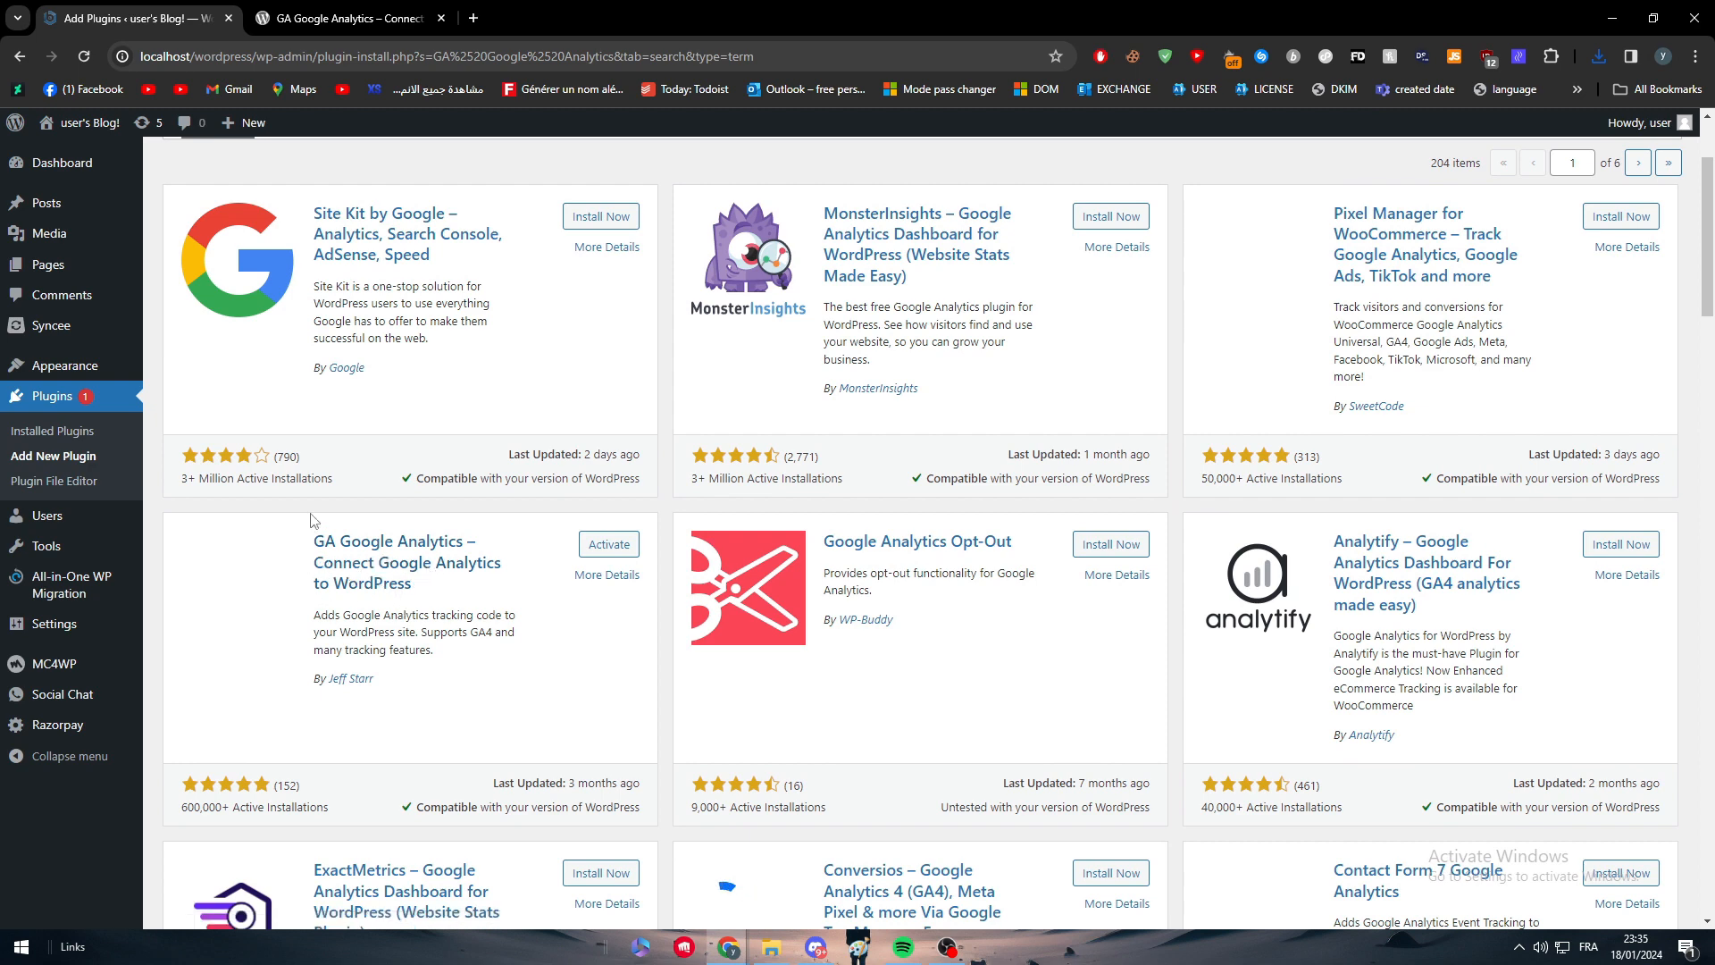
pyautogui.scroll(1, 403, 206)
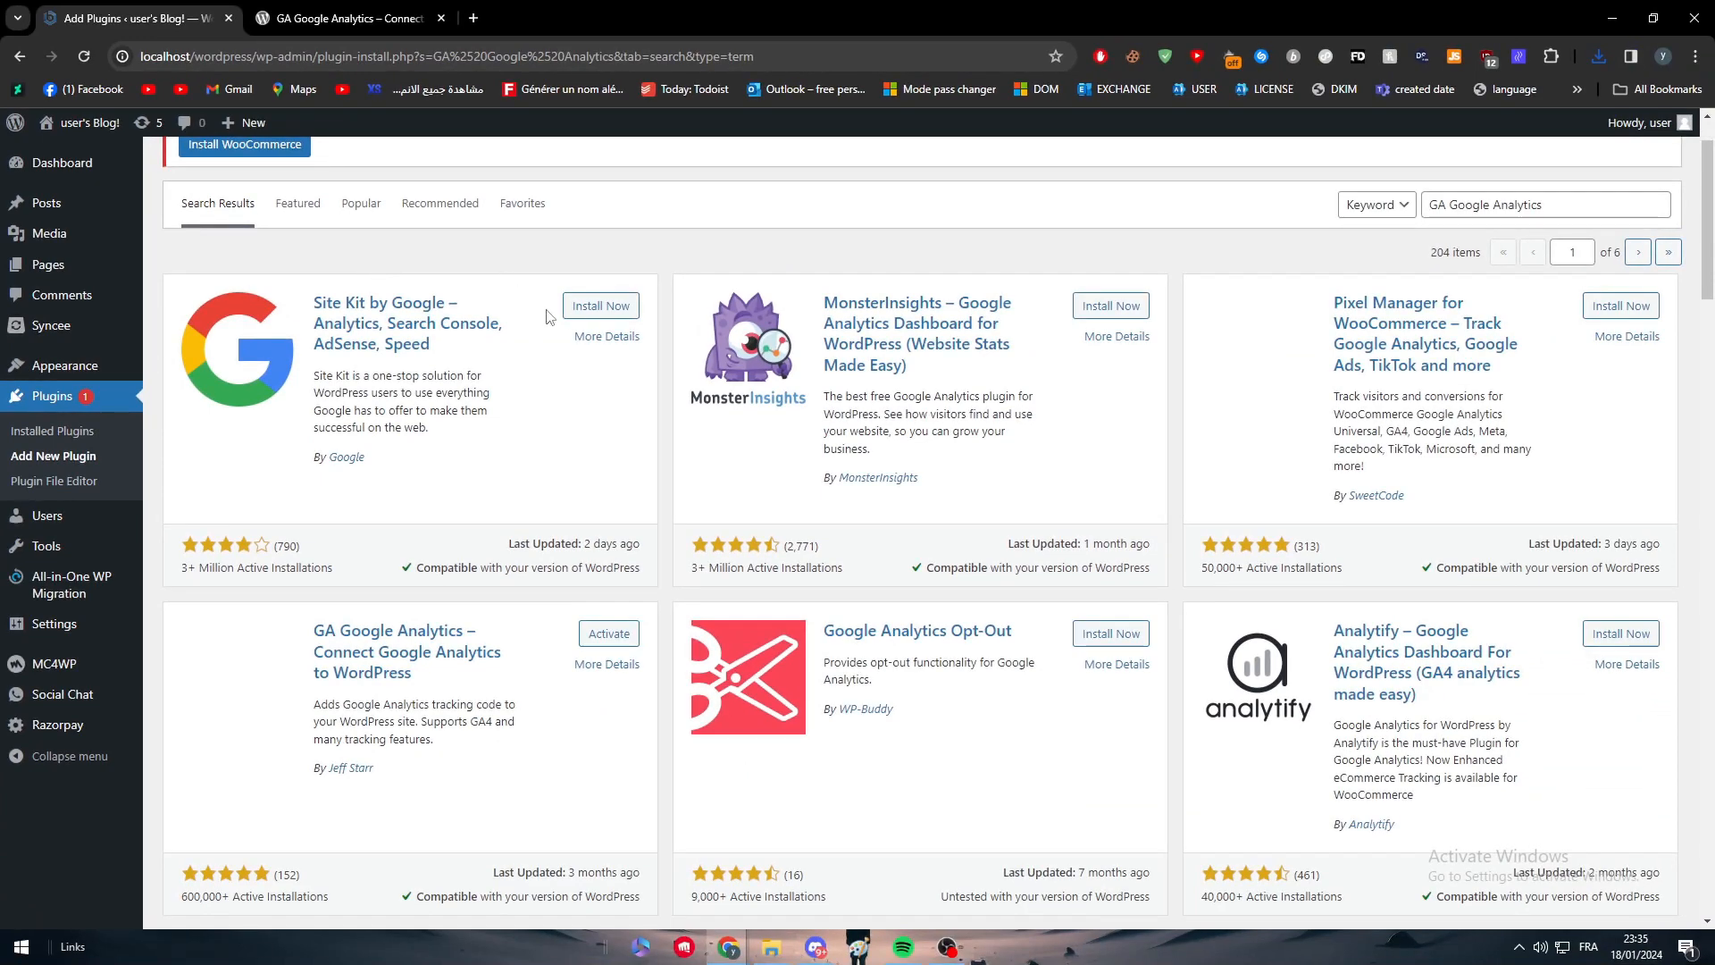
pyautogui.click(942, 474)
pyautogui.click(27, 432)
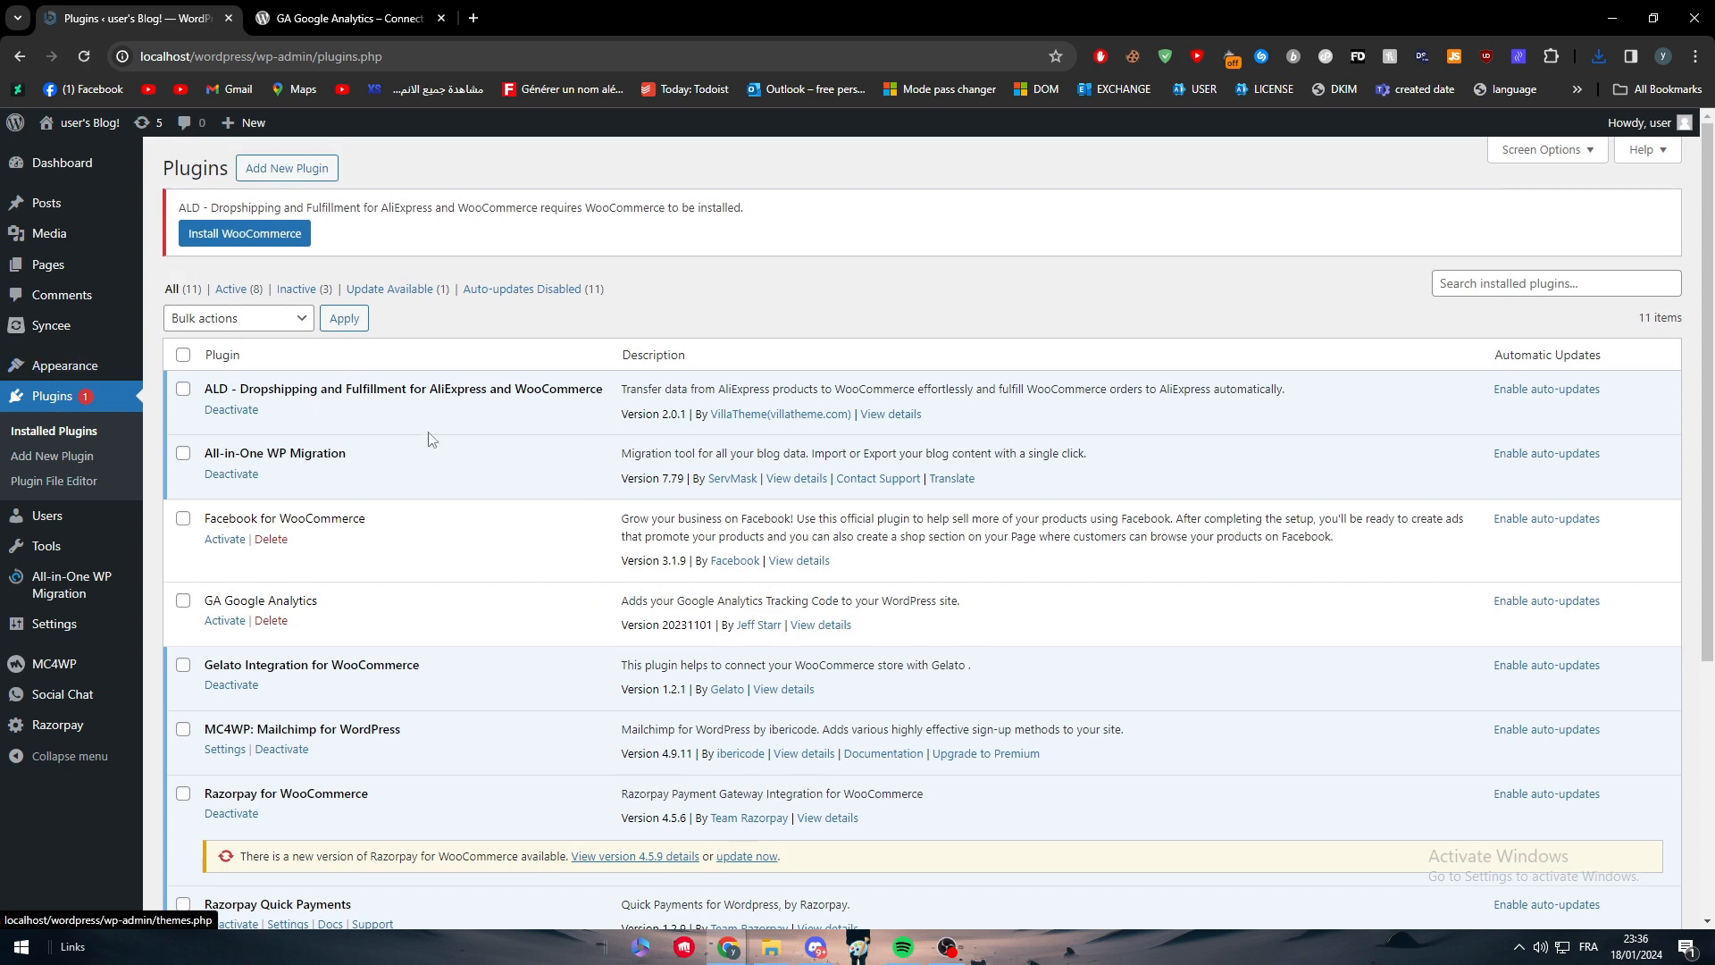
pyautogui.scroll(-2, 501, 374)
pyautogui.scroll(2, 501, 373)
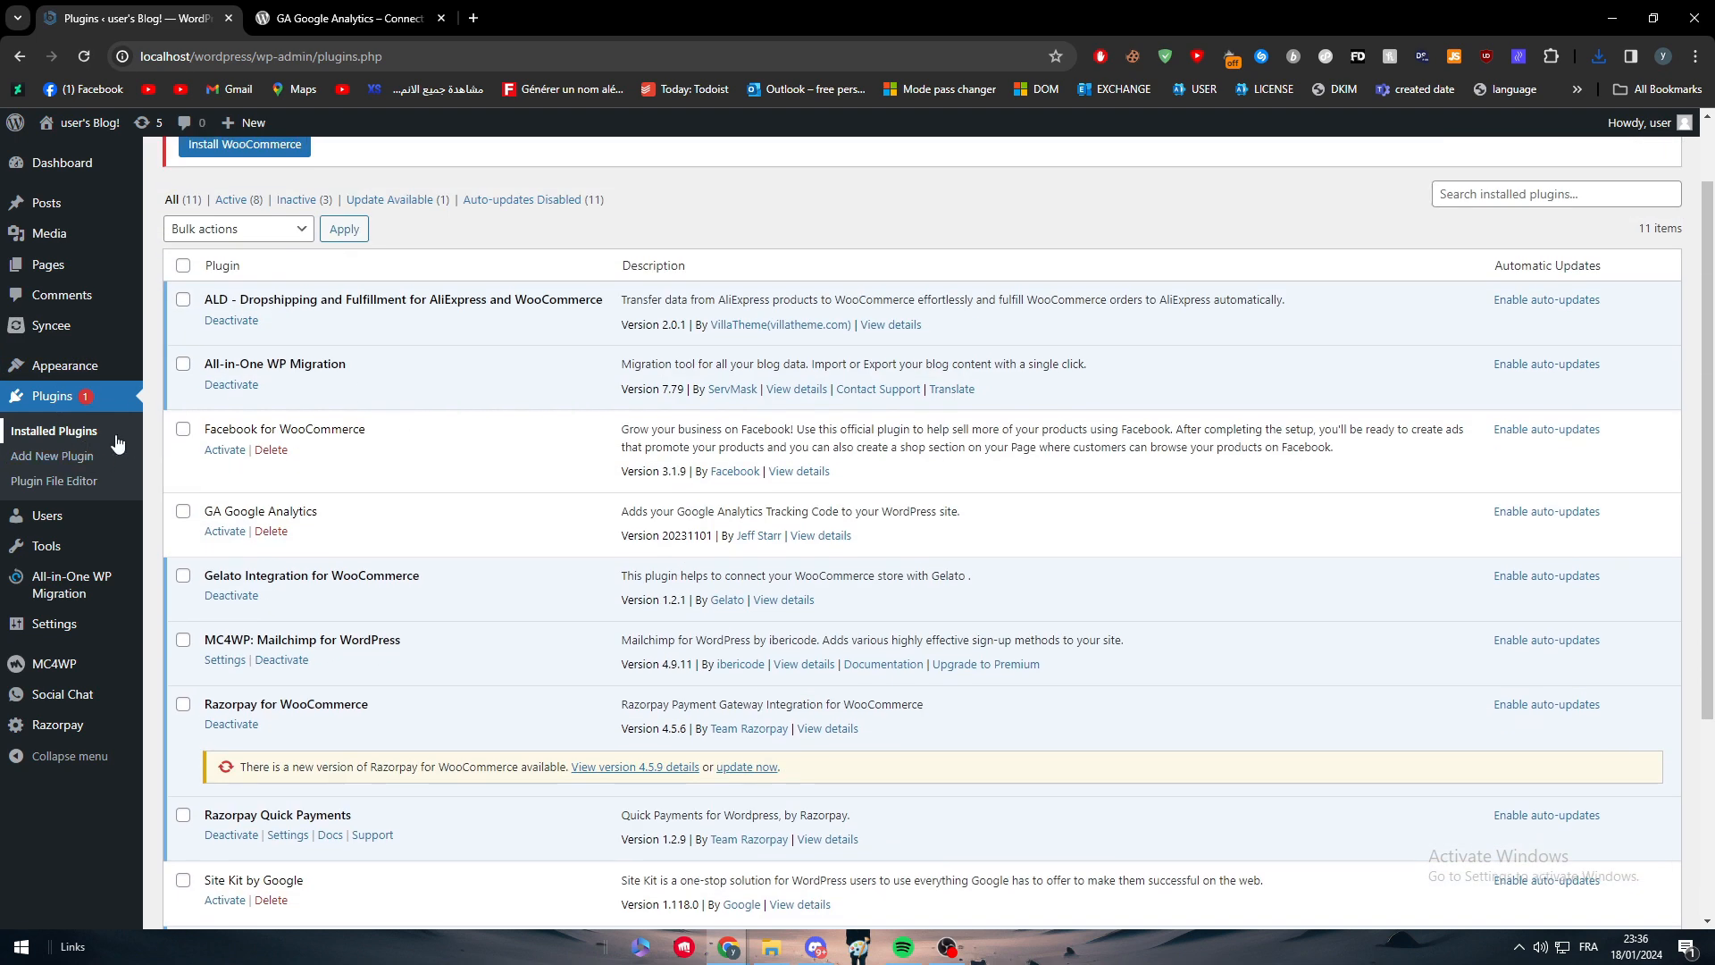
# Apply the bulk Delete action to all installed plugins except GA Google Analytics and Site Kit by Google
pyautogui.click(183, 266)
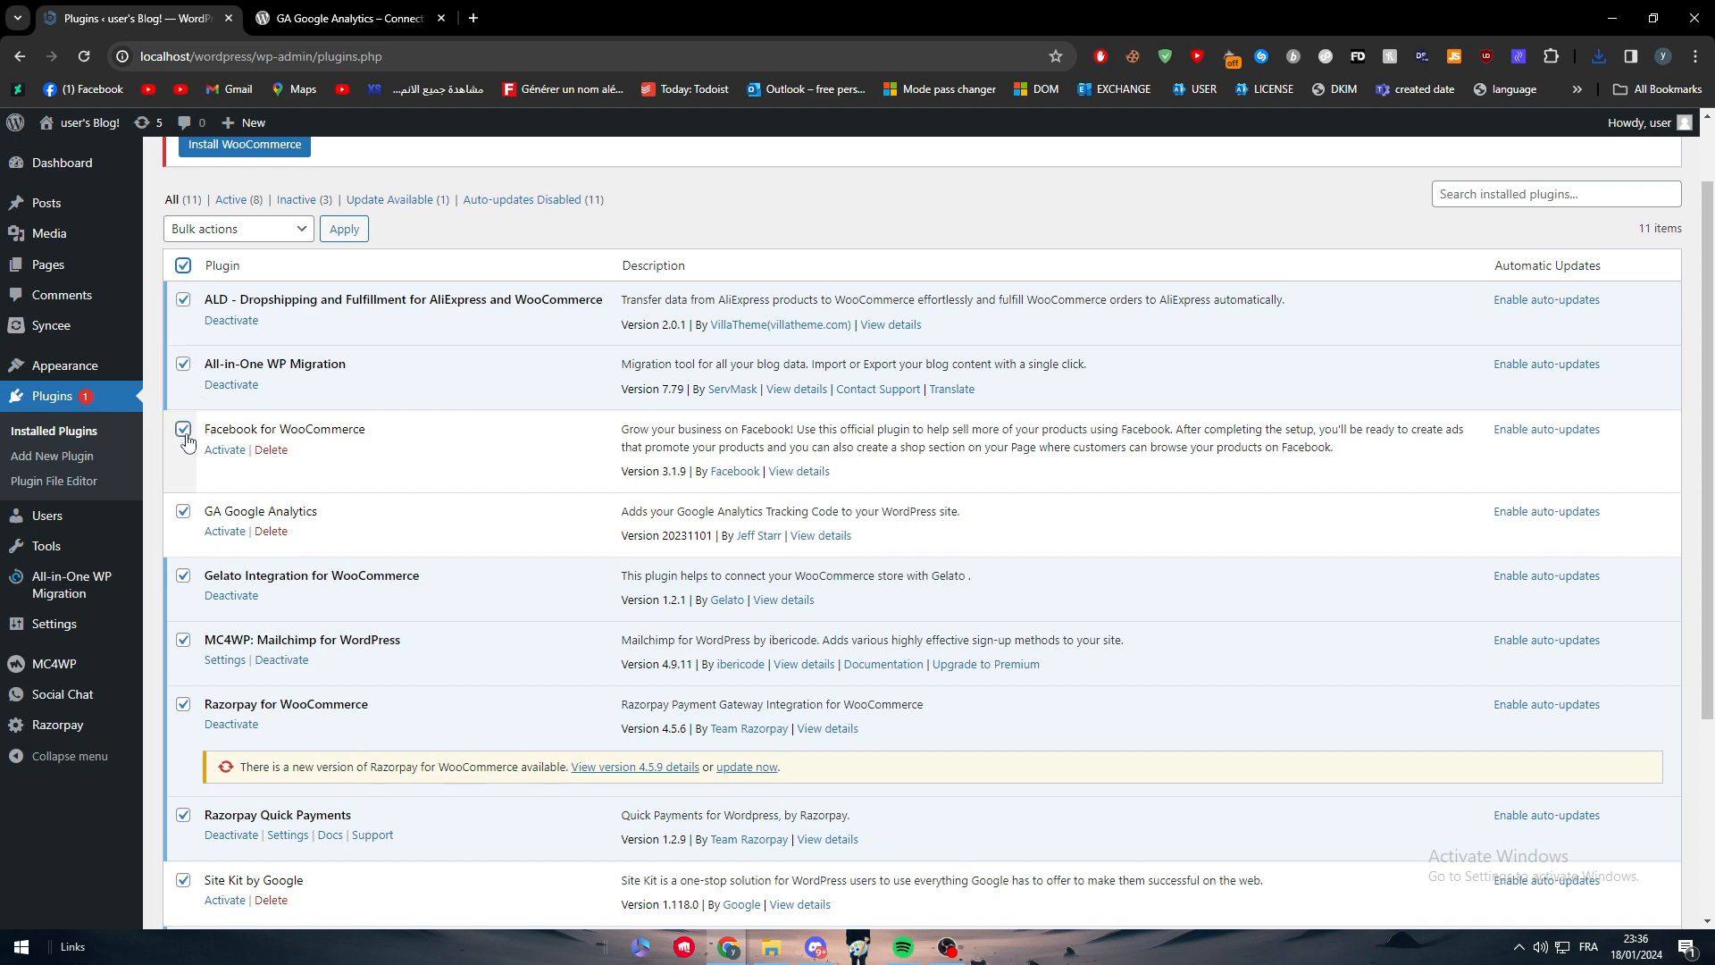
pyautogui.click(183, 511)
pyautogui.scroll(-2, 188, 514)
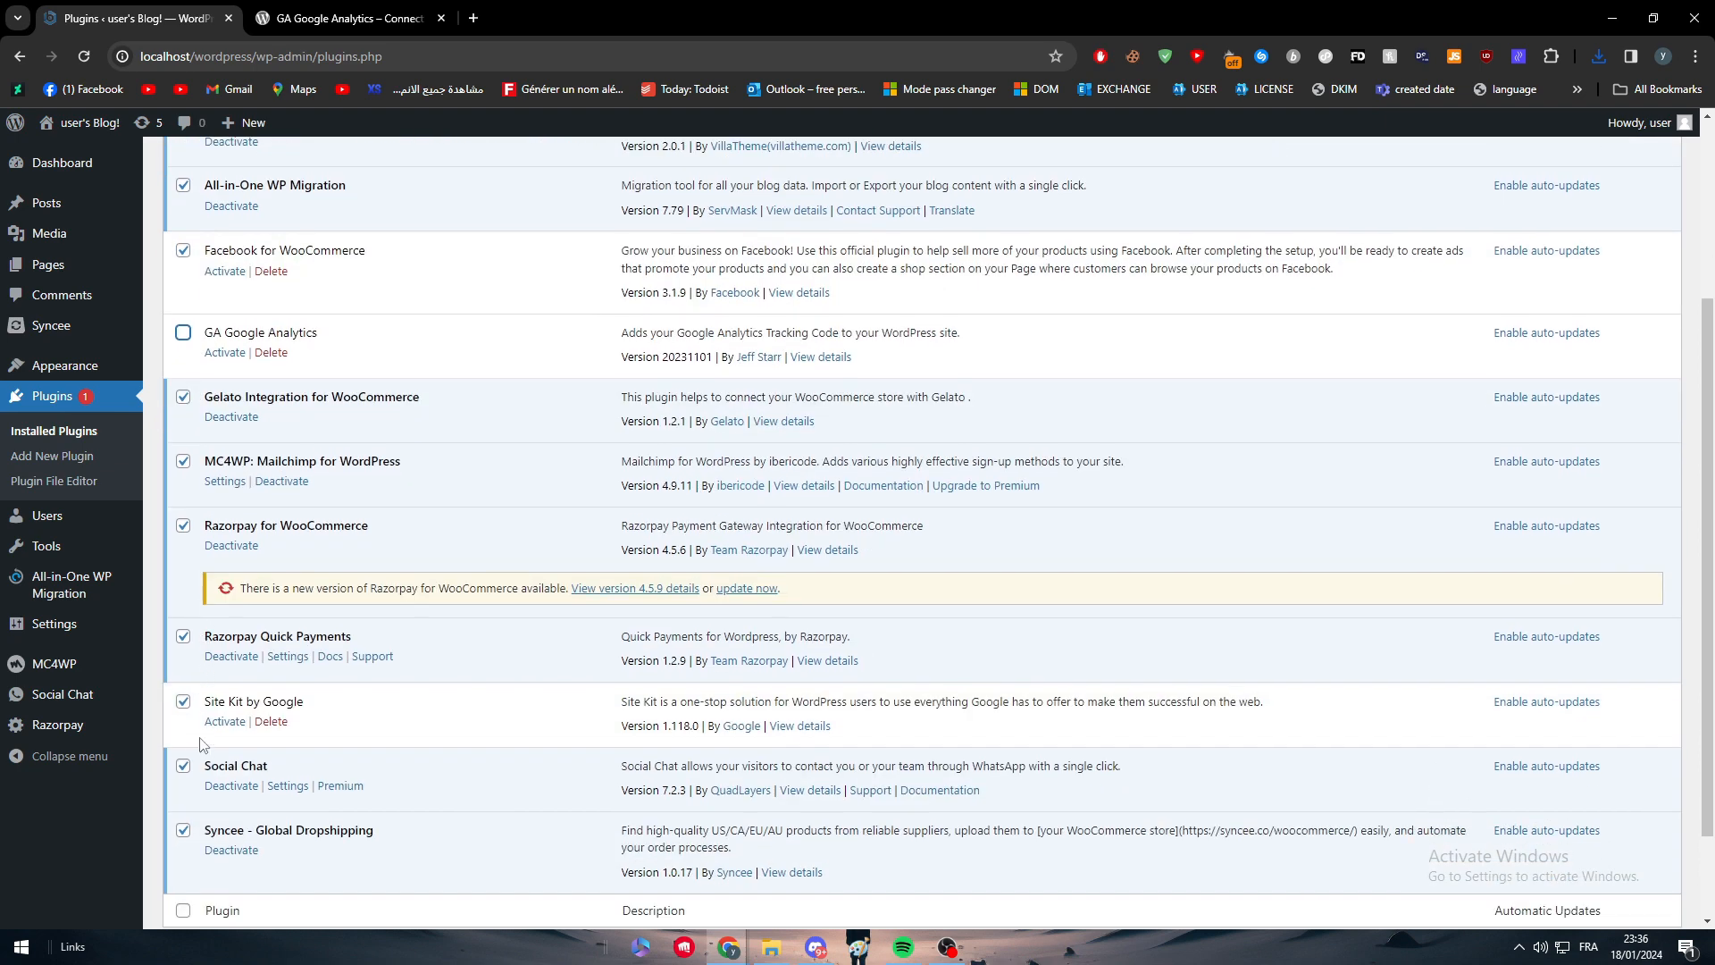
pyautogui.click(183, 702)
pyautogui.scroll(-2, 422, 668)
pyautogui.scroll(5, 433, 434)
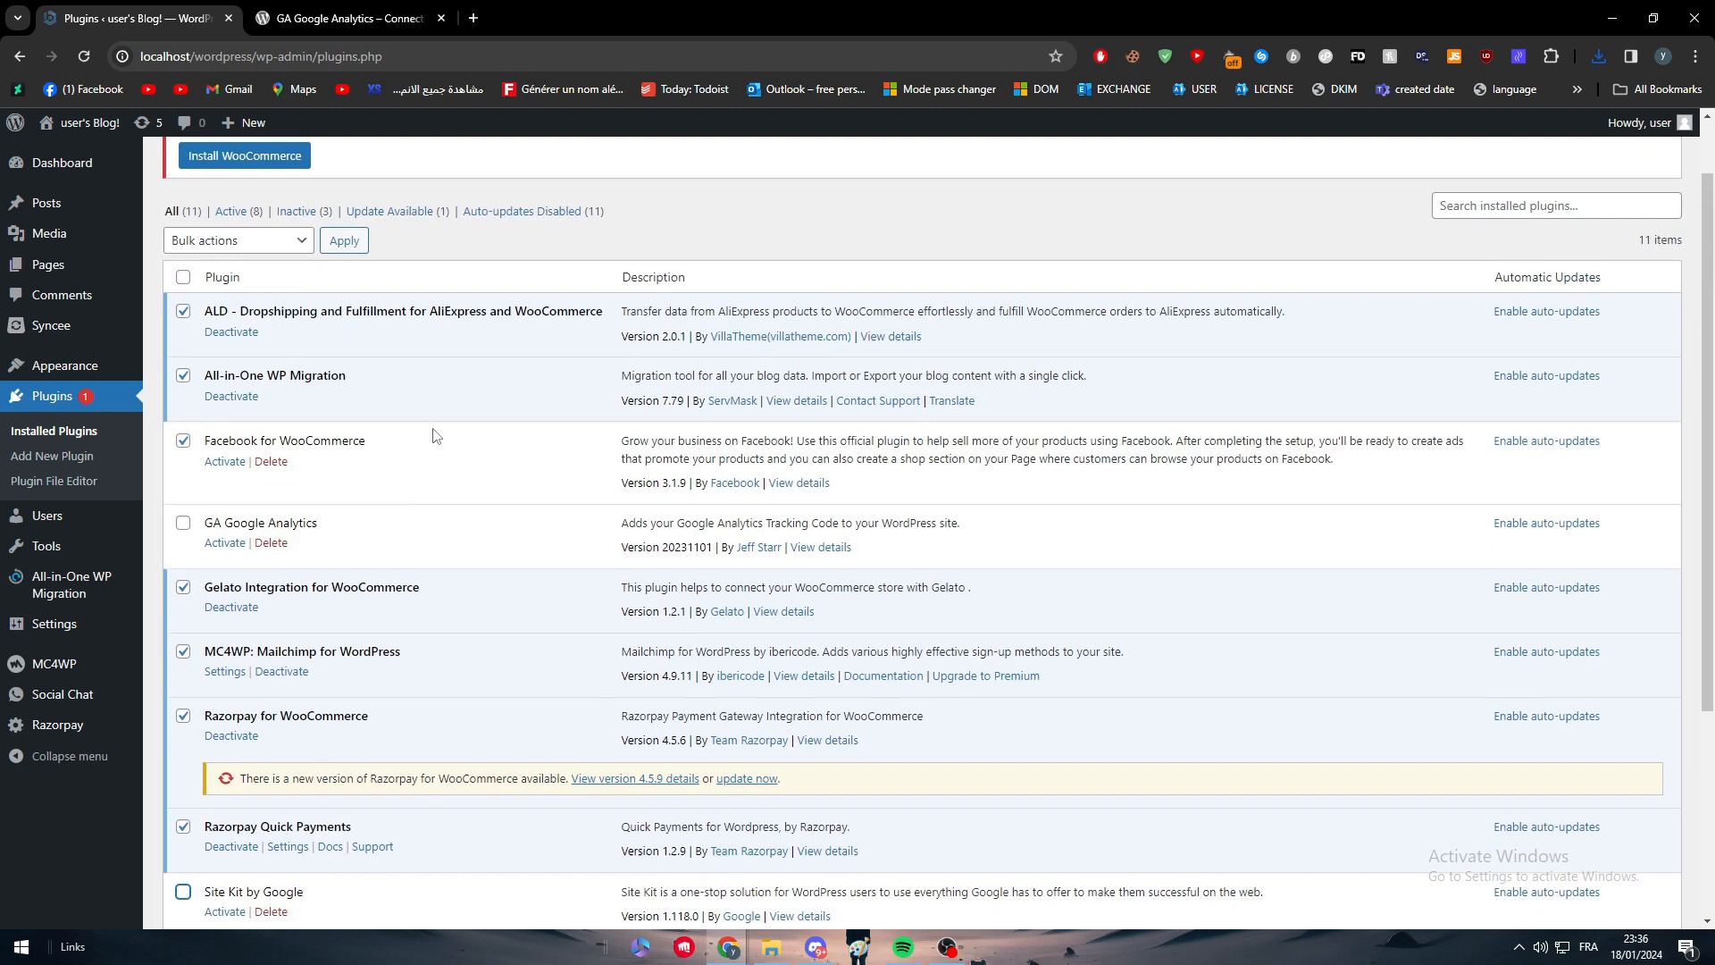
pyautogui.click(239, 318)
pyautogui.click(224, 413)
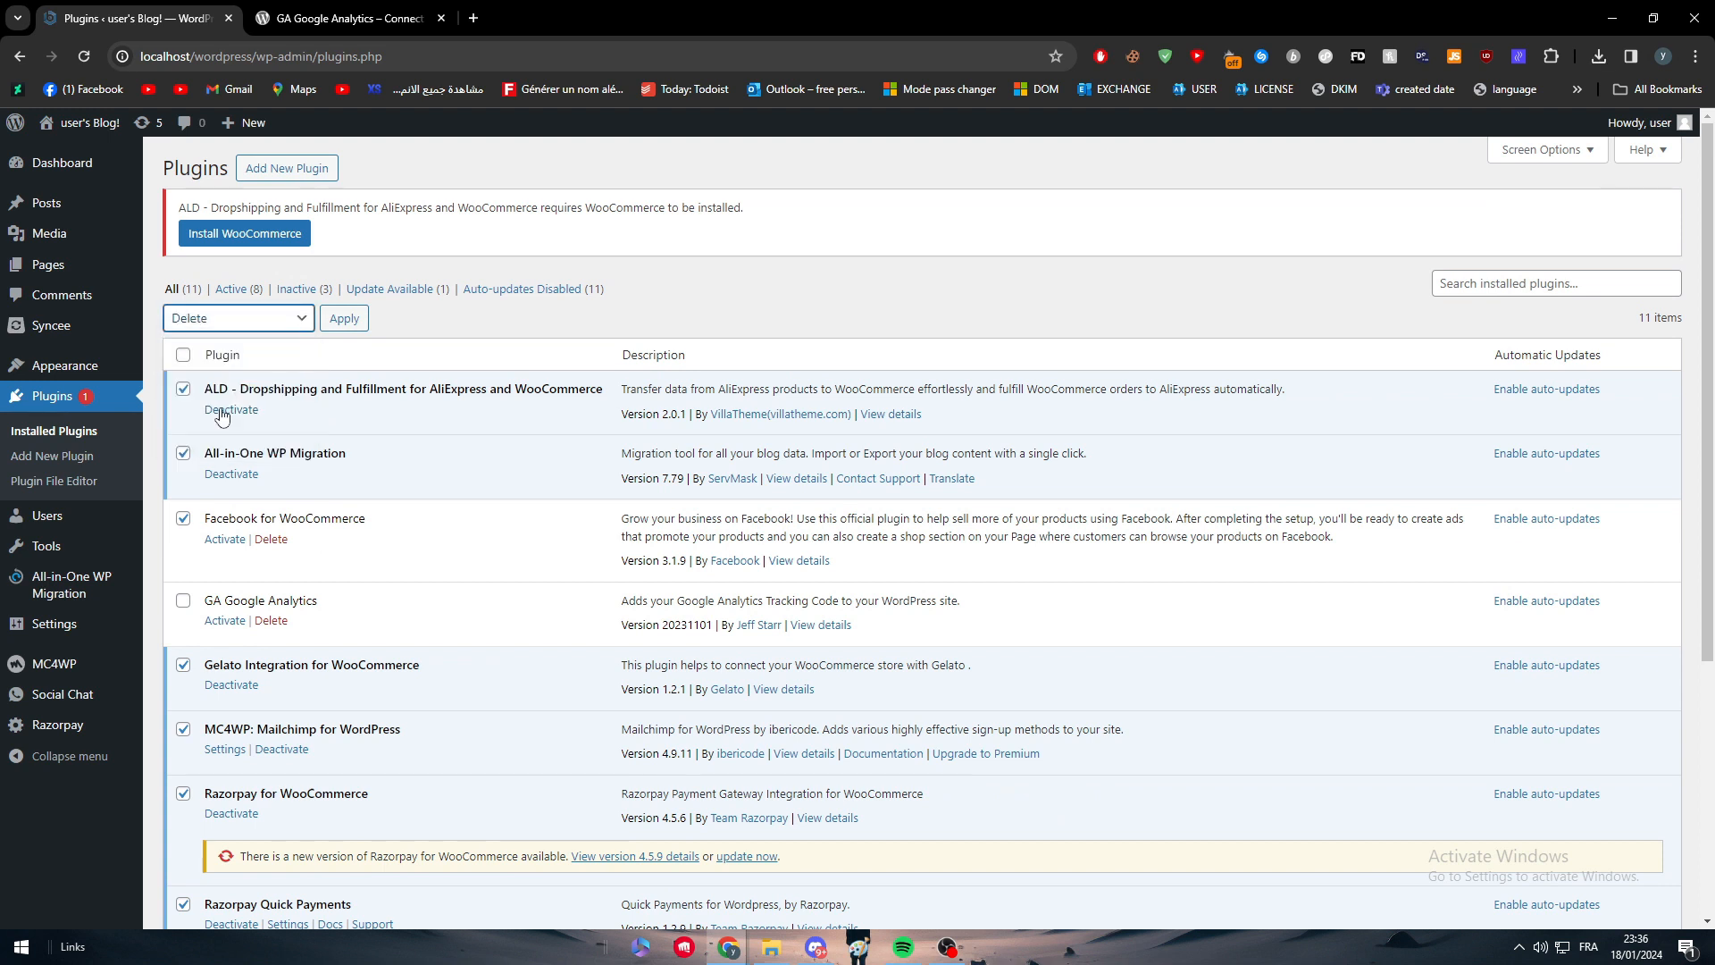
pyautogui.click(344, 318)
pyautogui.click(933, 190)
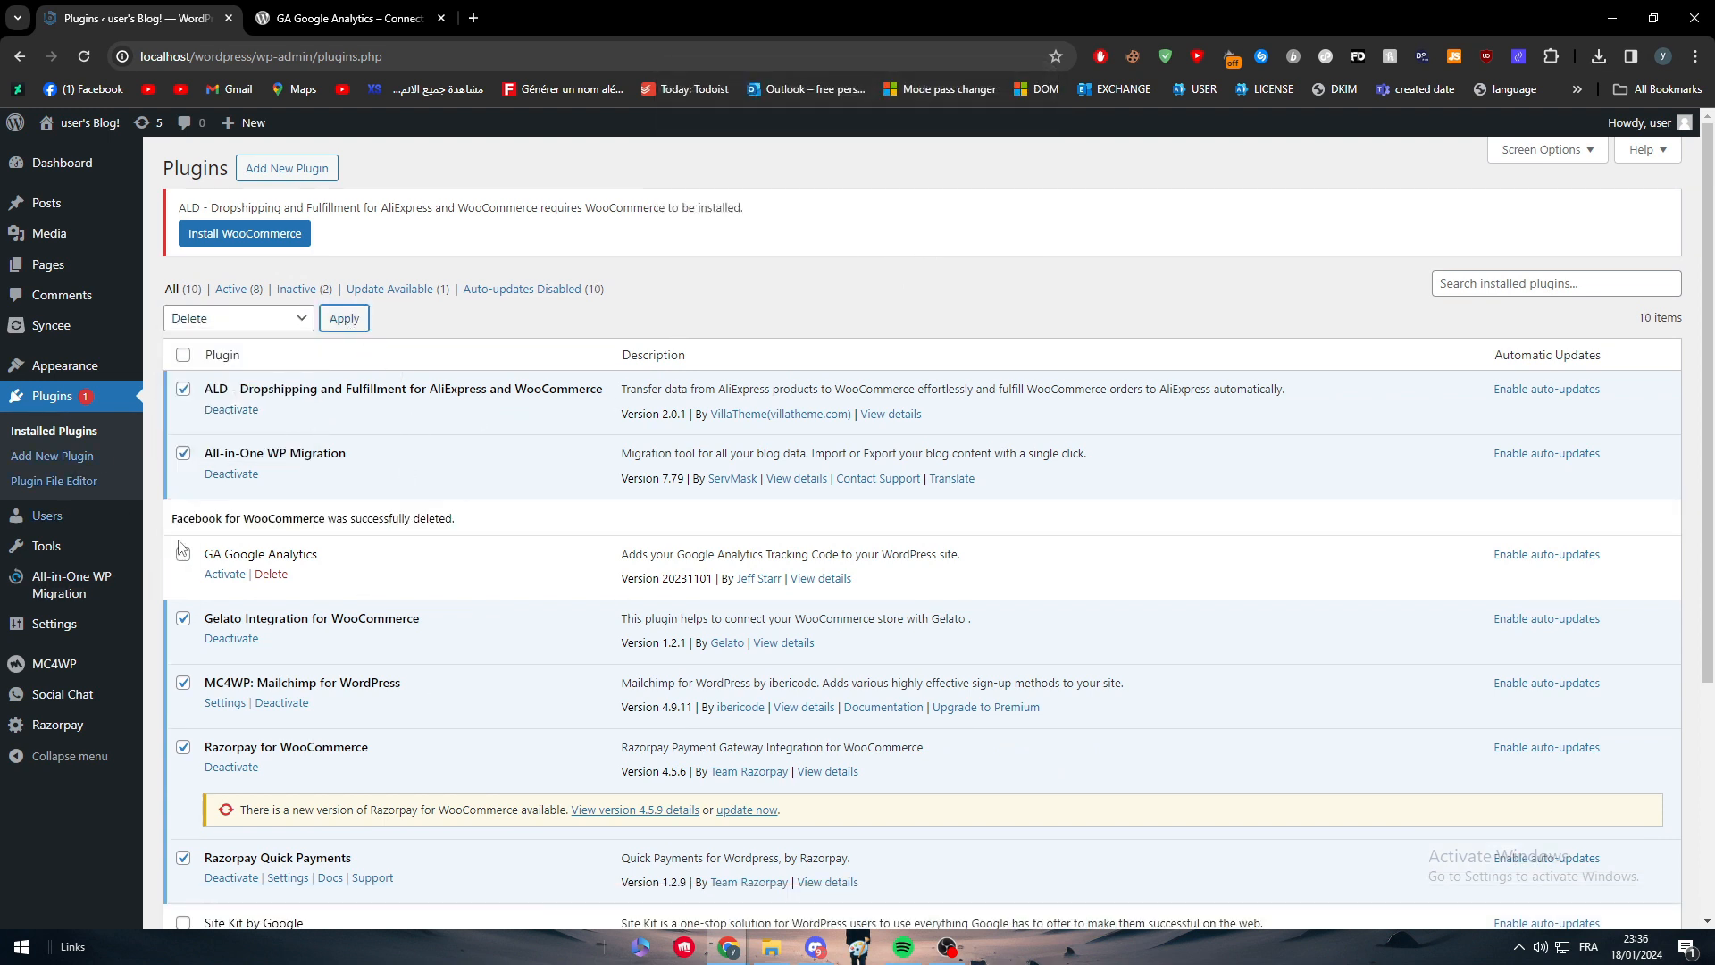
# Bulk-deactivate the plugins that are still selected
pyautogui.click(238, 318)
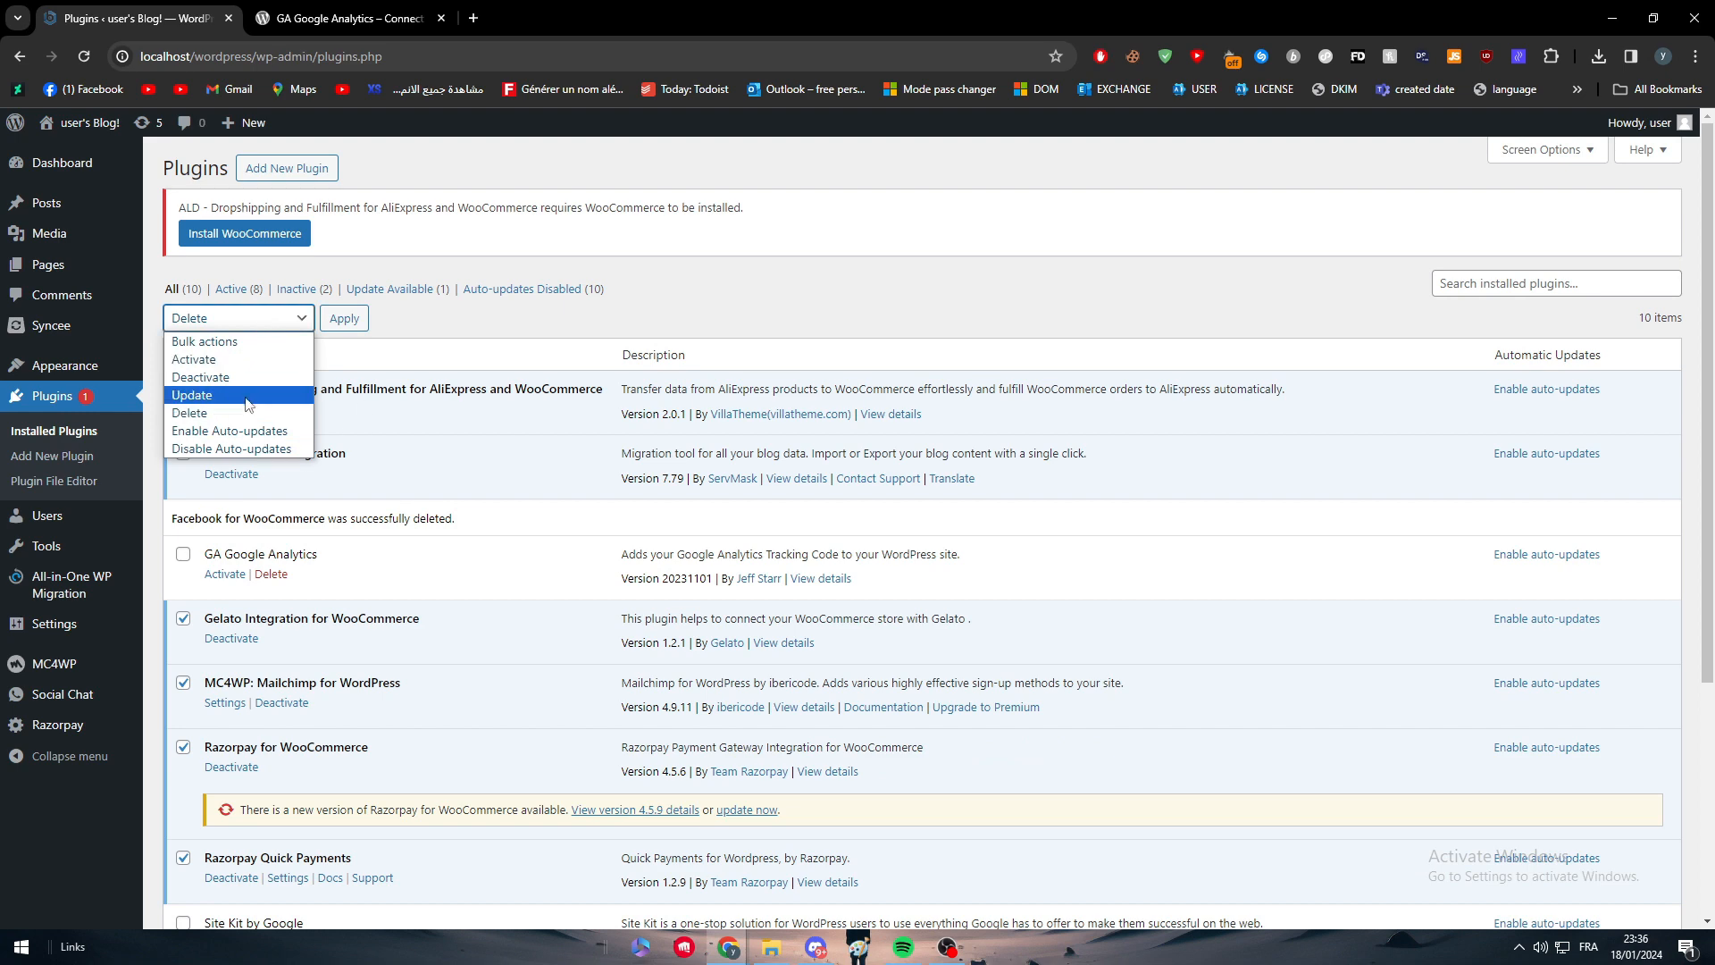
pyautogui.click(223, 375)
pyautogui.click(344, 318)
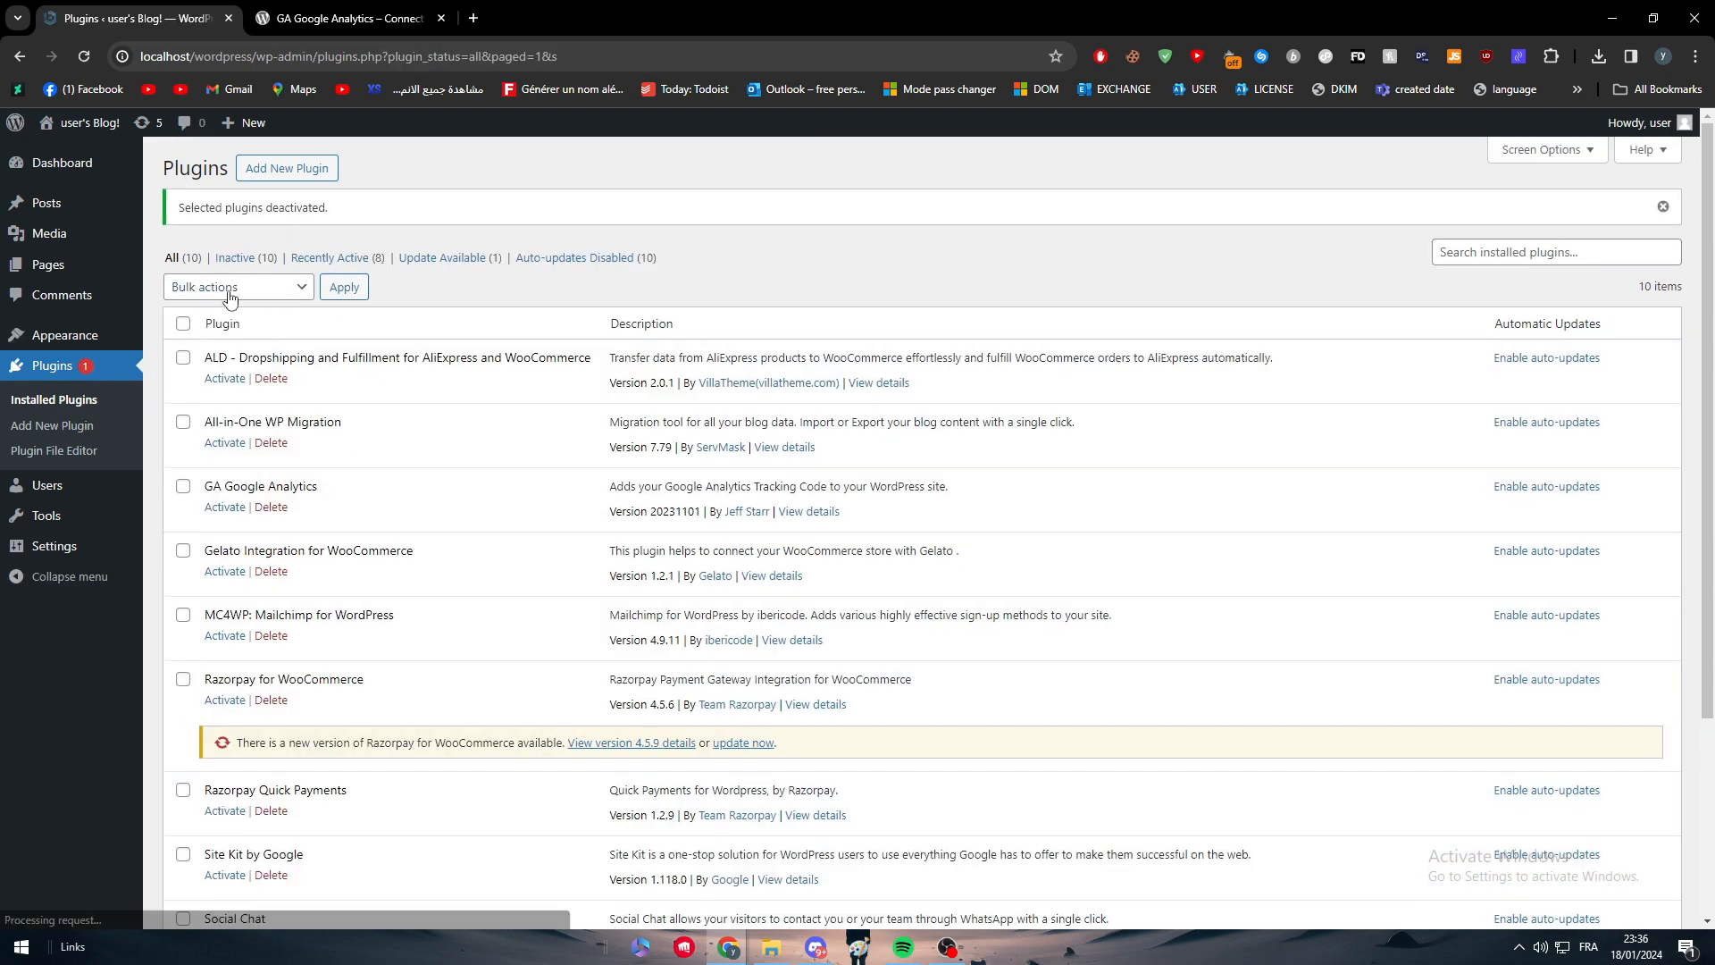
# Select only GA Google Analytics and Site Kit by Google and activate both with a bulk action
pyautogui.click(182, 323)
pyautogui.click(183, 323)
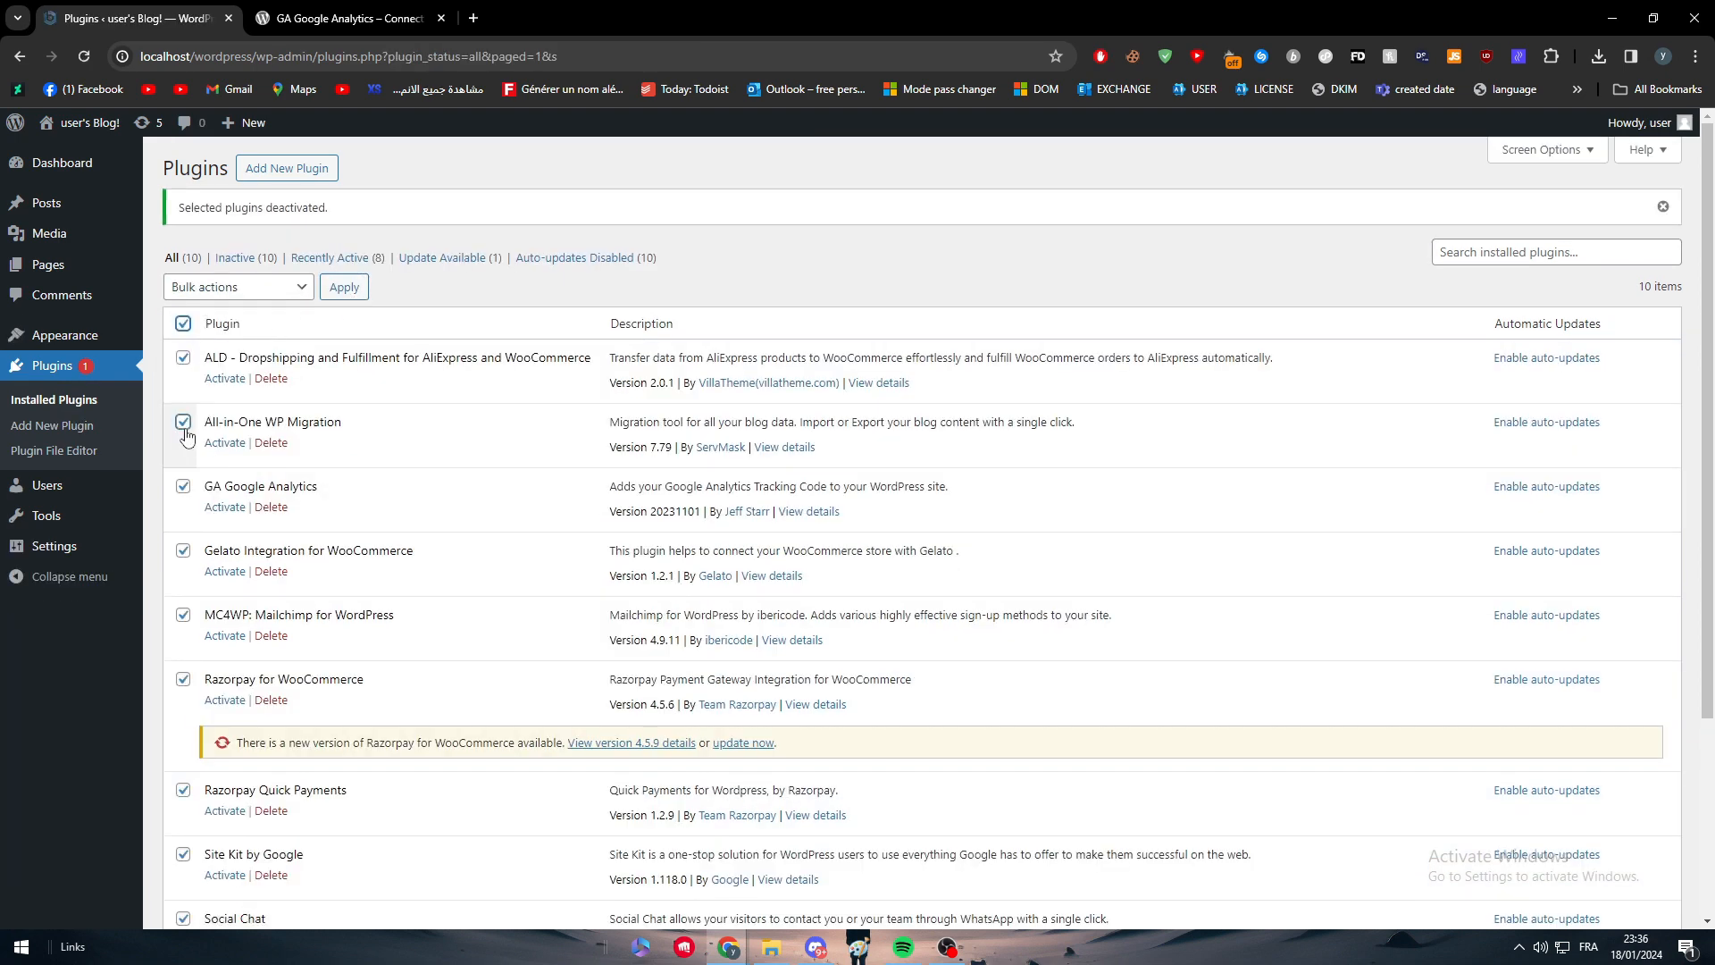
pyautogui.click(182, 486)
pyautogui.scroll(-2, 206, 554)
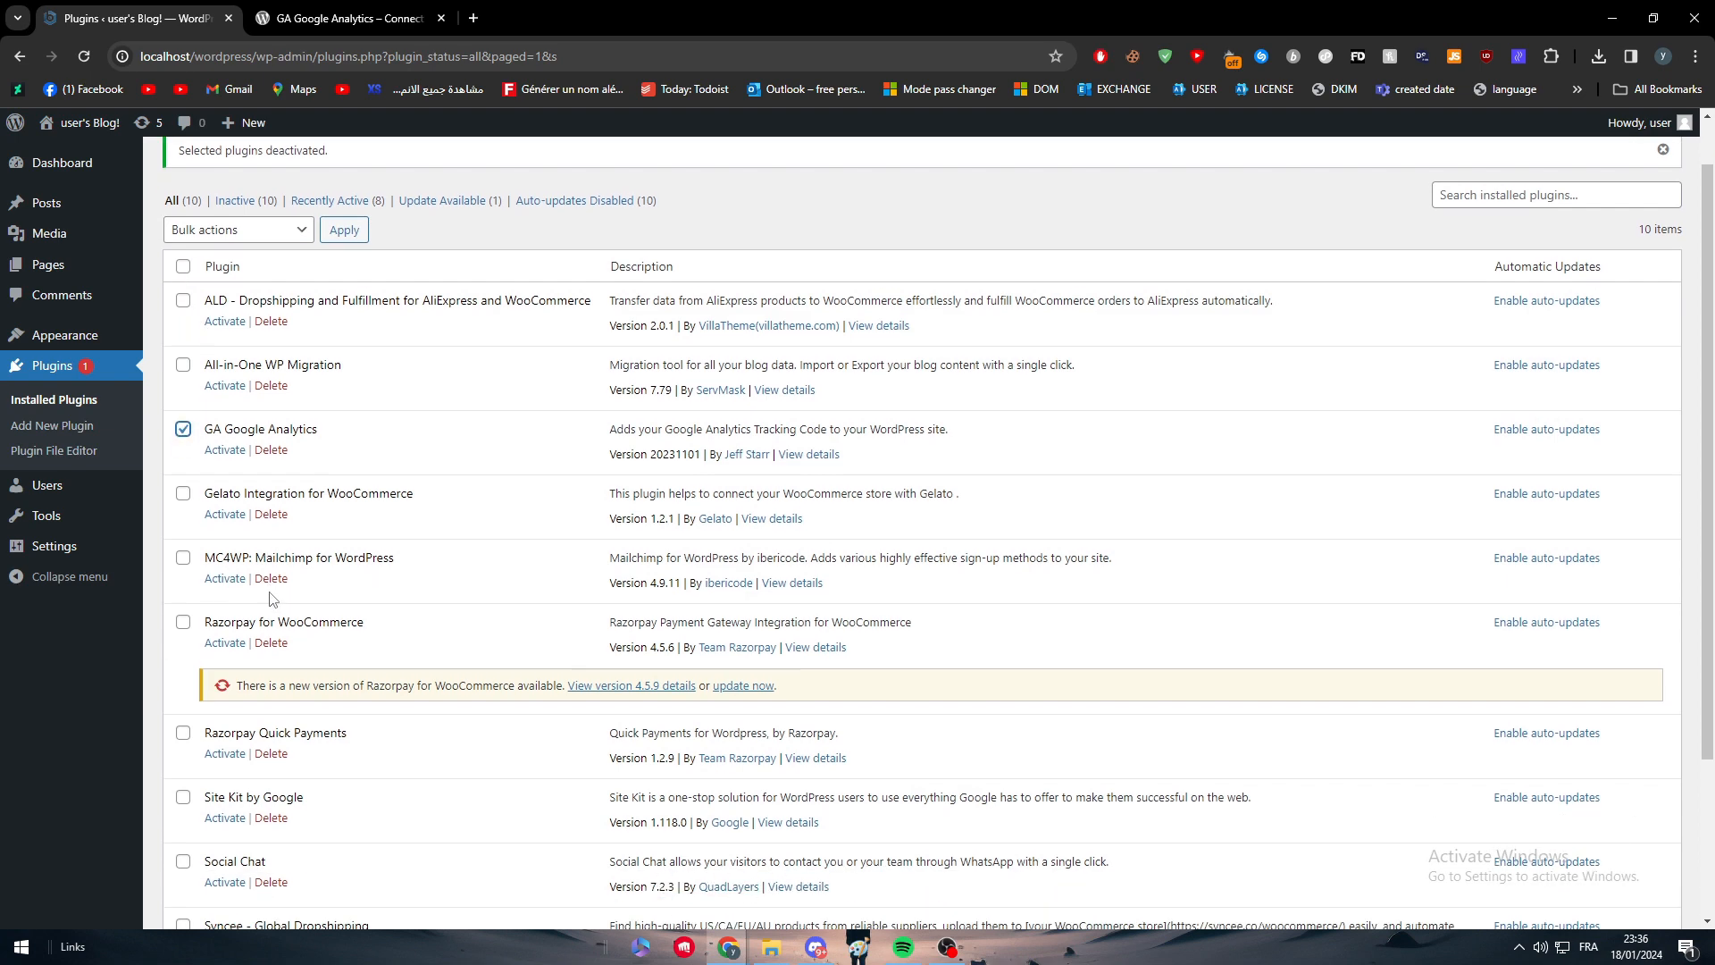
pyautogui.click(182, 677)
pyautogui.scroll(2, 223, 536)
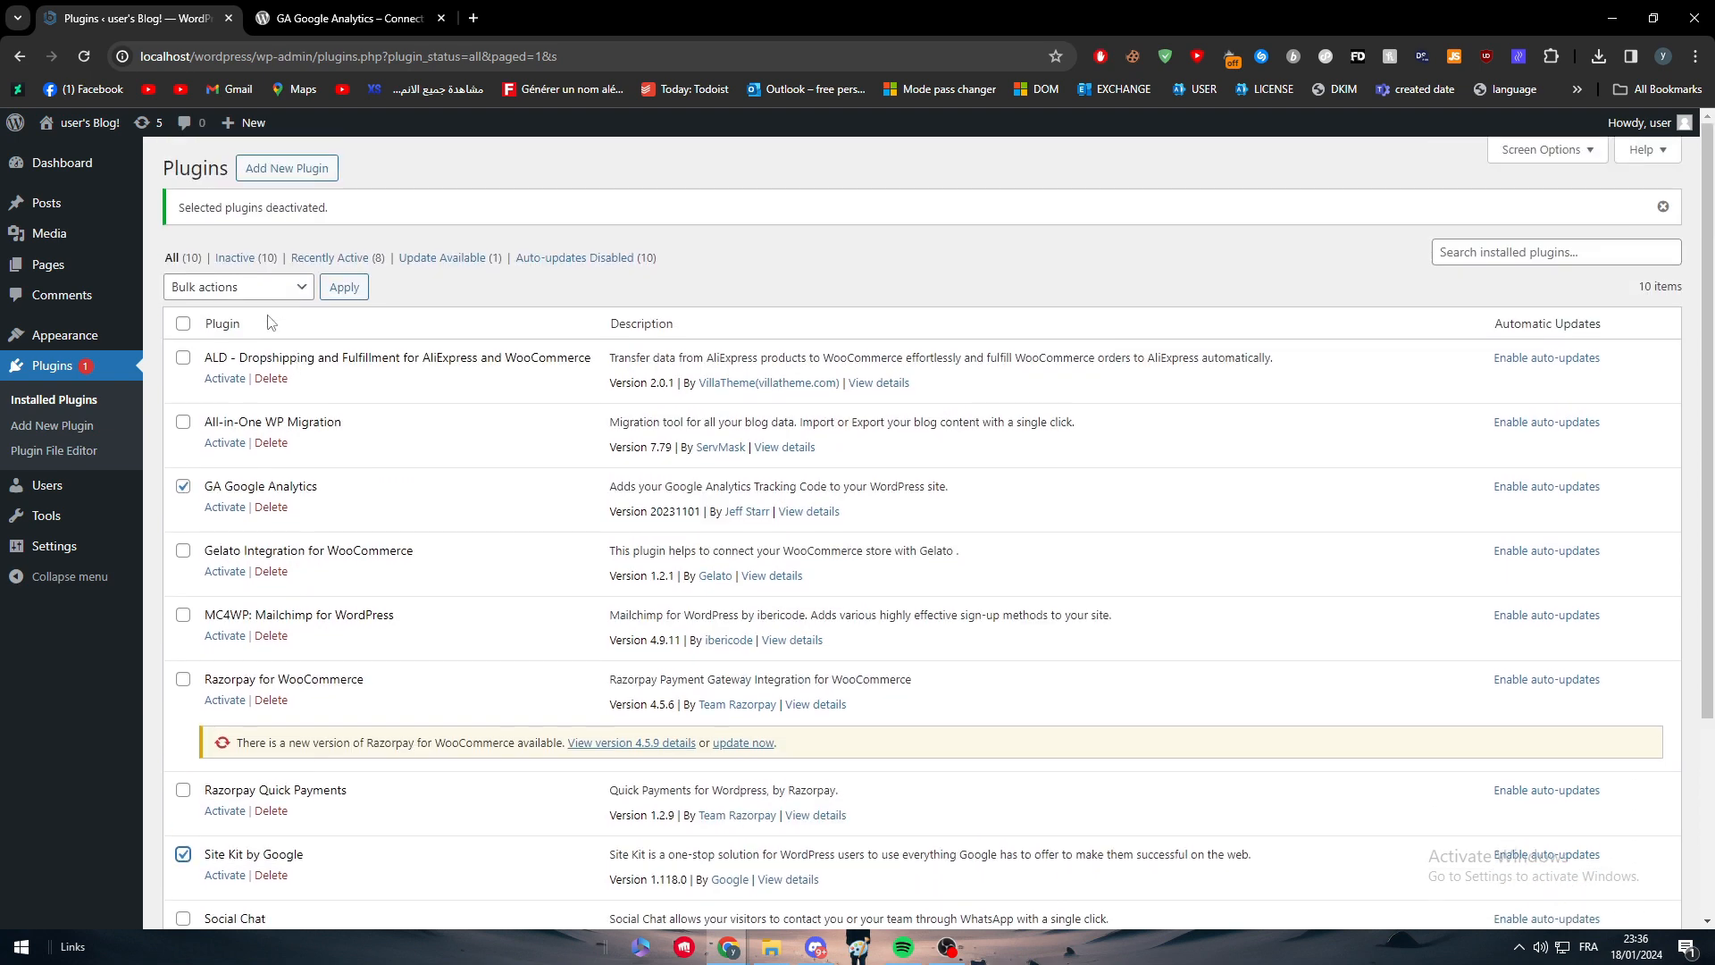
pyautogui.click(233, 287)
pyautogui.click(225, 326)
pyautogui.click(333, 291)
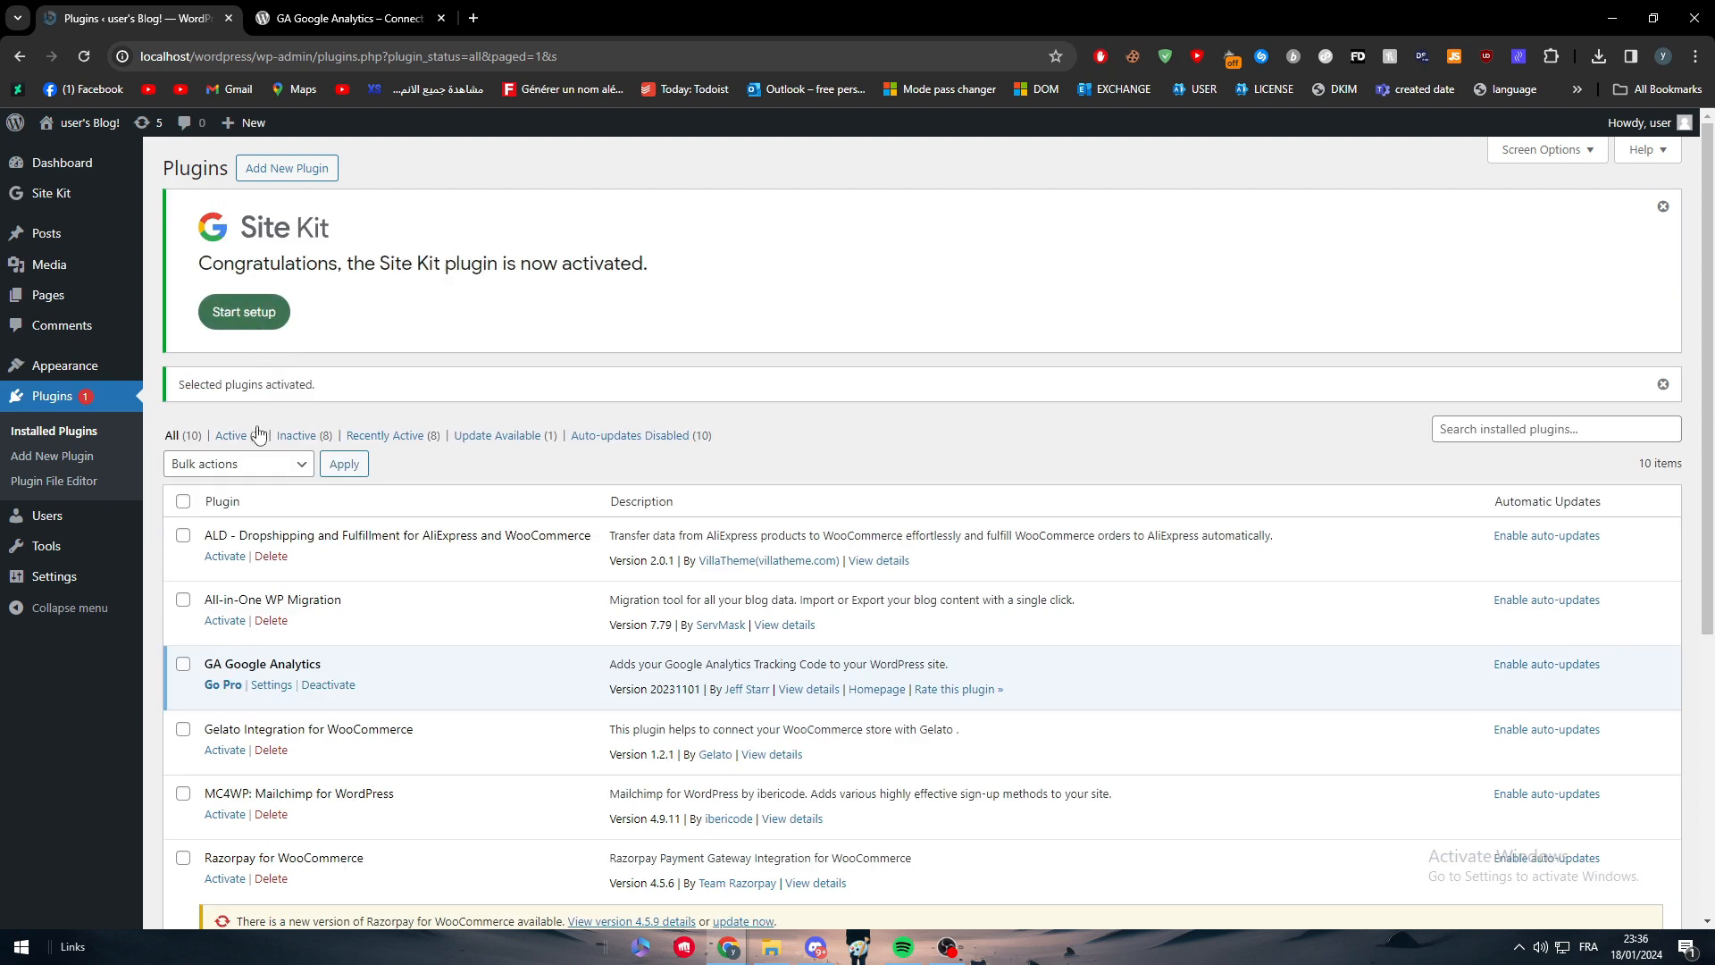
# Filter the installed plugins list to show only the active plugins
pyautogui.click(231, 435)
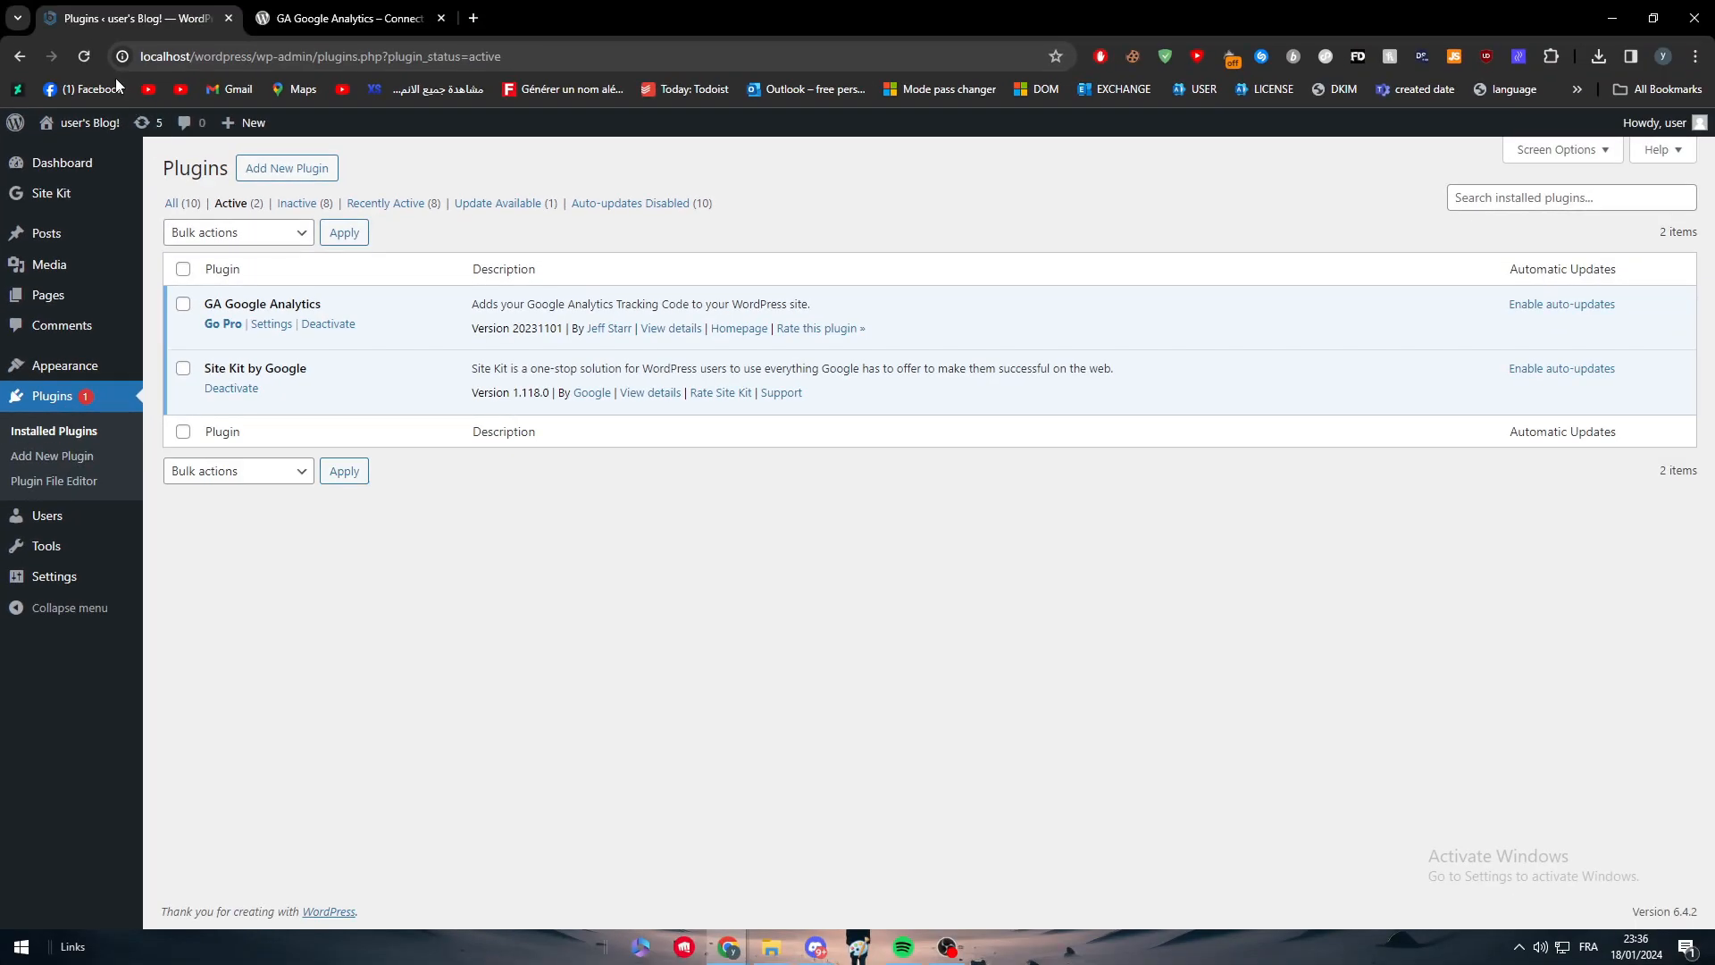
pyautogui.moveTo(73, 190)
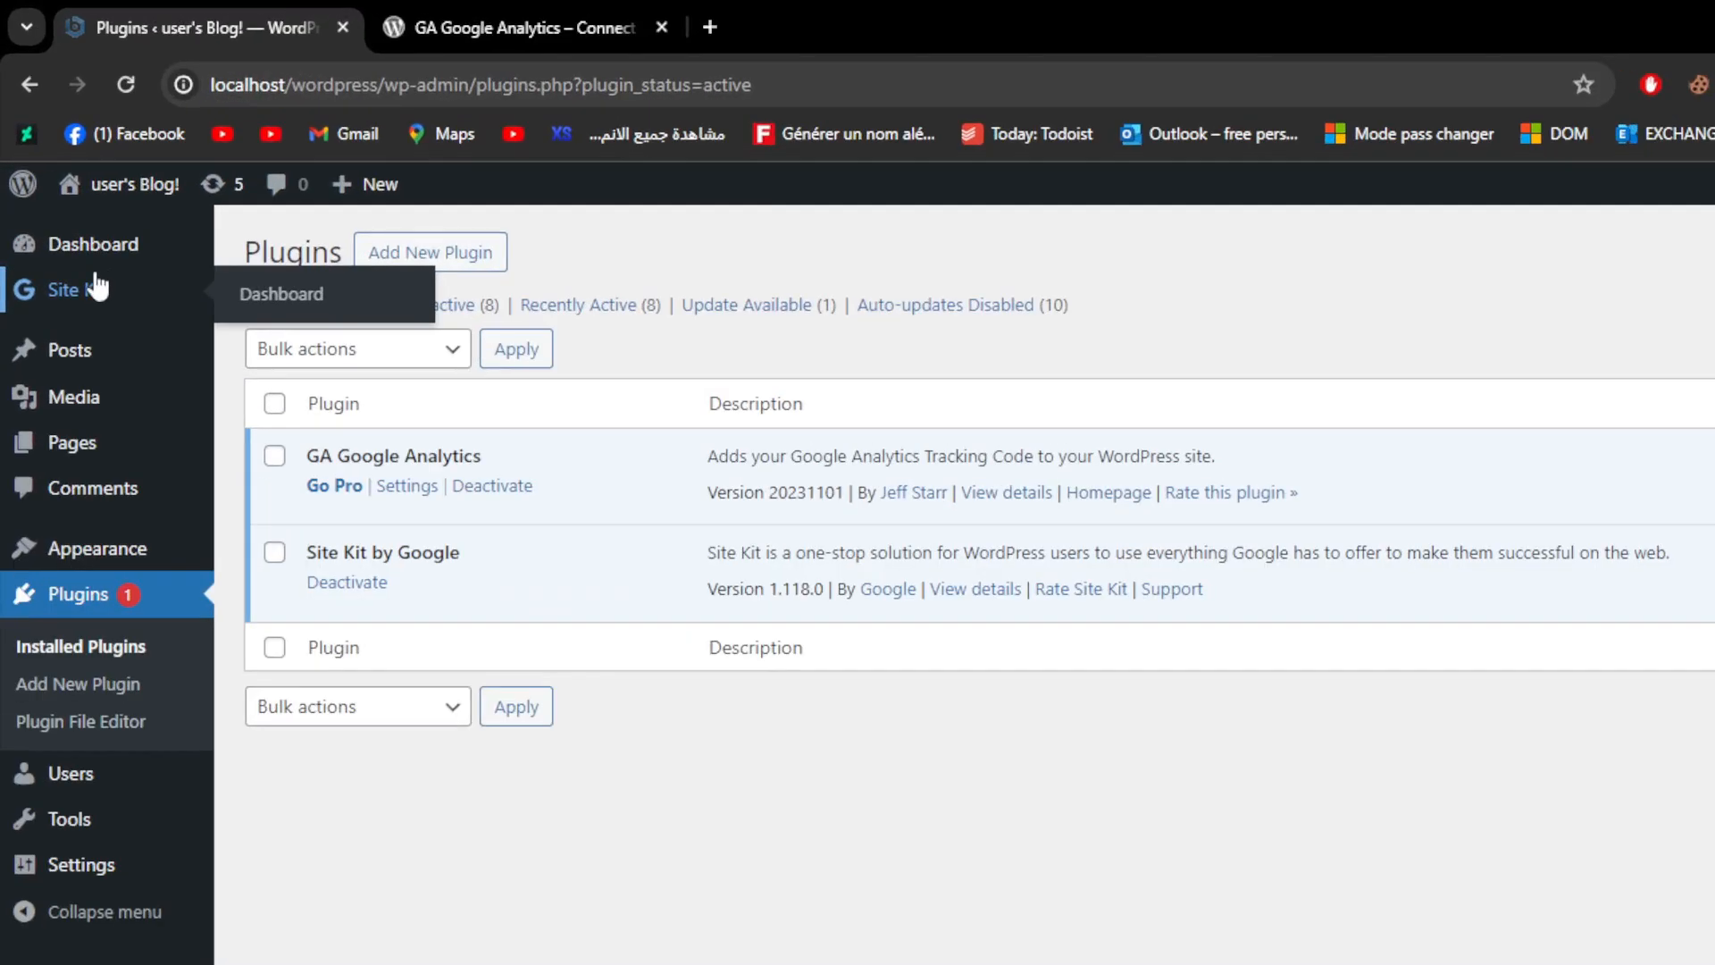
# Open the Site Kit setup page, enable connecting Google Analytics as part of the setup, and try to sign in with Google
pyautogui.click(304, 299)
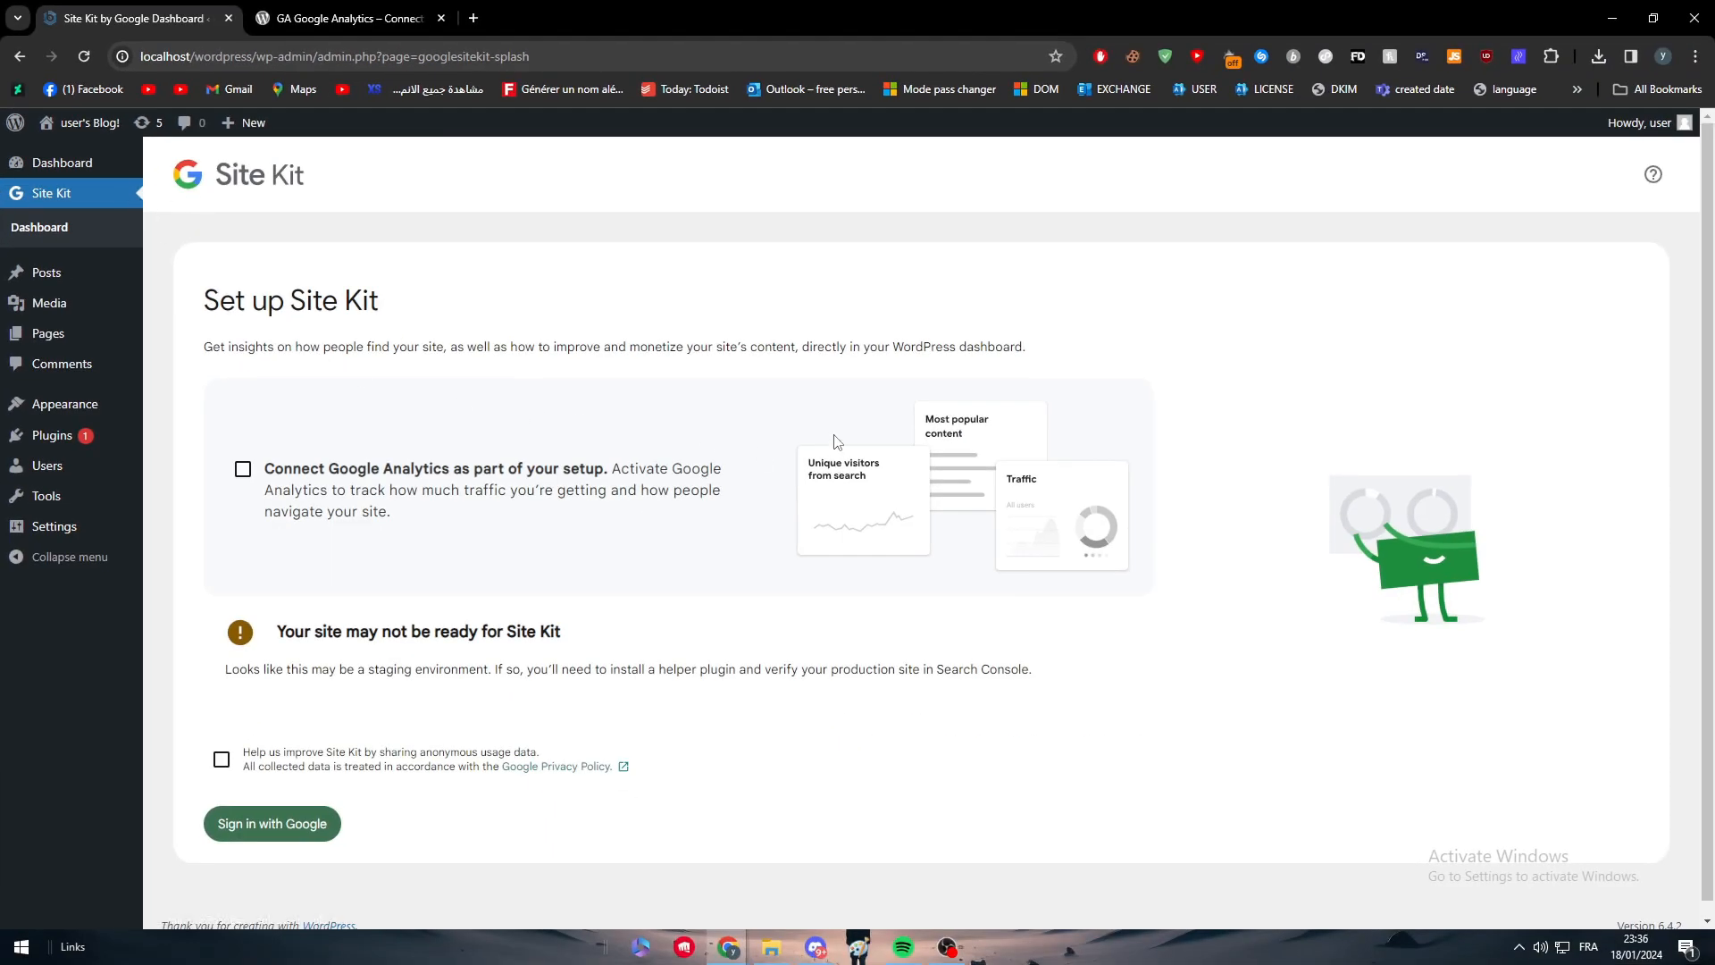
pyautogui.scroll(-1, 1700, 387)
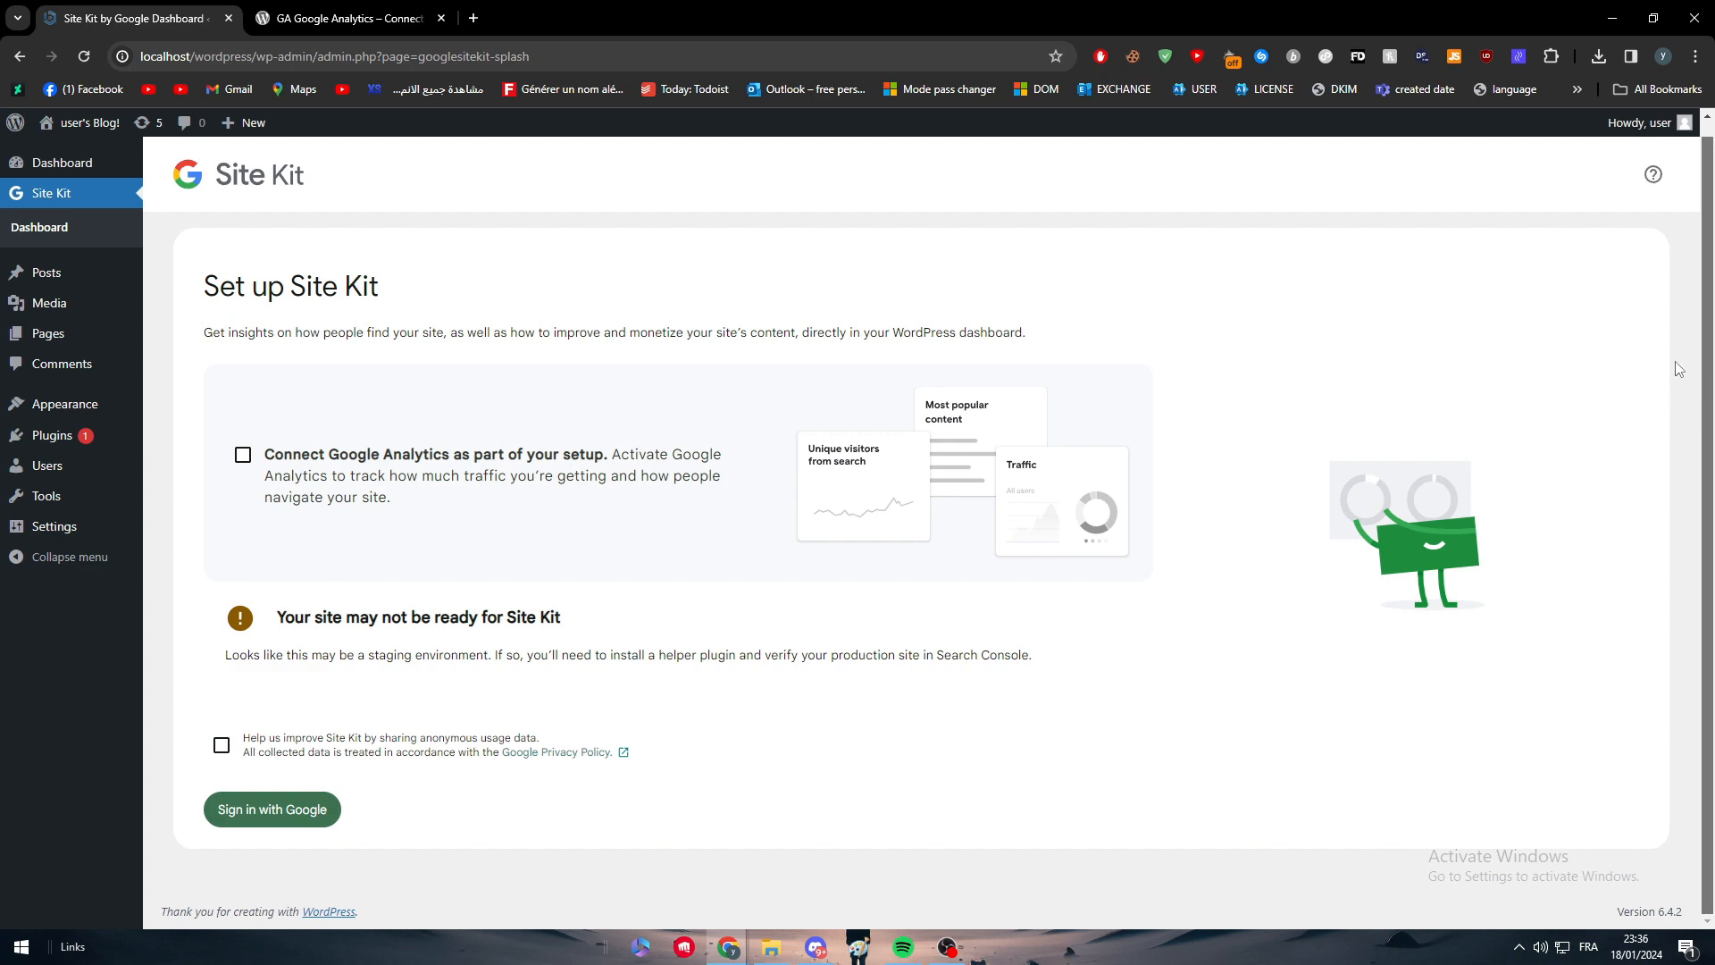
pyautogui.scroll(1, 1677, 369)
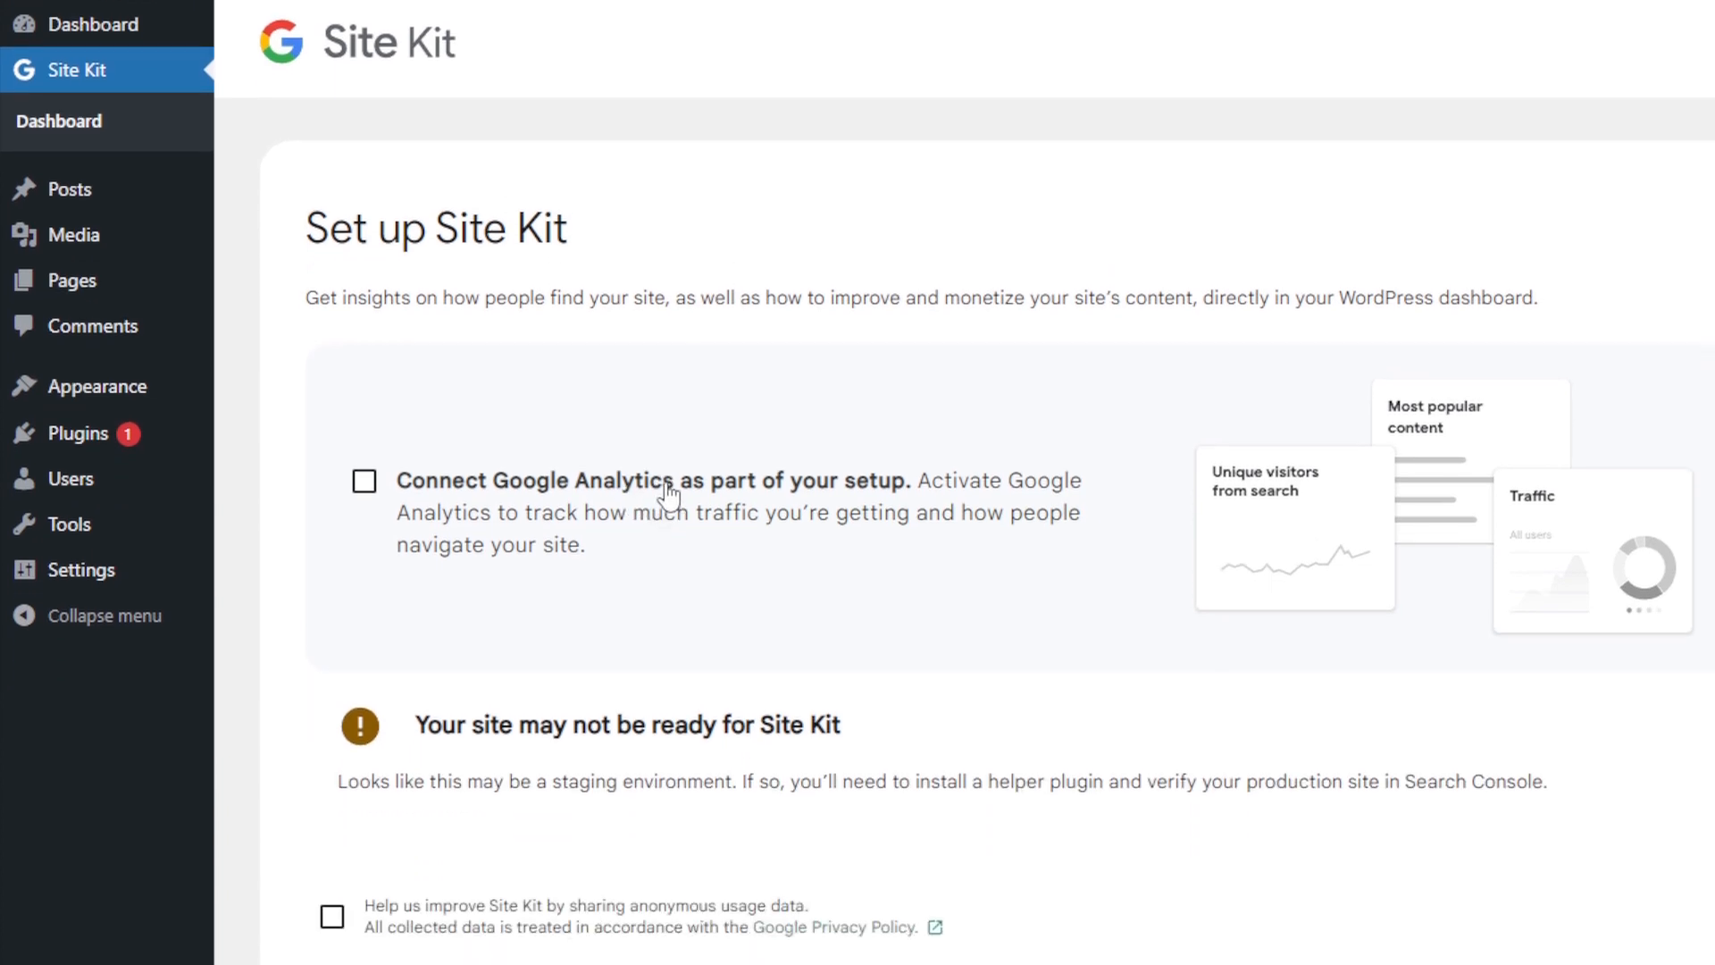
pyautogui.click(364, 480)
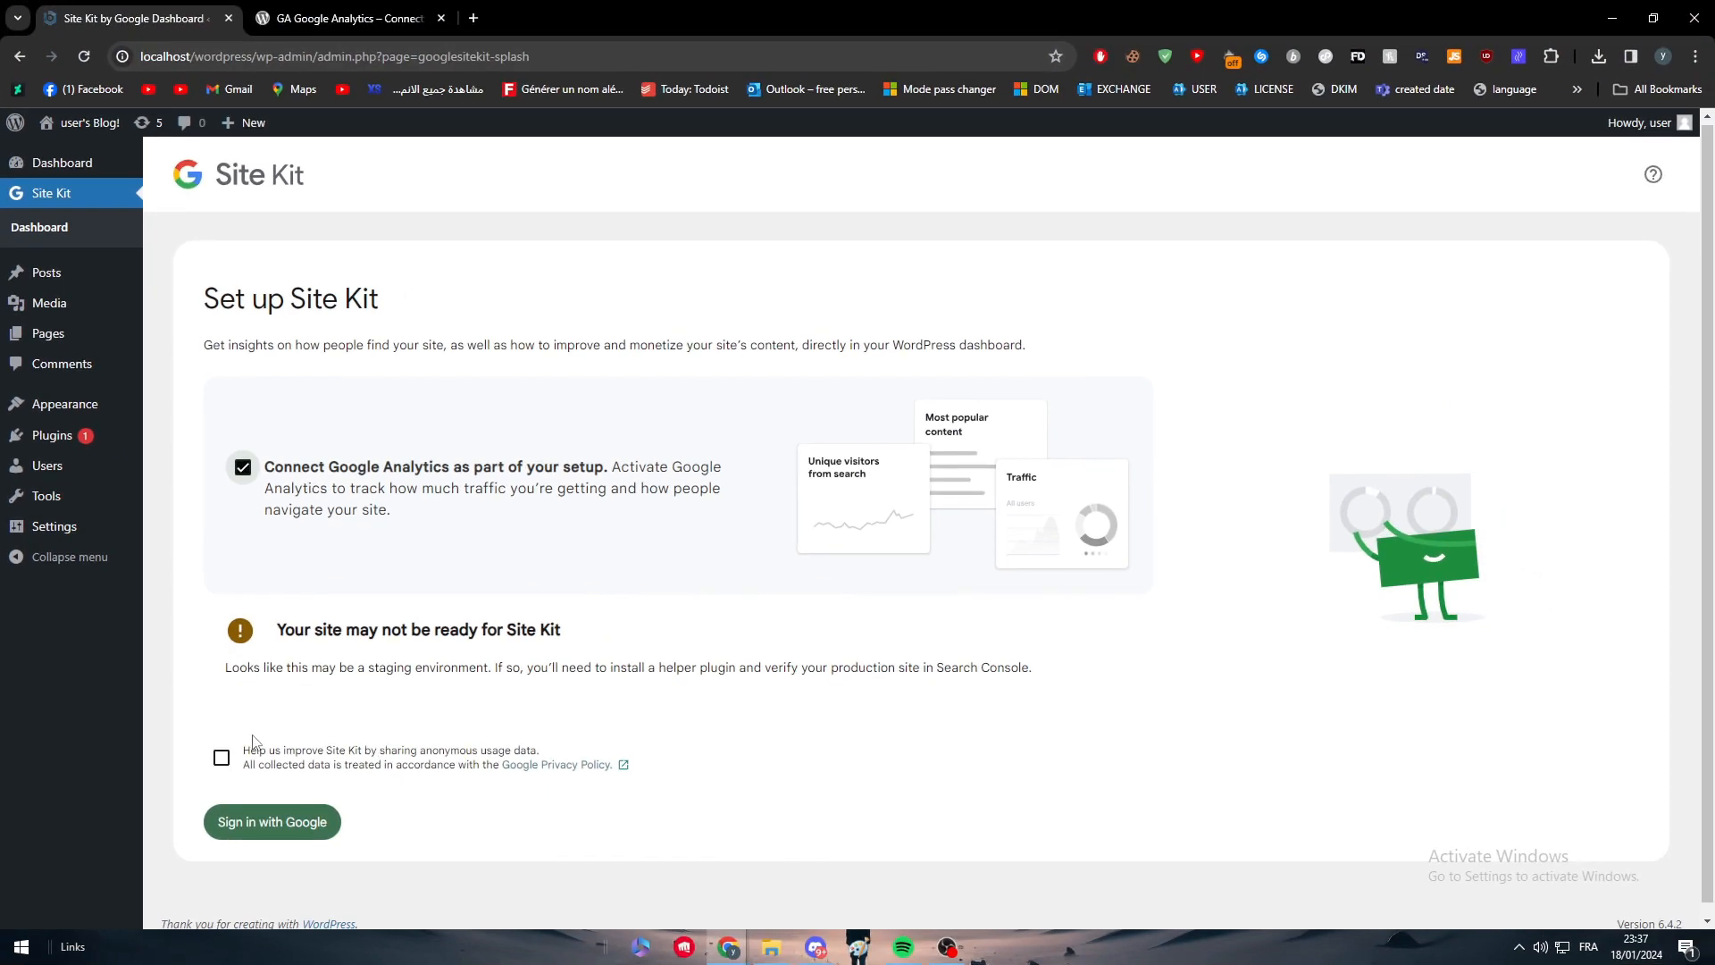
pyautogui.click(268, 820)
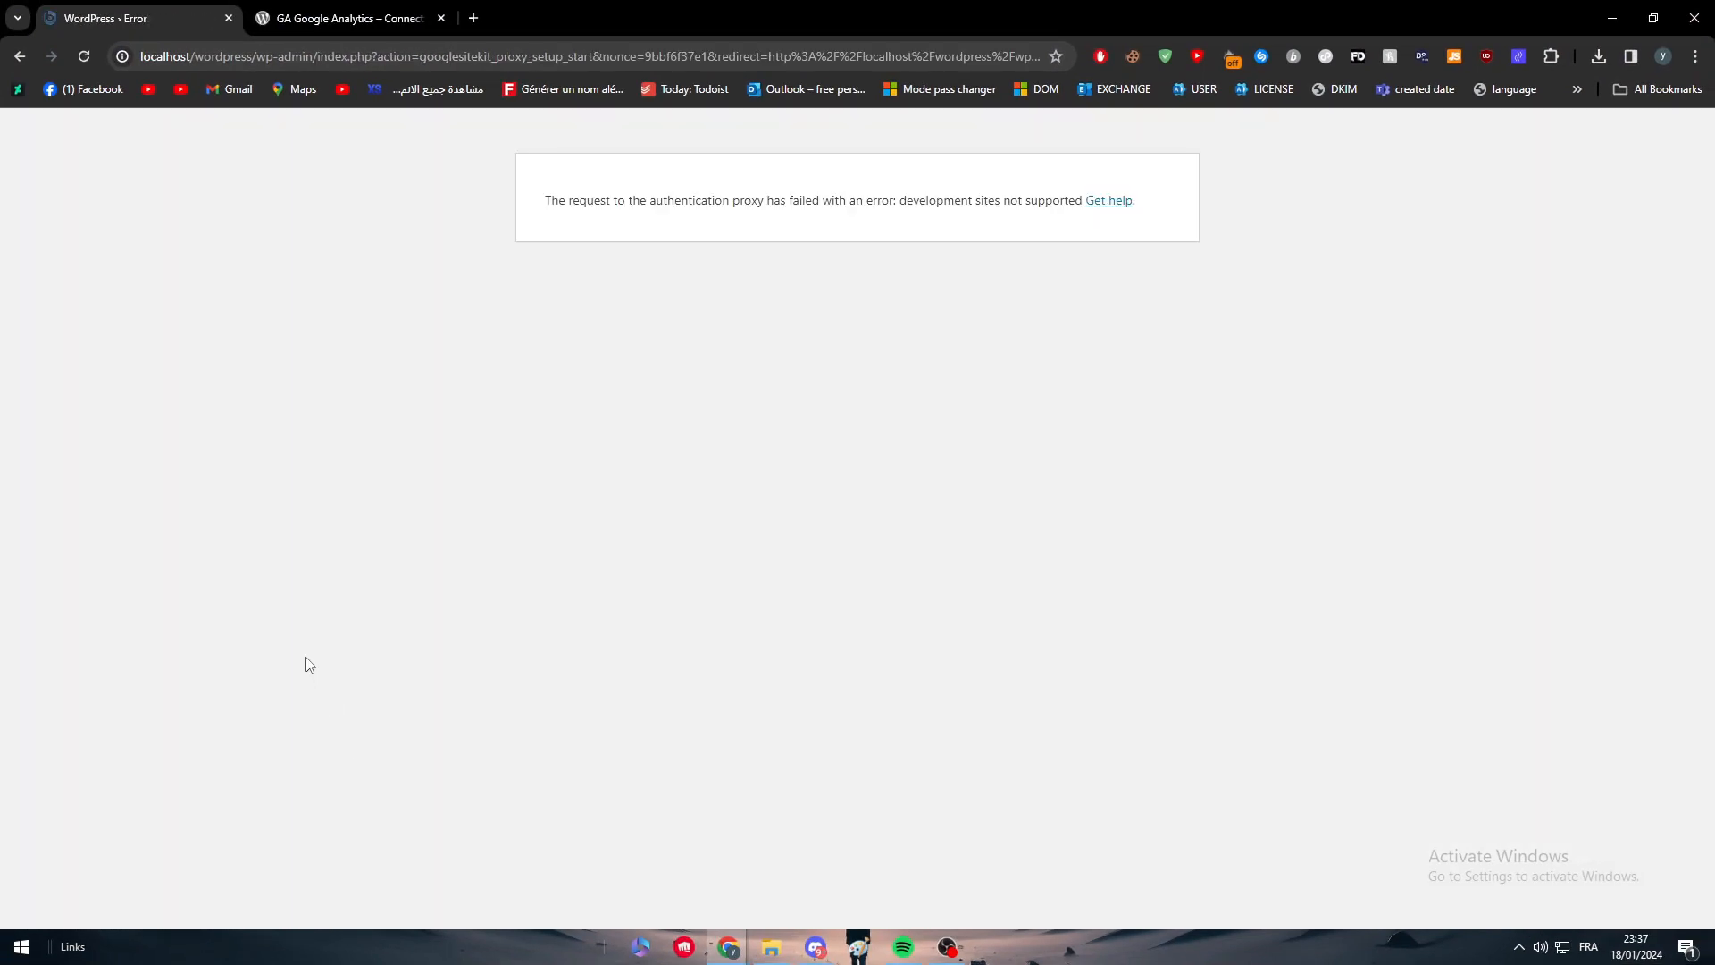
# Read the message on the sign-in error page and go back to the Site Kit setup page
pyautogui.moveTo(555, 191); pyautogui.dragTo(816, 200)
pyautogui.click(673, 243)
pyautogui.click(20, 56)
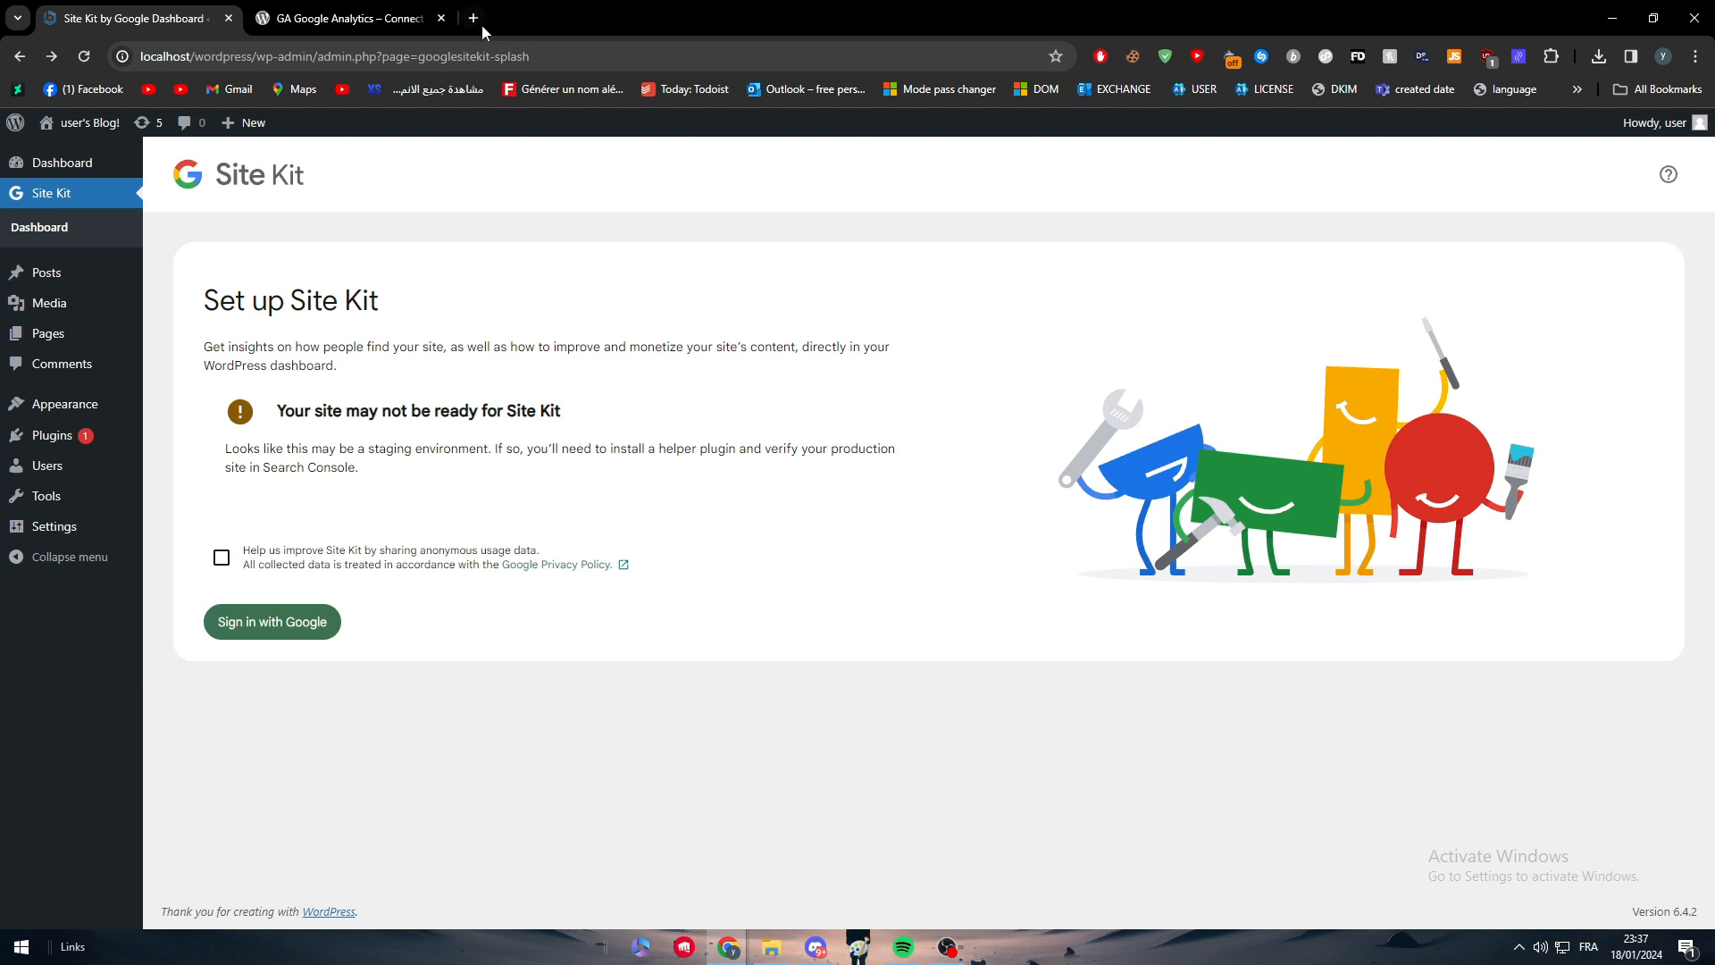
# Open a new browser tab and look through the list of Google apps, then close the list
pyautogui.click(473, 18)
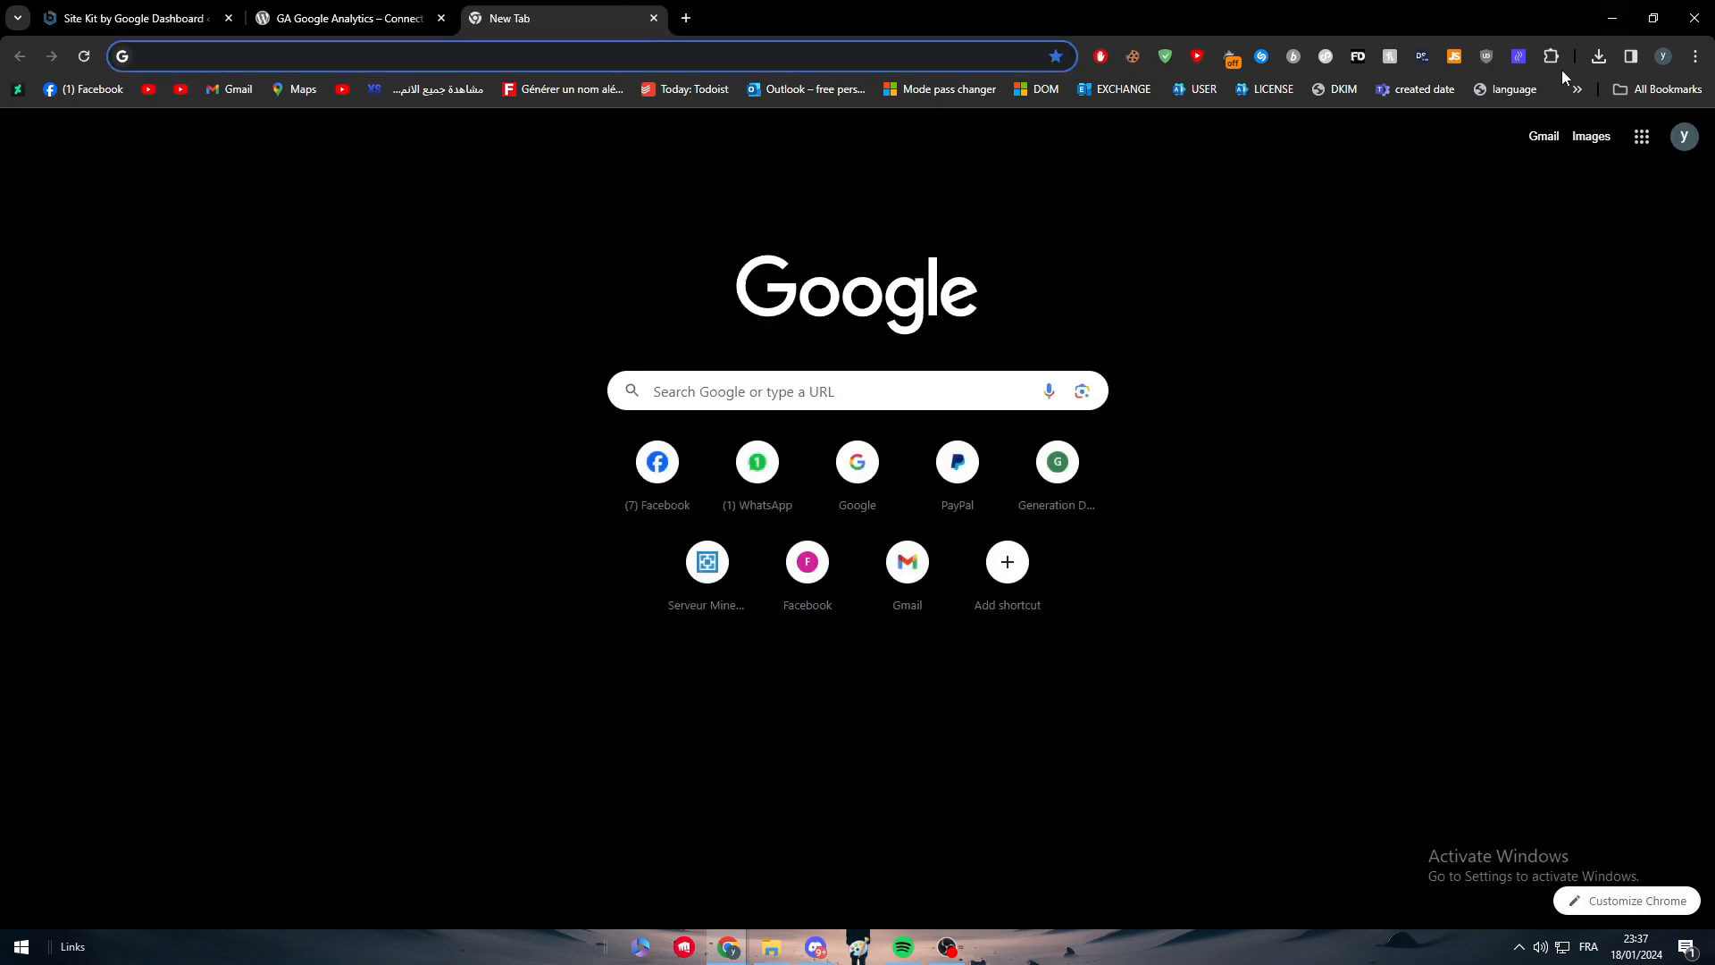
pyautogui.click(1641, 136)
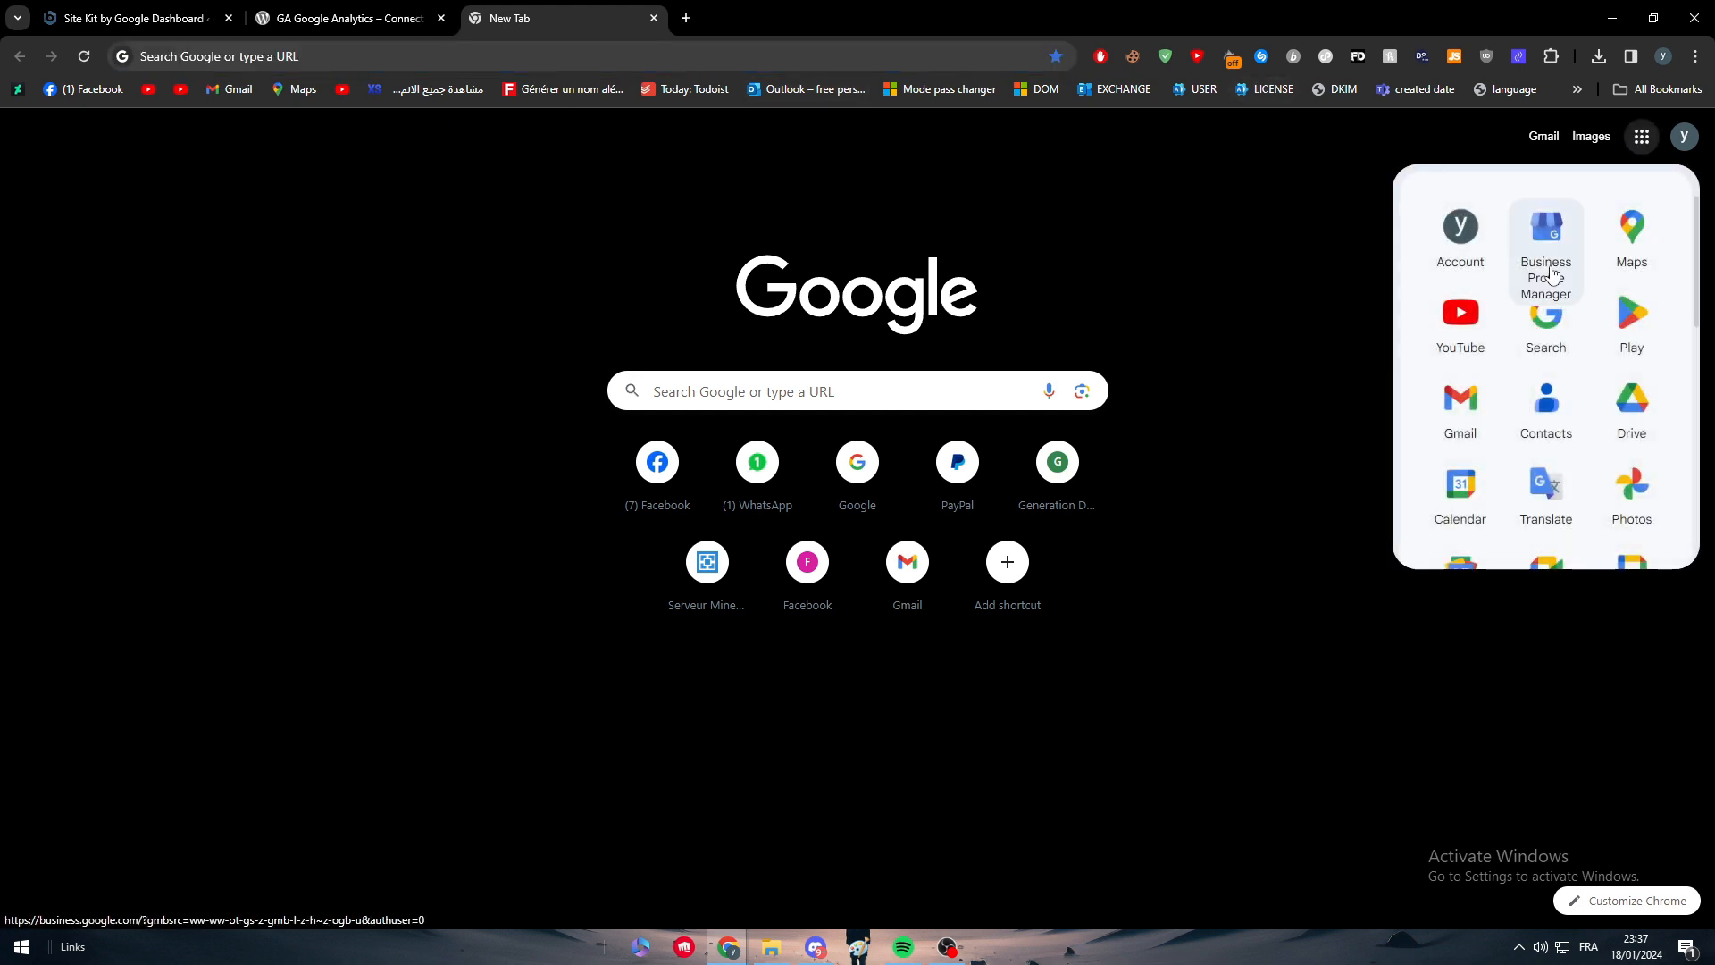
pyautogui.scroll(-4, 1570, 382)
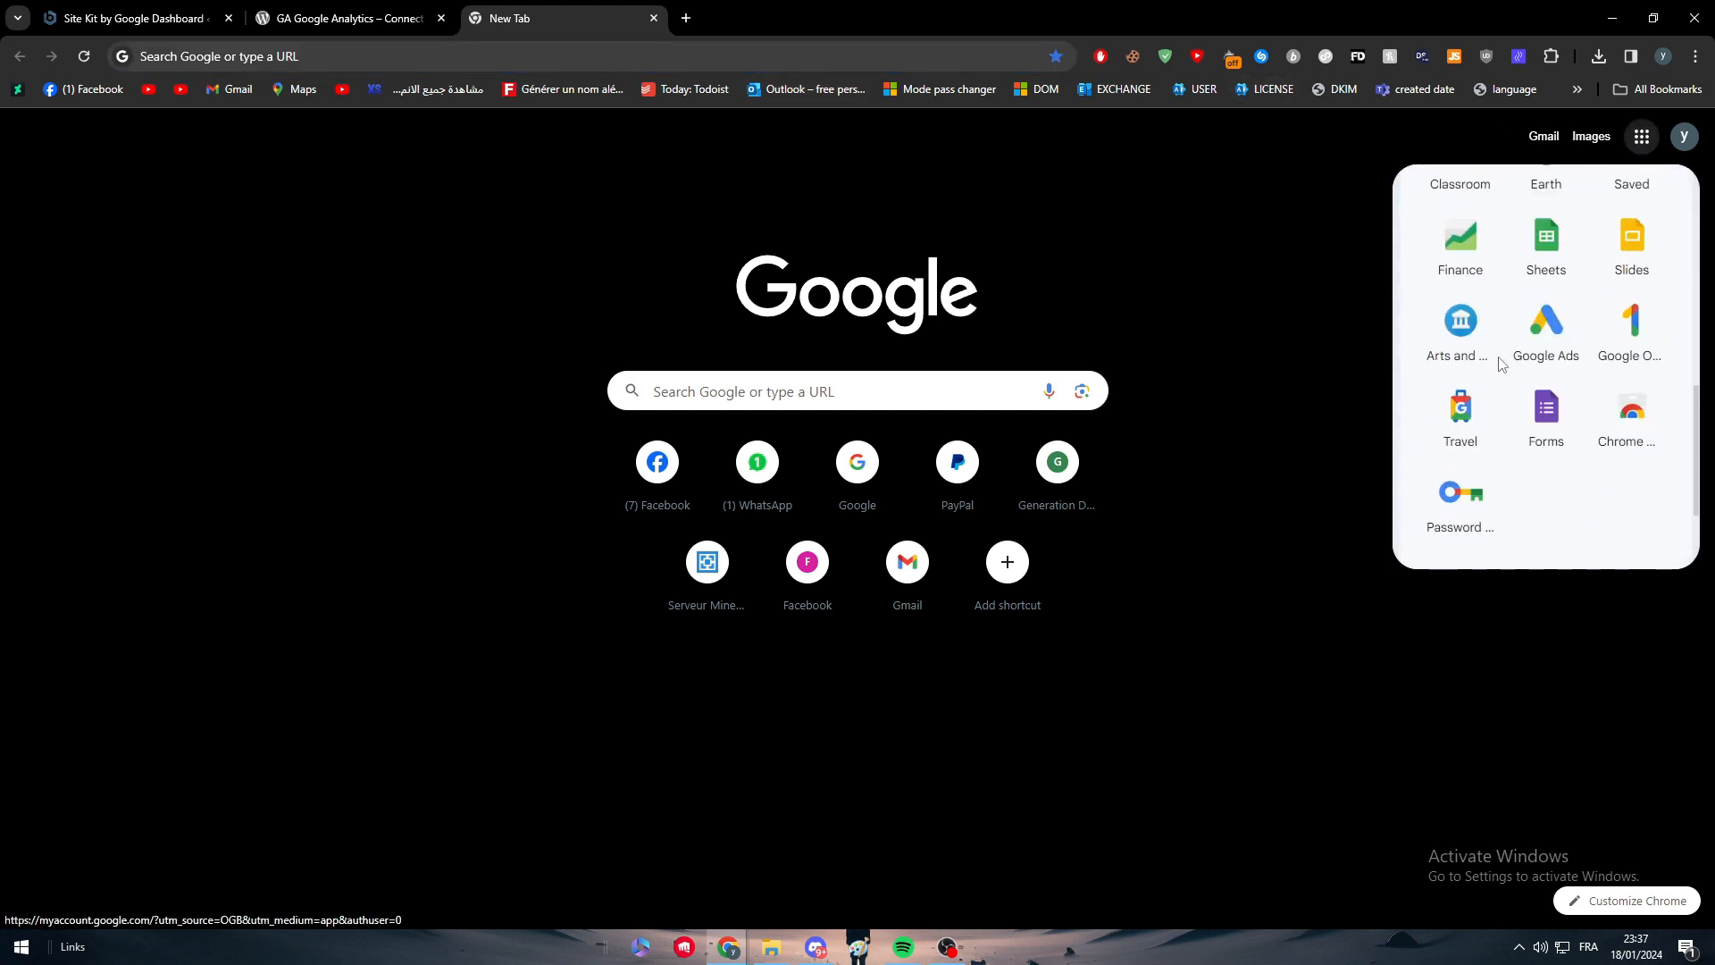
pyautogui.scroll(-1, 1501, 362)
pyautogui.click(1190, 285)
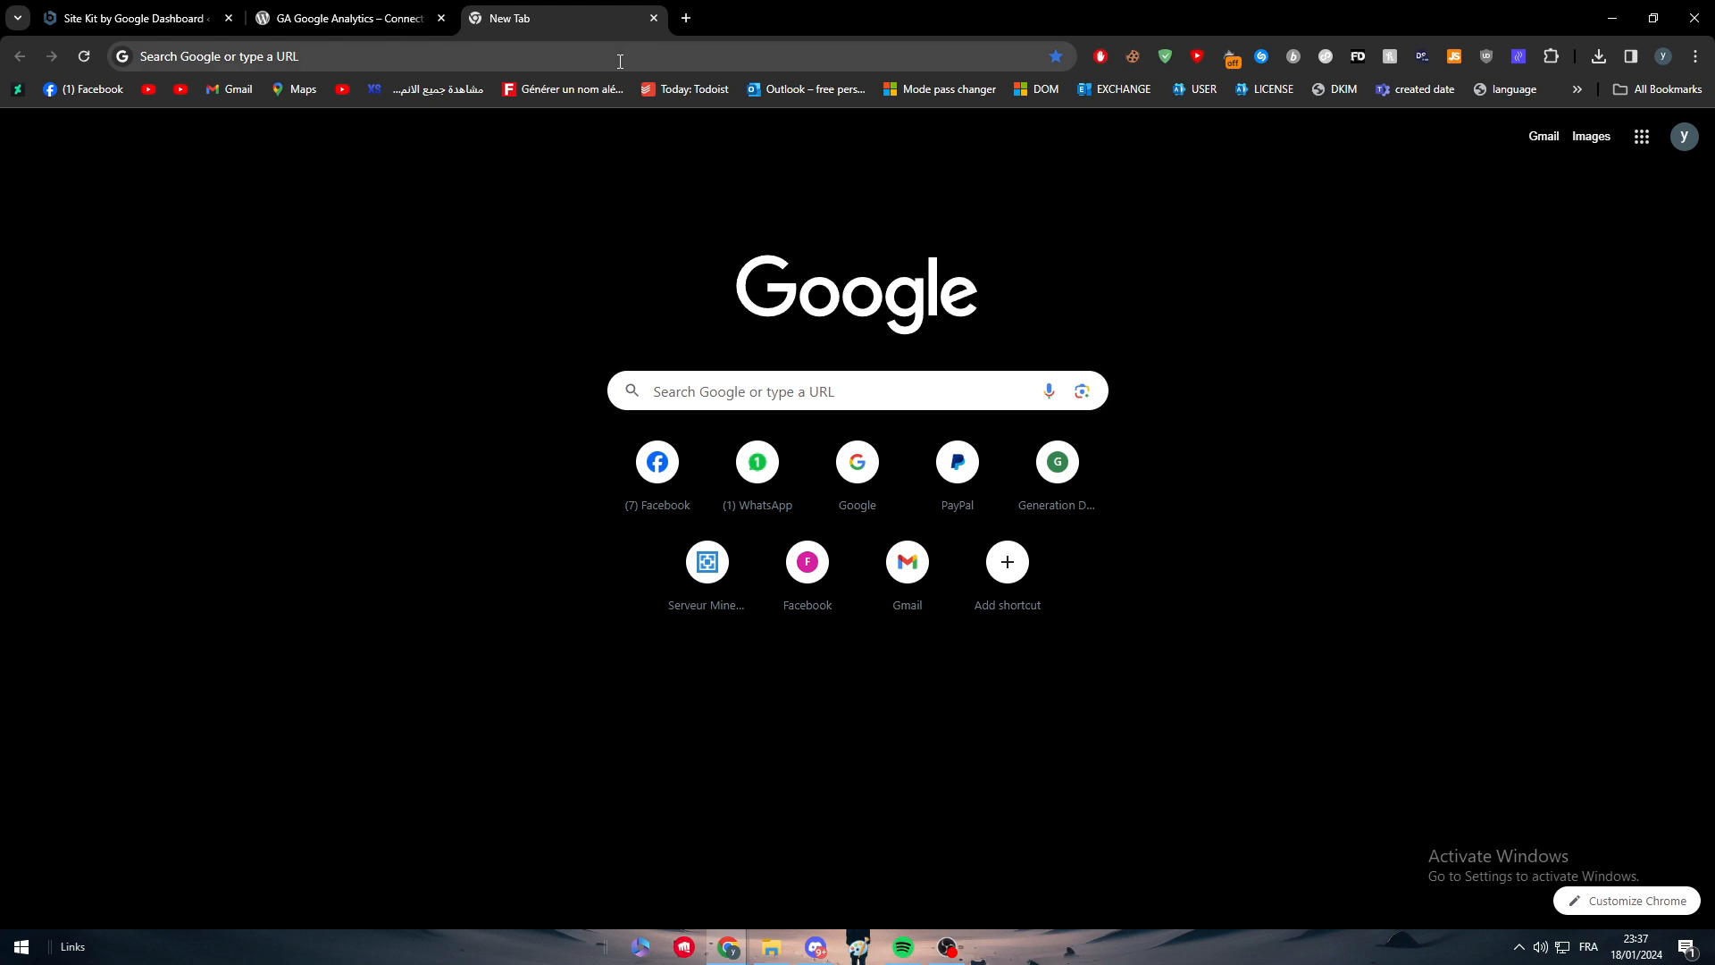
# Search Google for "google analytics"
pyautogui.click(620, 61)
pyautogui.write('go')
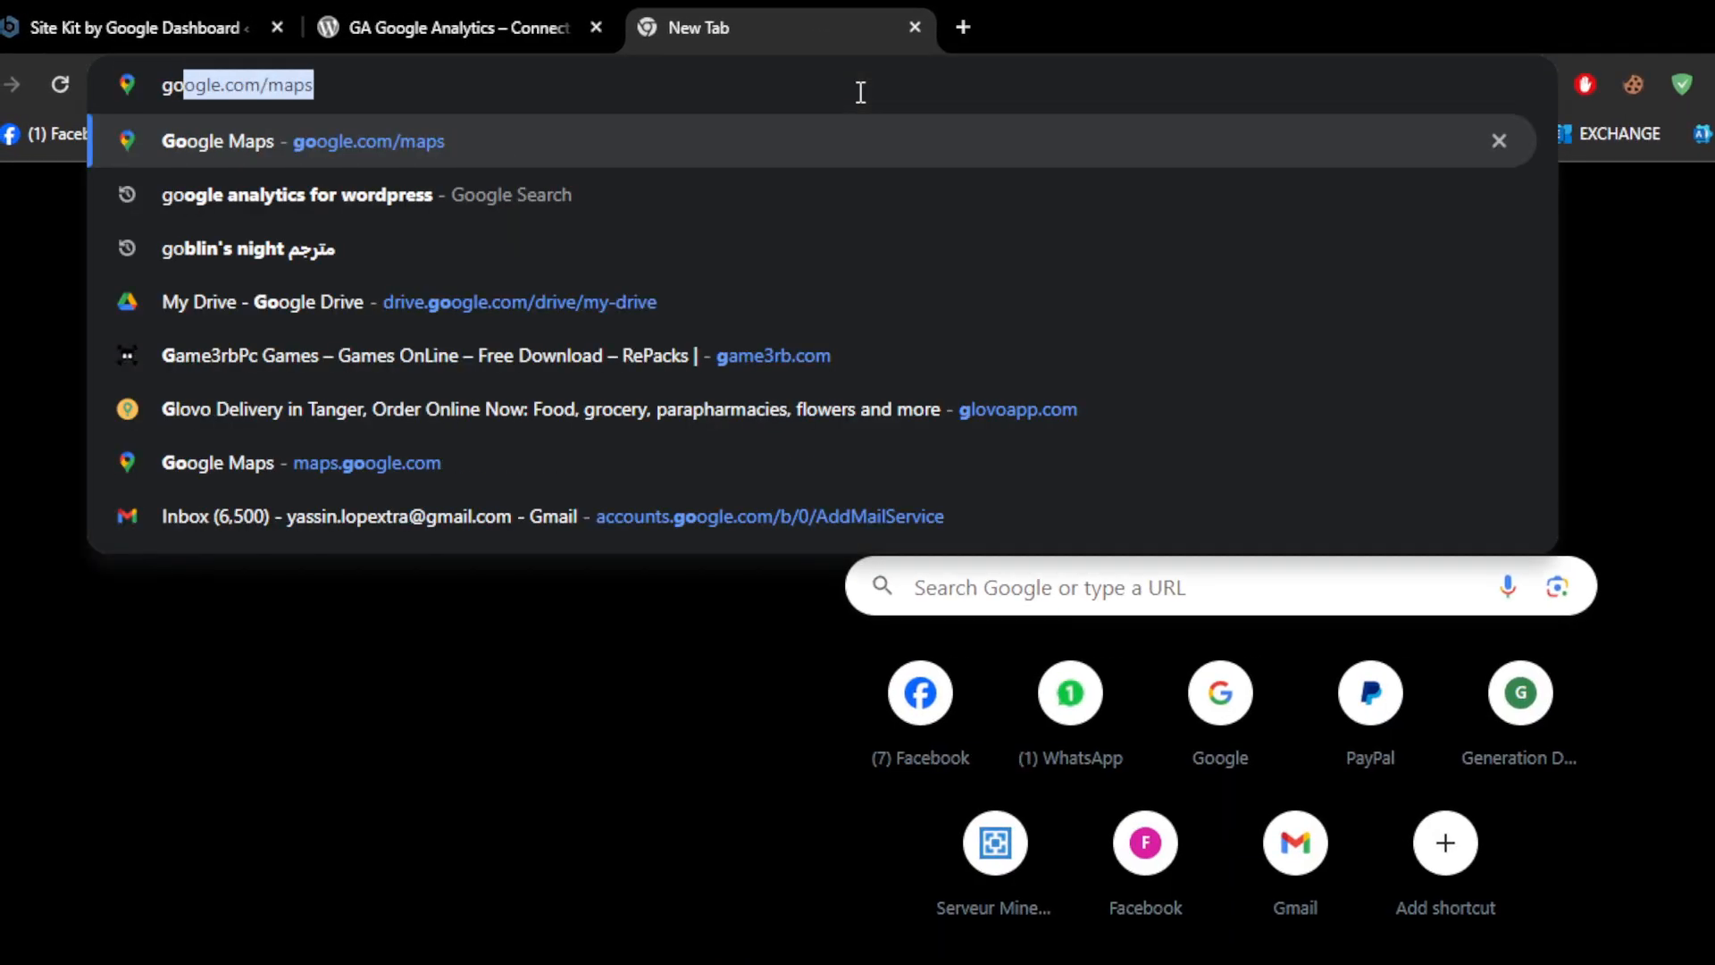
pyautogui.write('ogle ana')
pyautogui.press('Return')
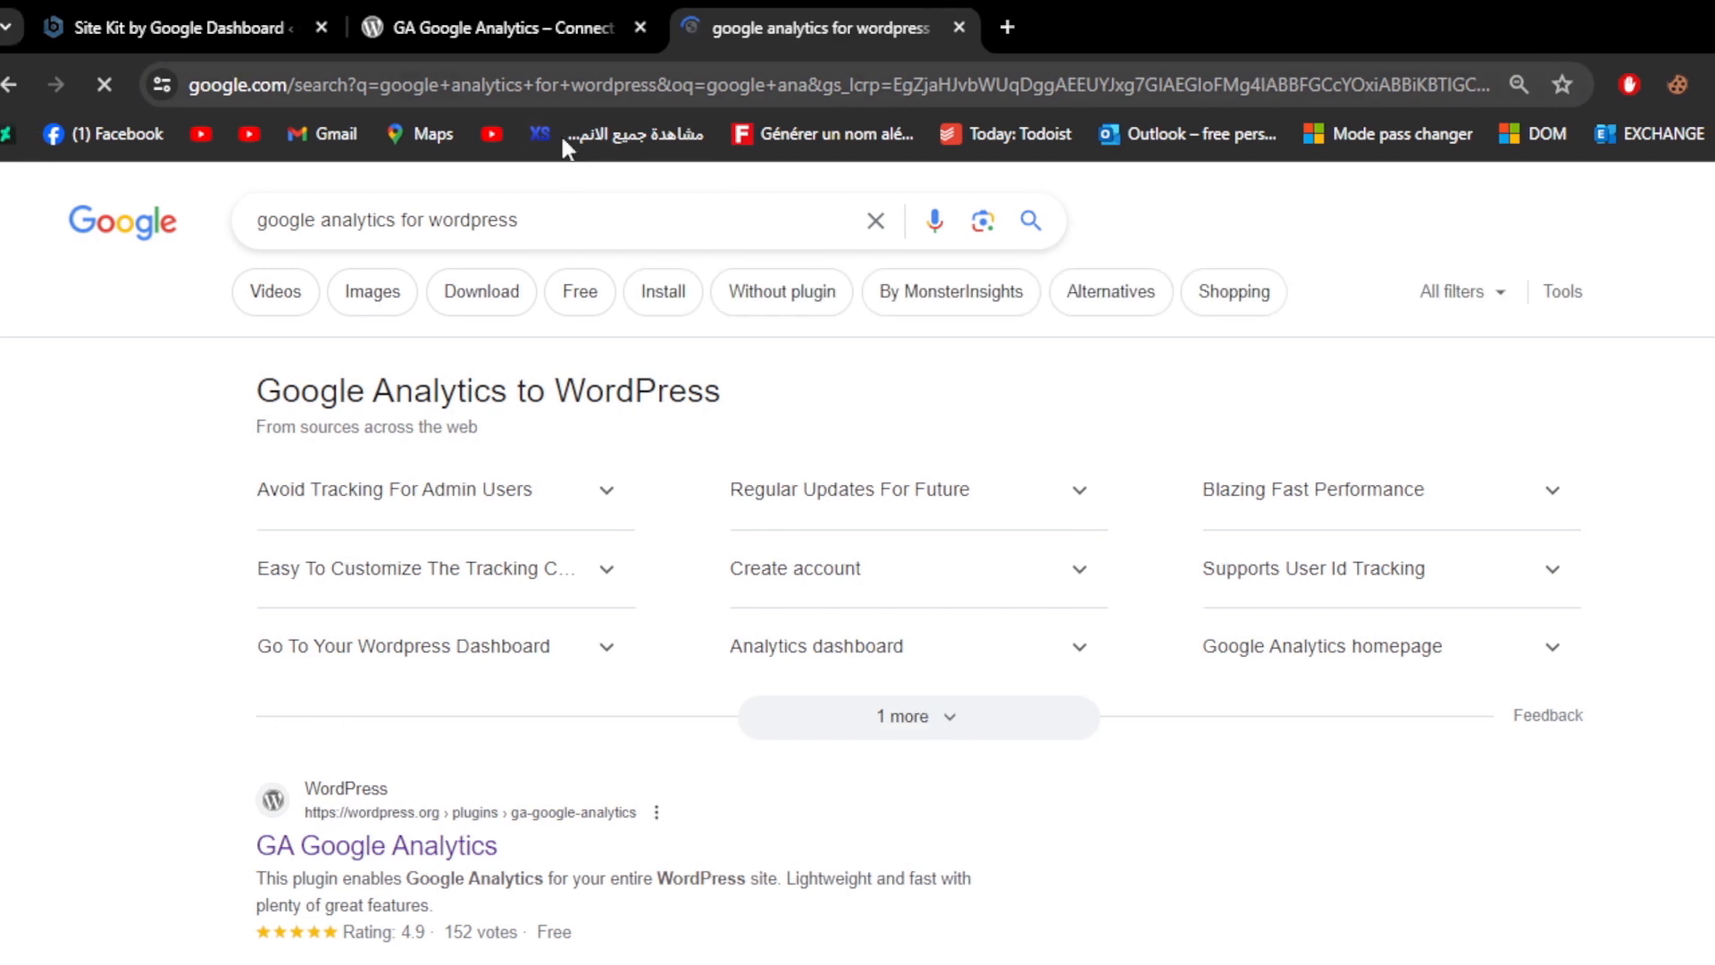
pyautogui.moveTo(553, 220); pyautogui.dragTo(397, 220)
pyautogui.press('BackSpace')
pyautogui.press('Return')
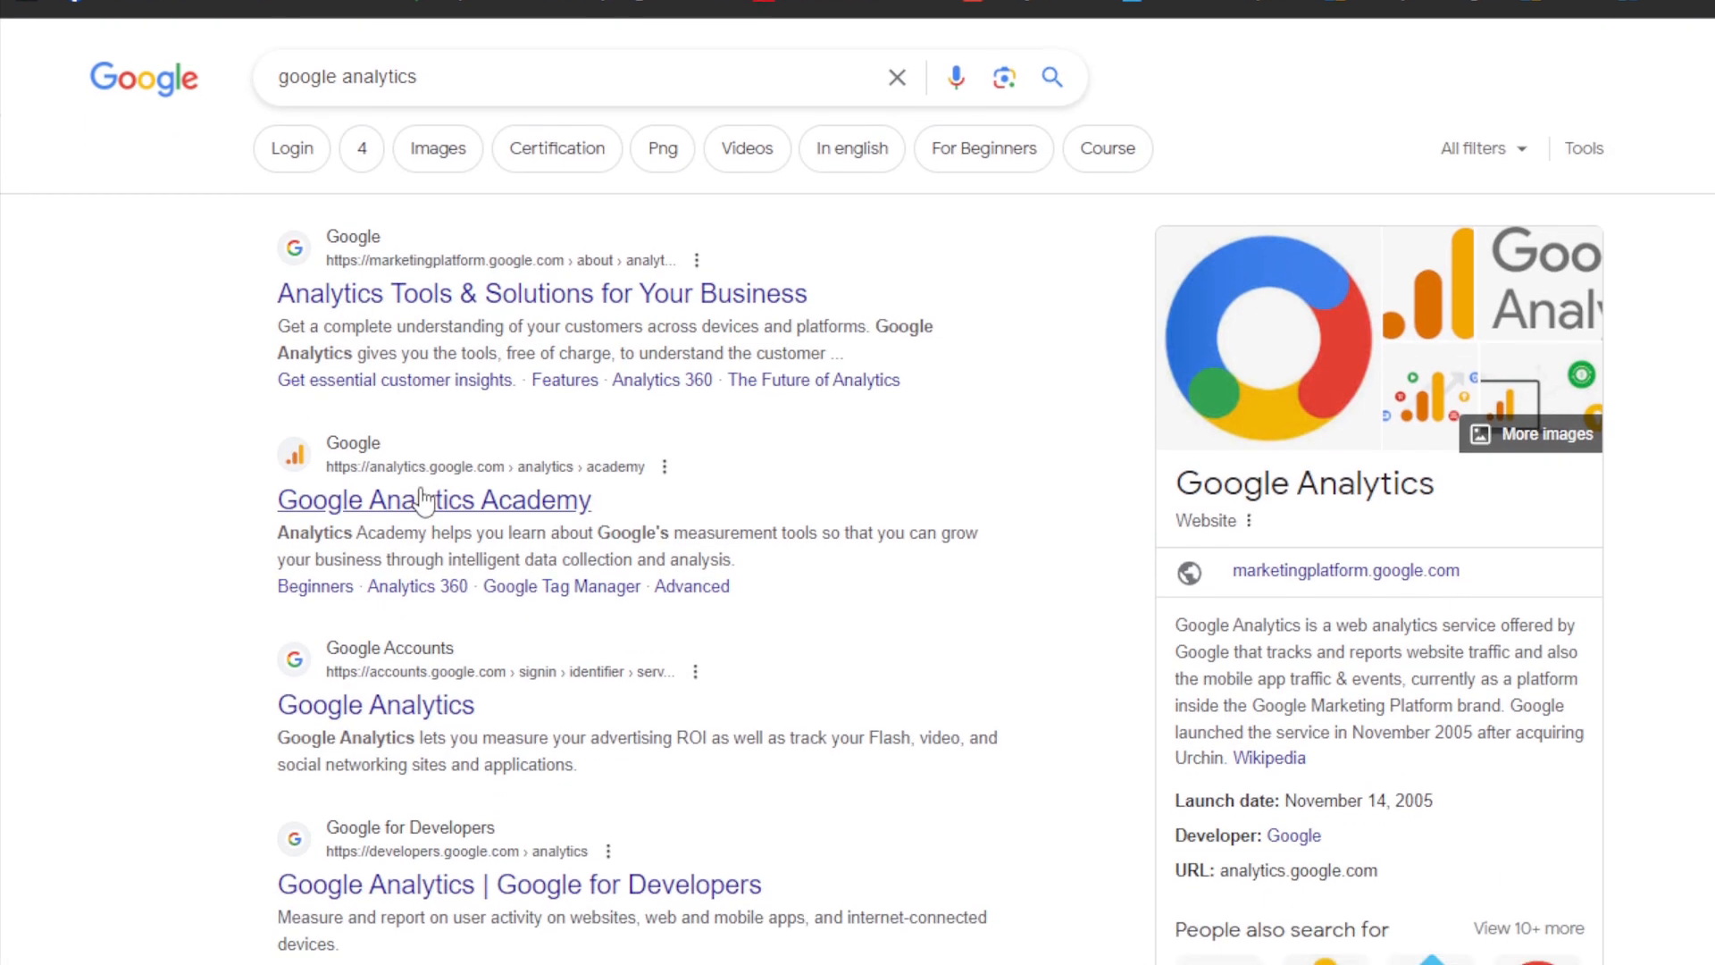
# Look through the Google Analytics Academy page from the search results and return to the results
pyautogui.click(425, 501)
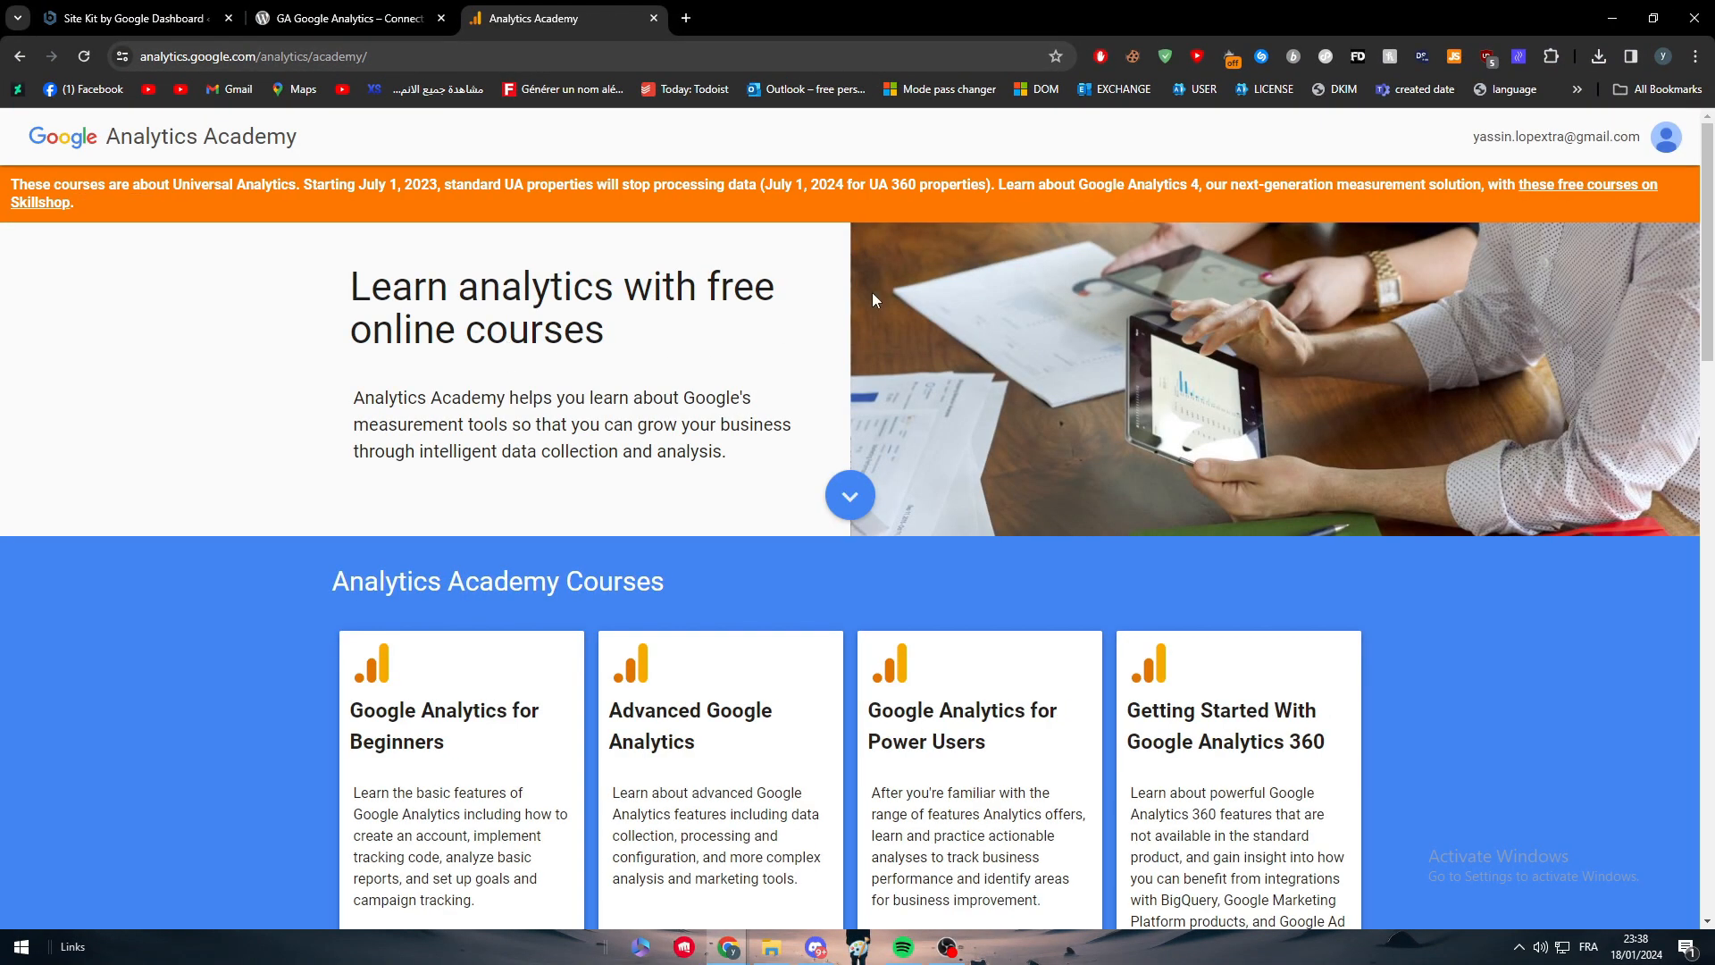
pyautogui.scroll(-15, 872, 293)
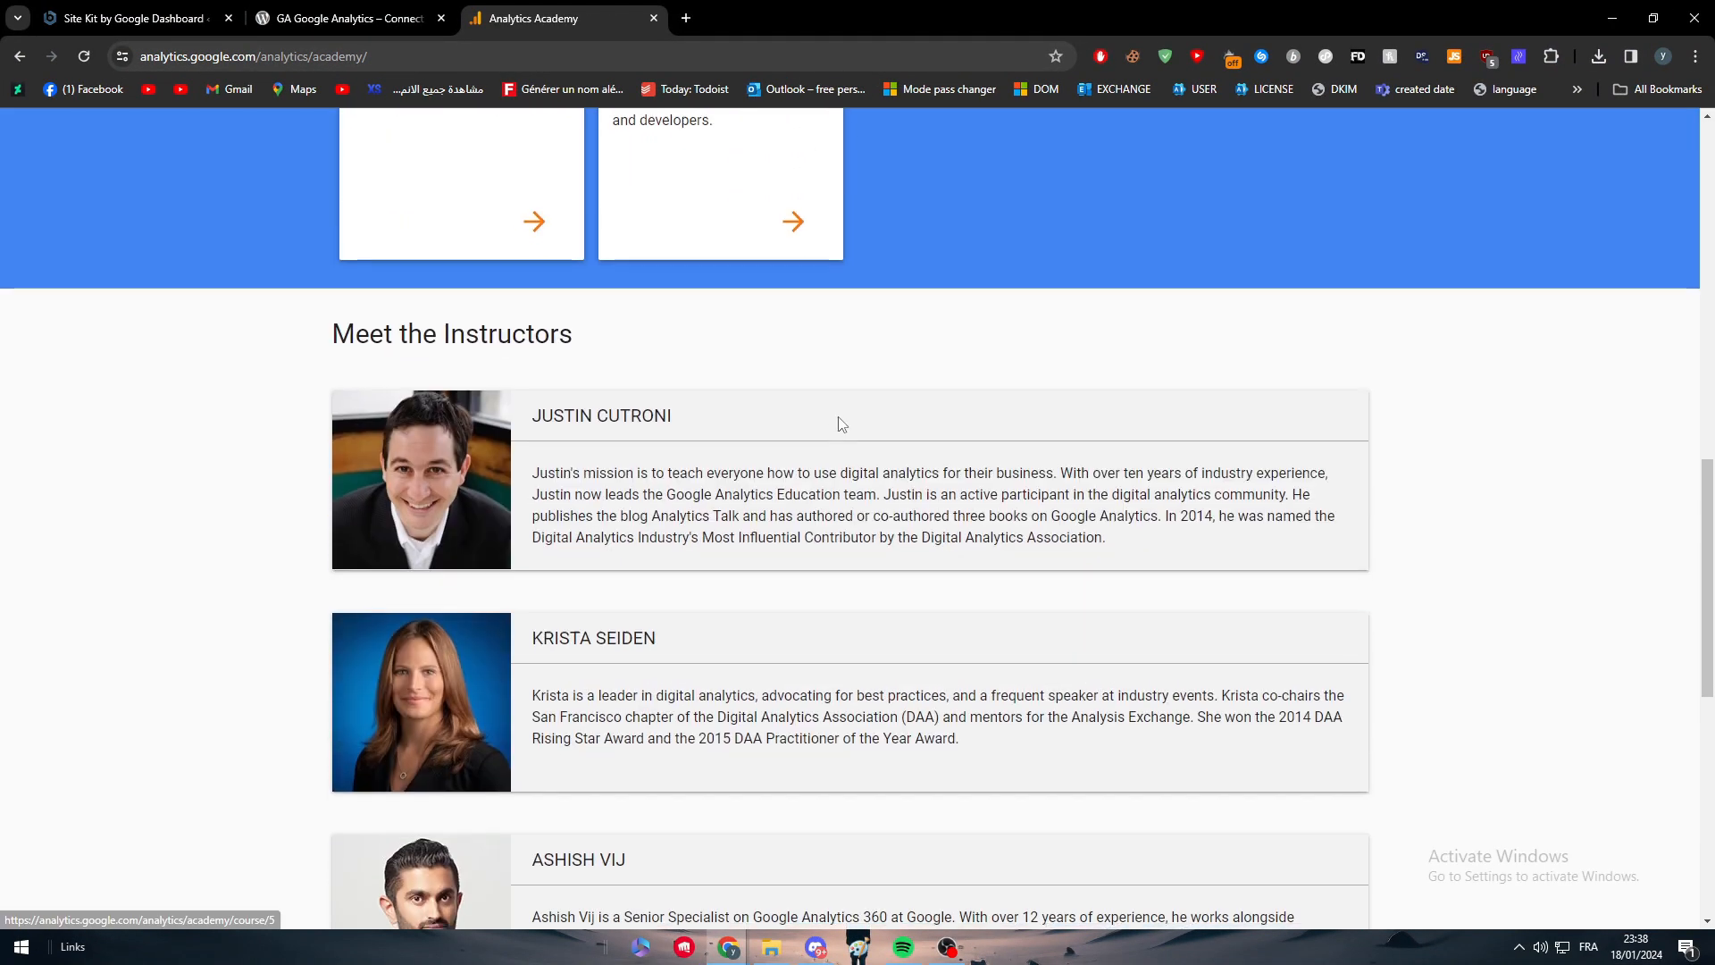
pyautogui.scroll(-7, 838, 417)
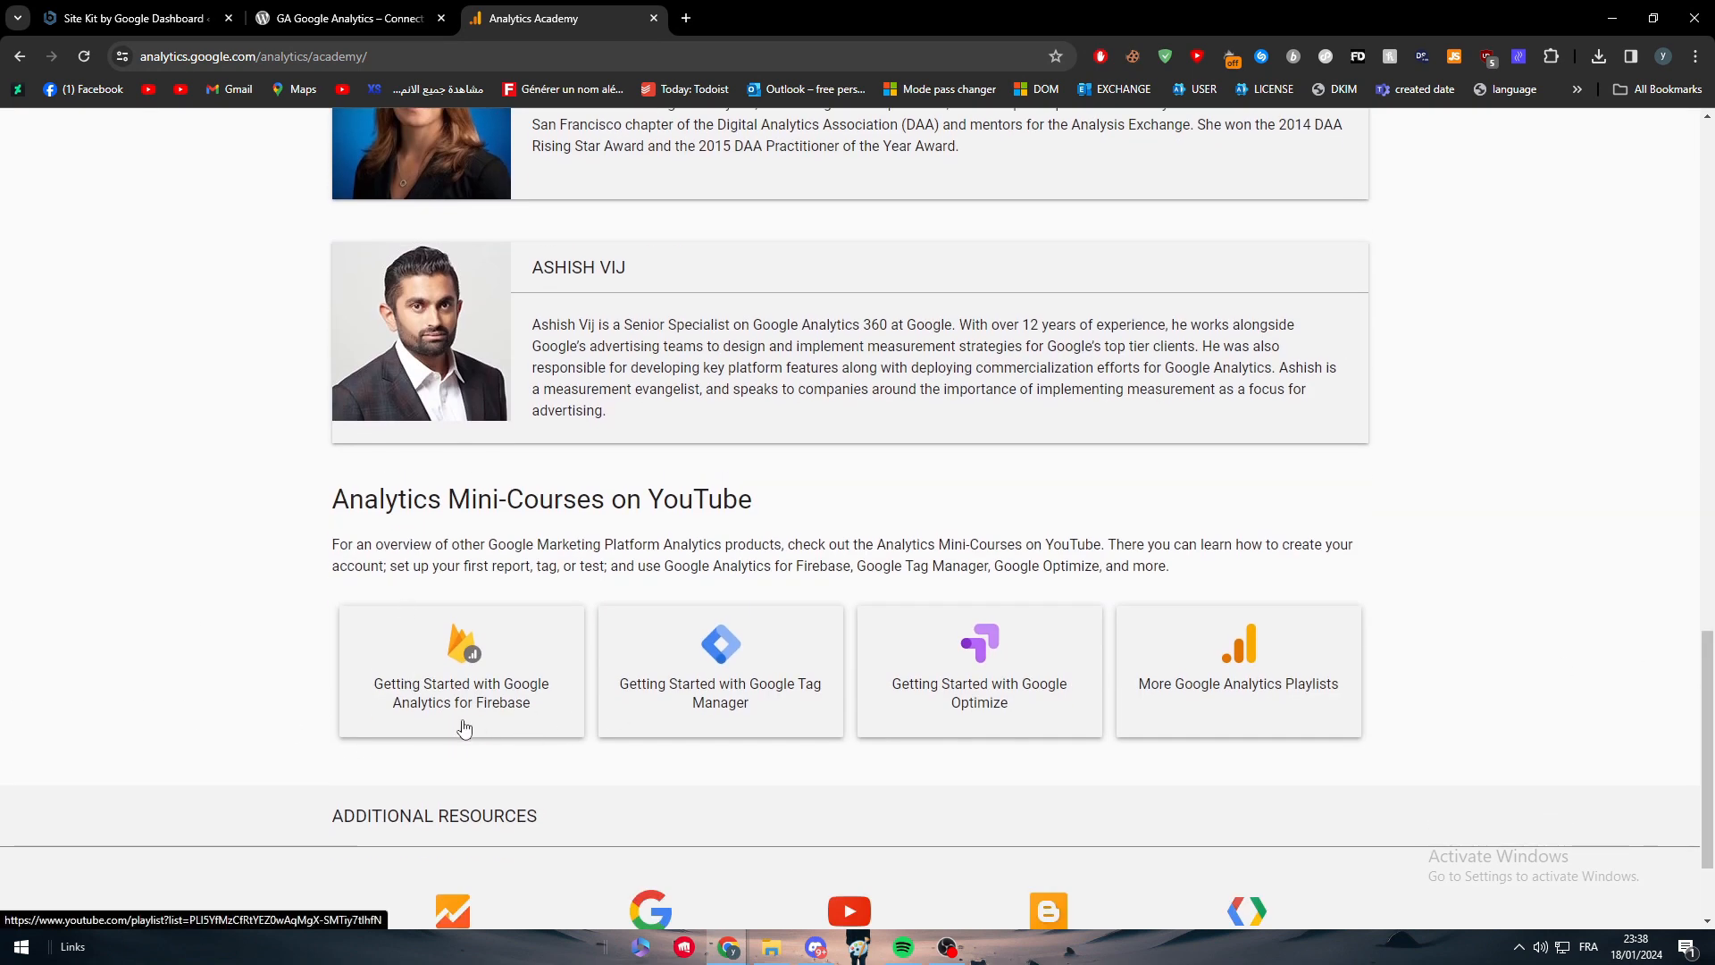
pyautogui.scroll(-3, 1345, 695)
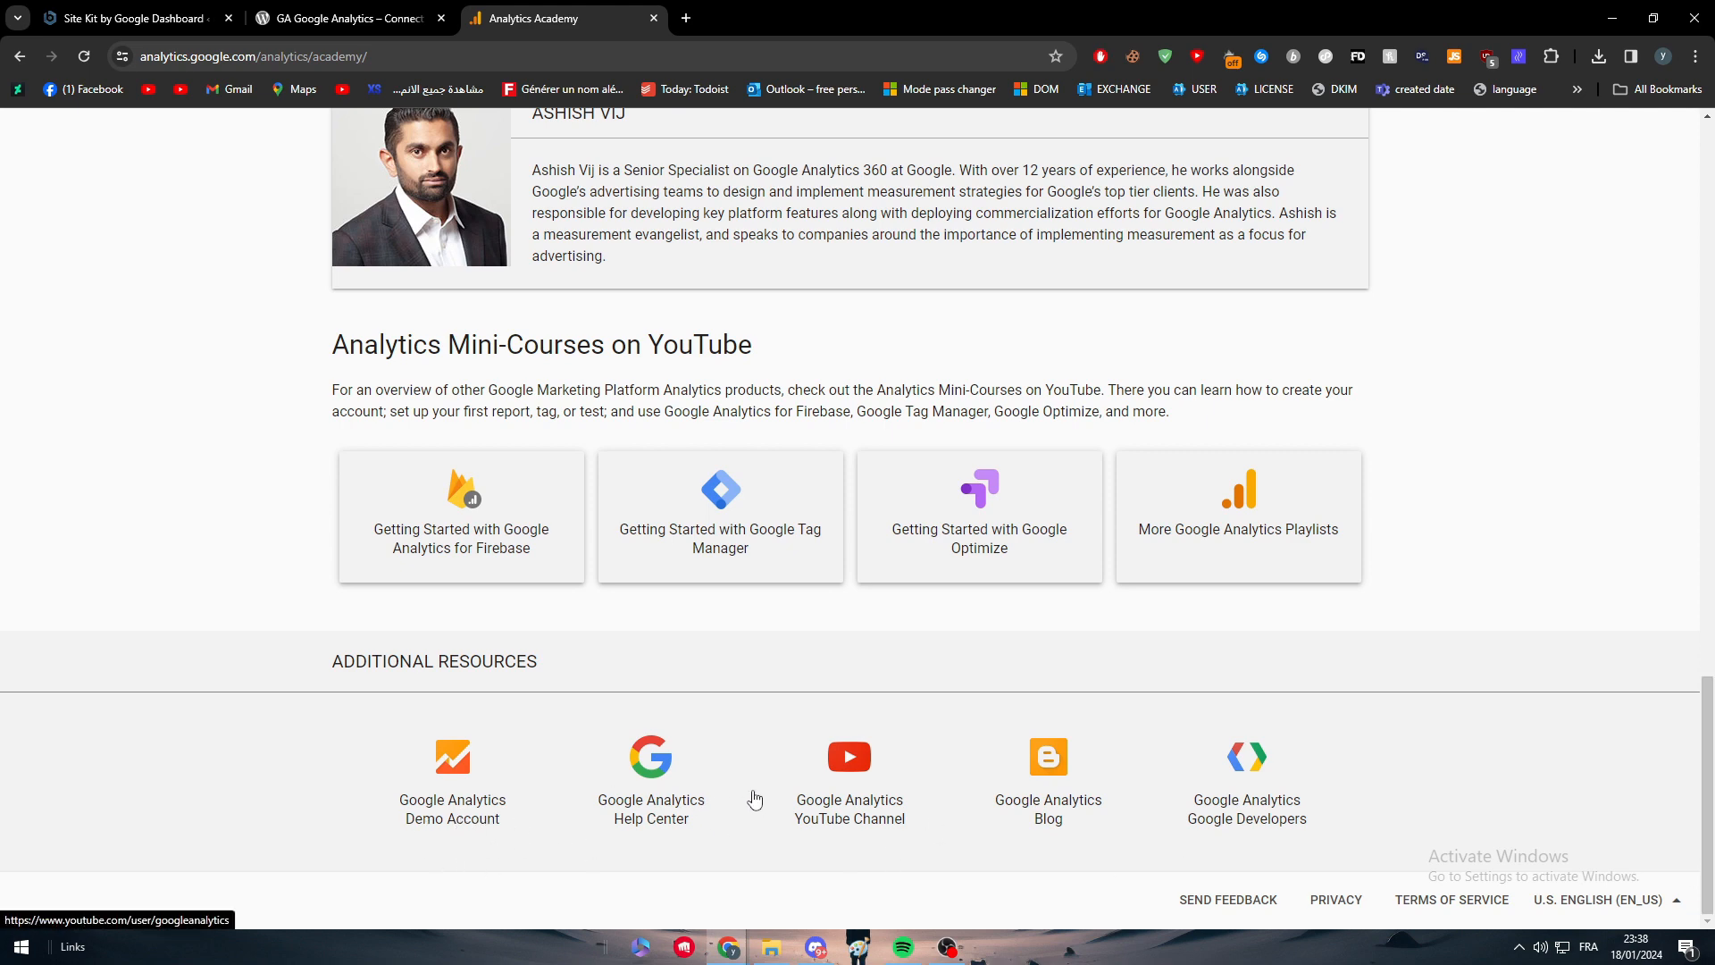
pyautogui.moveTo(1707, 795); pyautogui.dragTo(1653, 174)
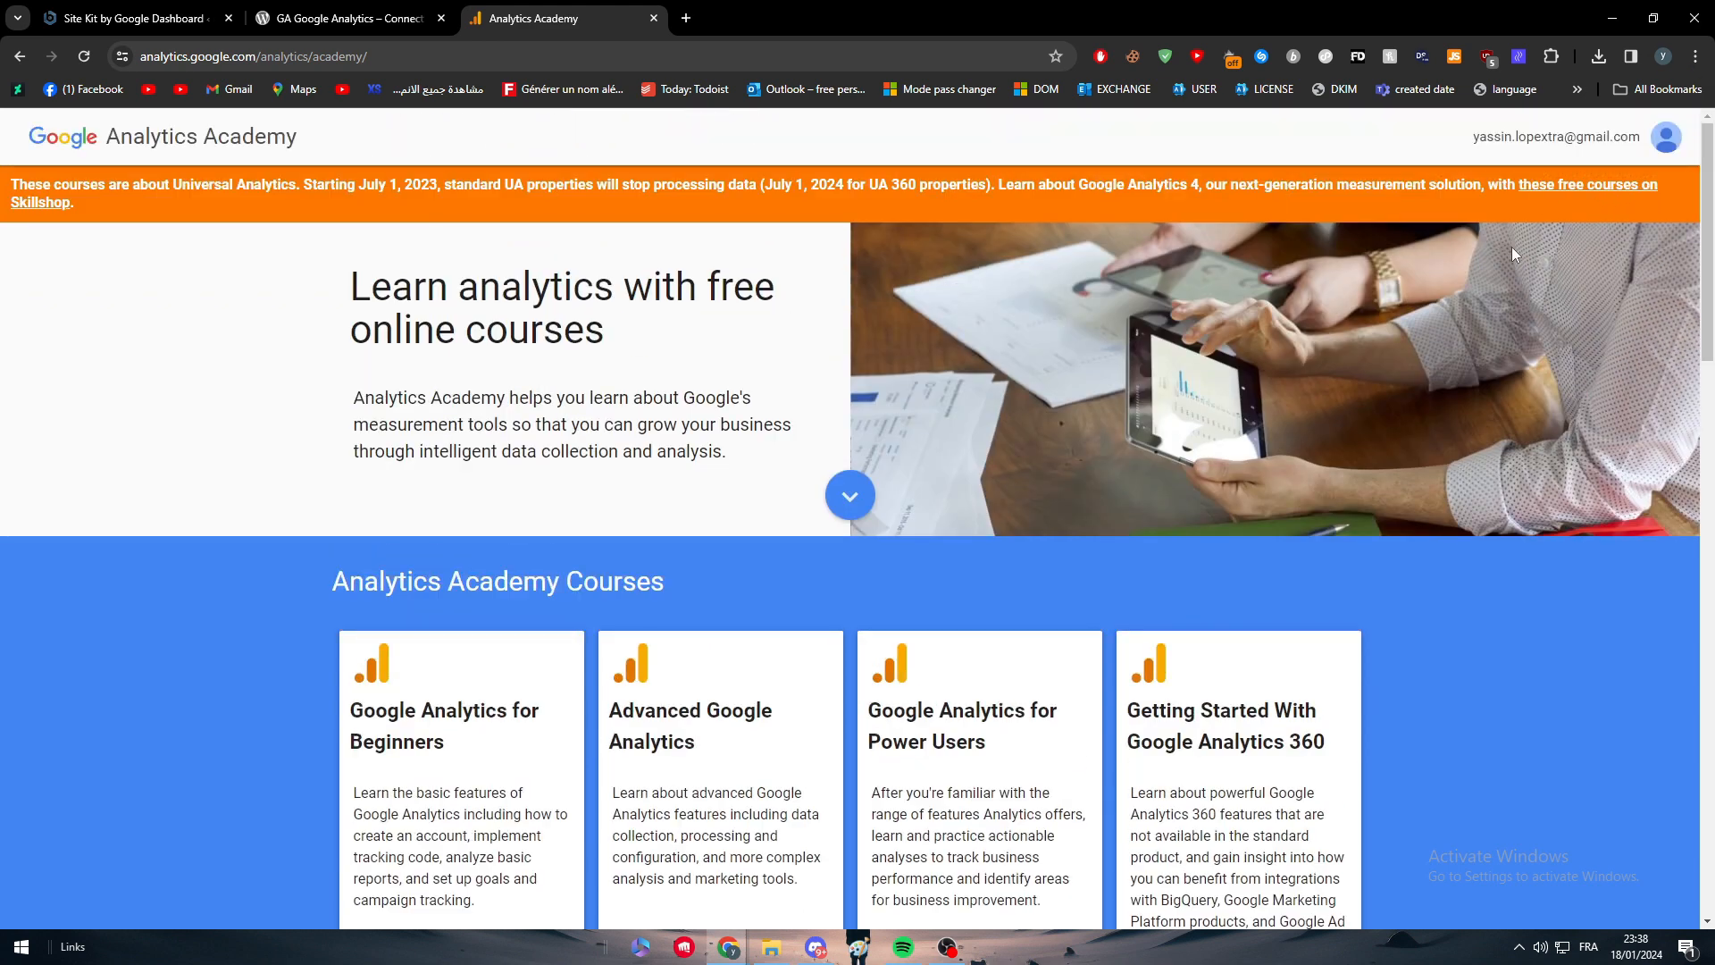
pyautogui.click(19, 56)
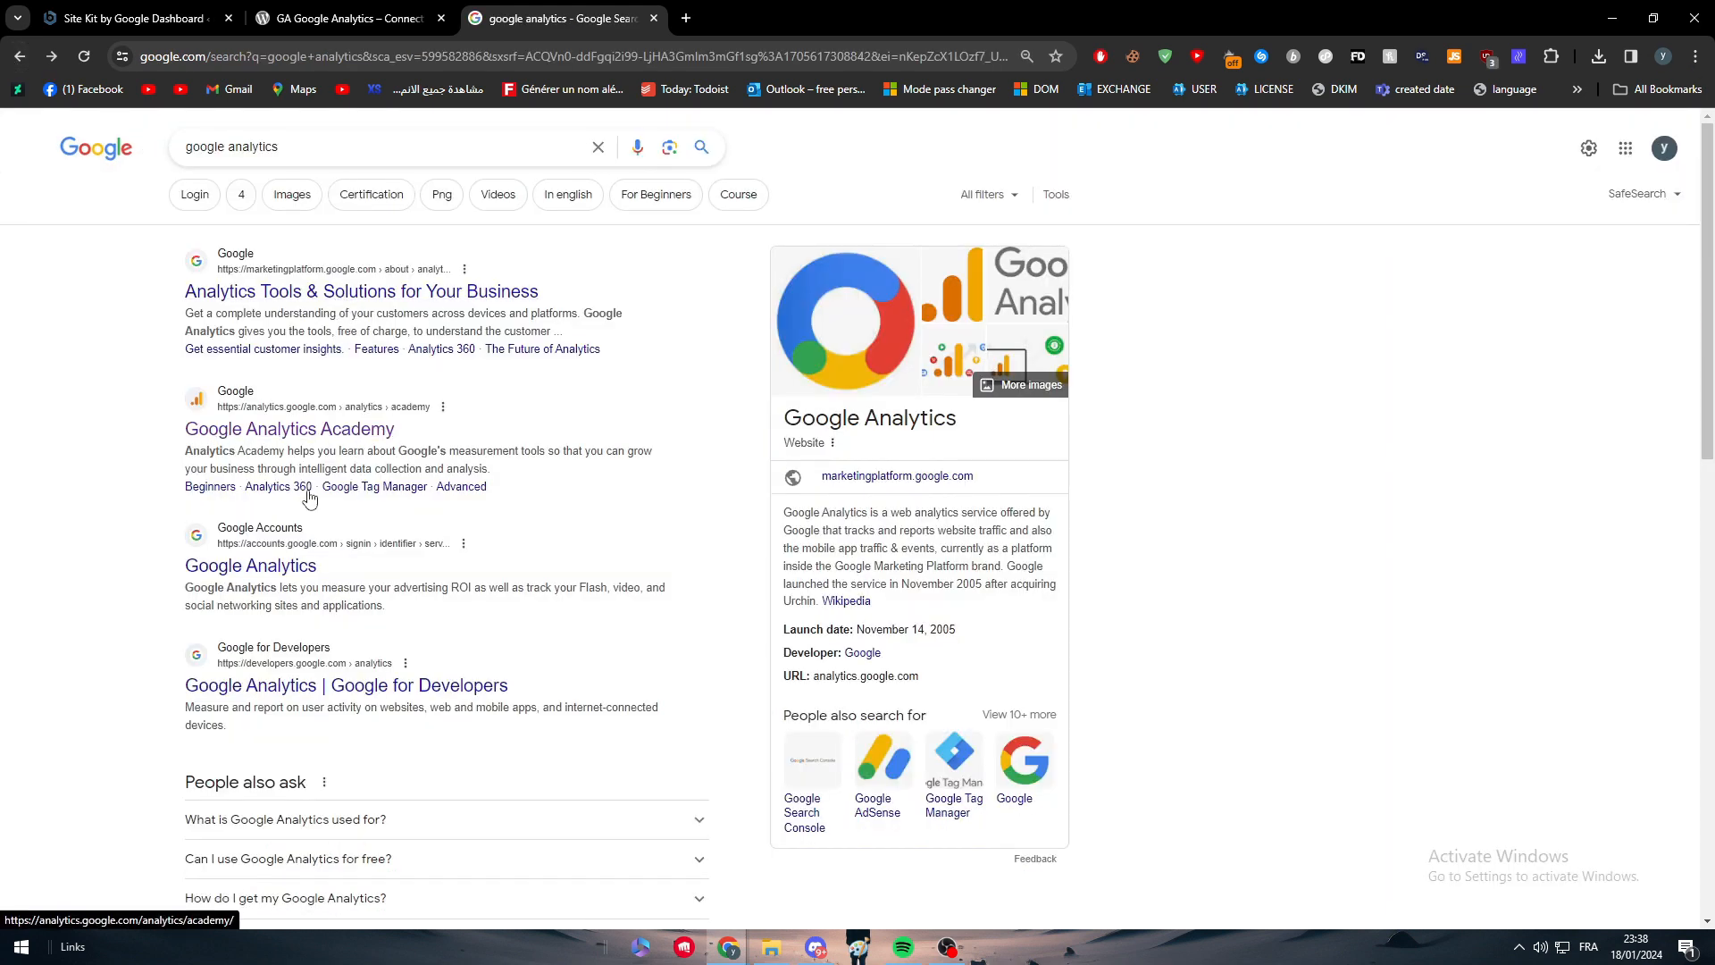
# Open the Google Analytics account result in its own browser tab and close the extra Analytics Tools & Solutions tab
pyautogui.middleClick(284, 573)
pyautogui.middleClick(259, 292)
pyautogui.hotkey('ctrl', 'Tab')
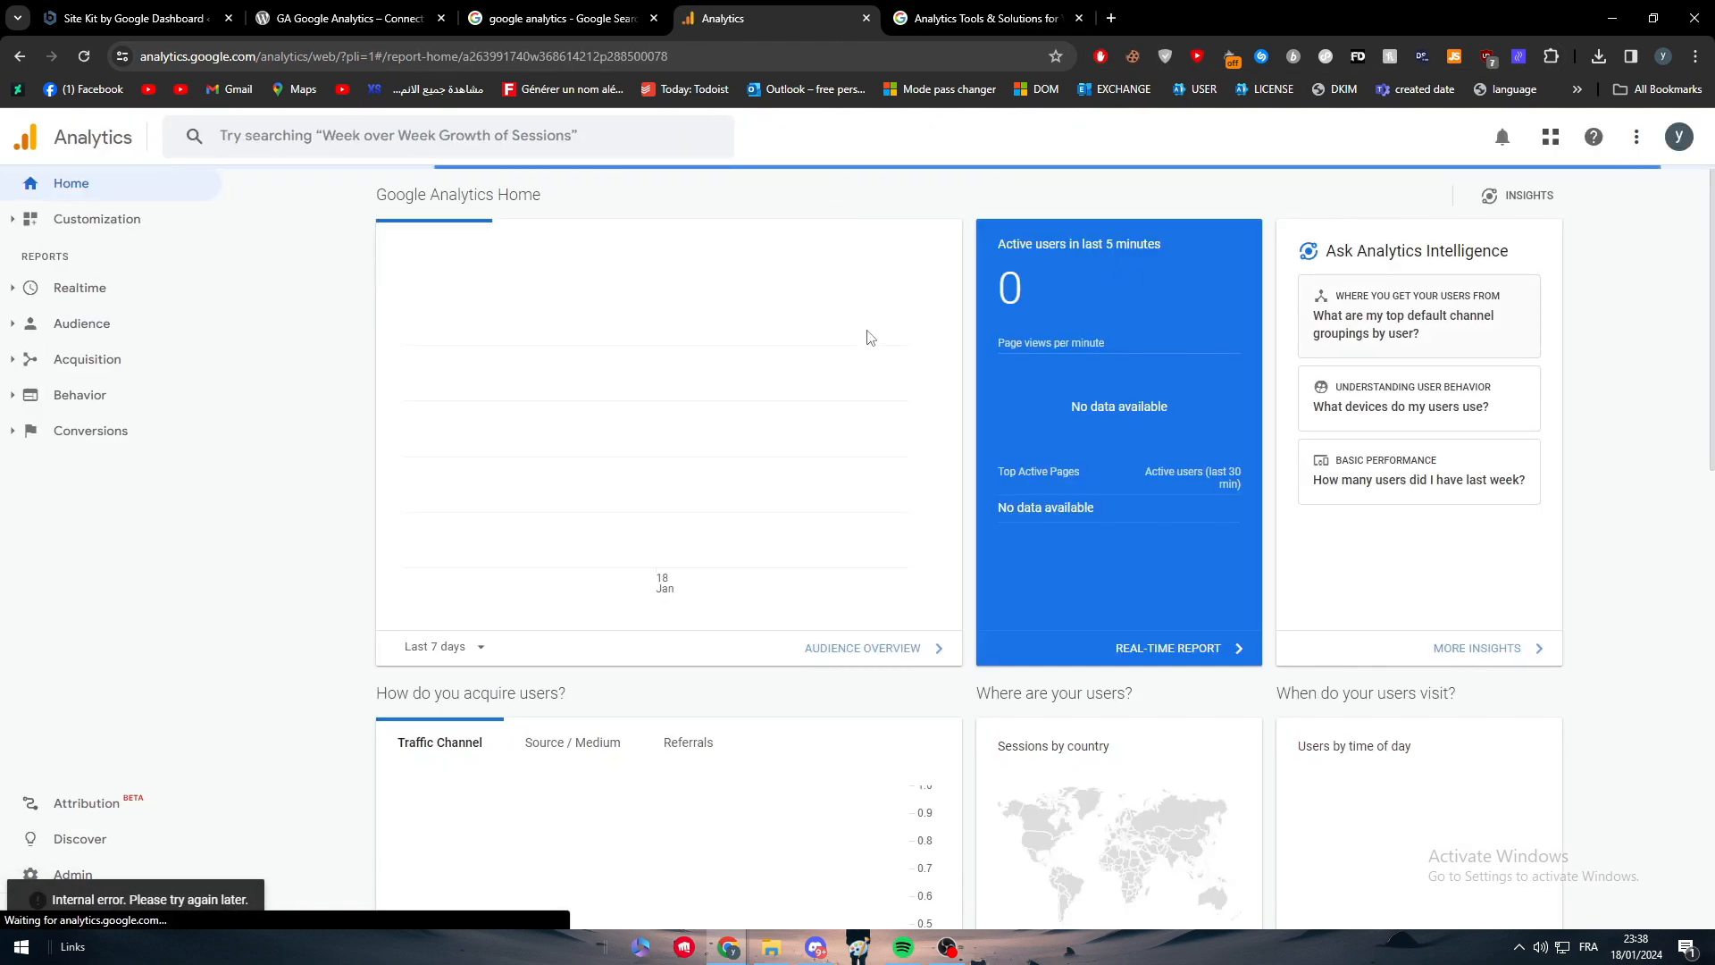
pyautogui.click(1077, 18)
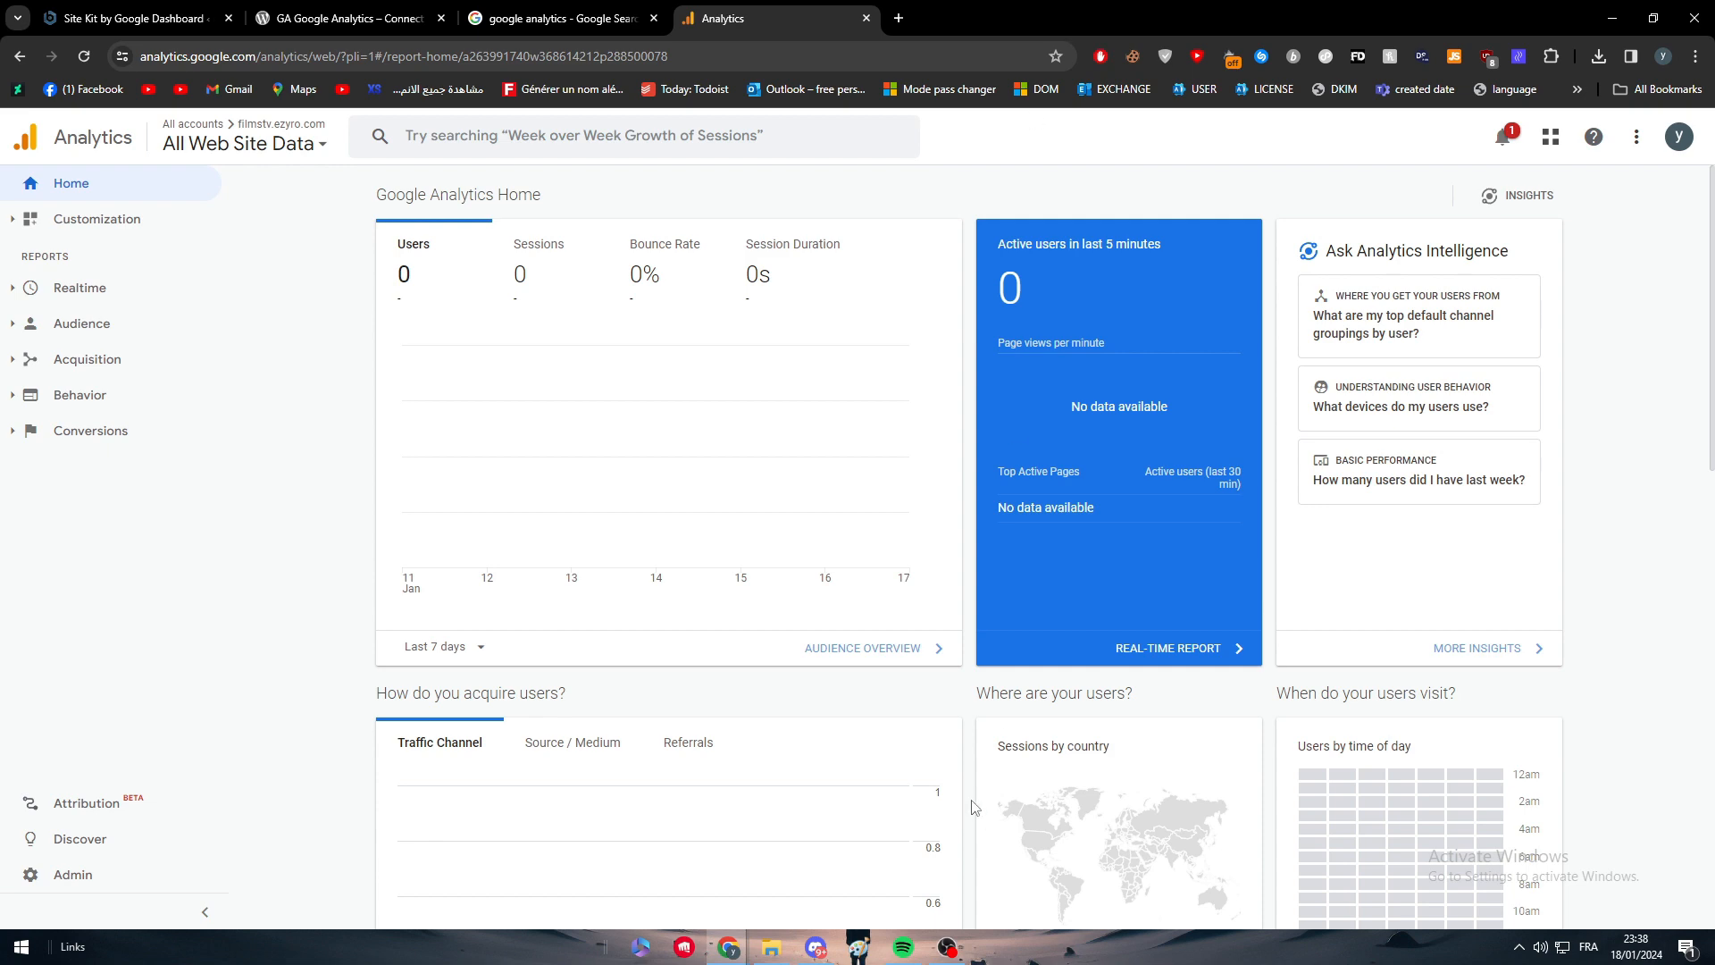
# Look through the report cards on the Google Analytics Home page, from the users overview down to user retention
pyautogui.scroll(-8, 503, 696)
pyautogui.scroll(-5, 503, 697)
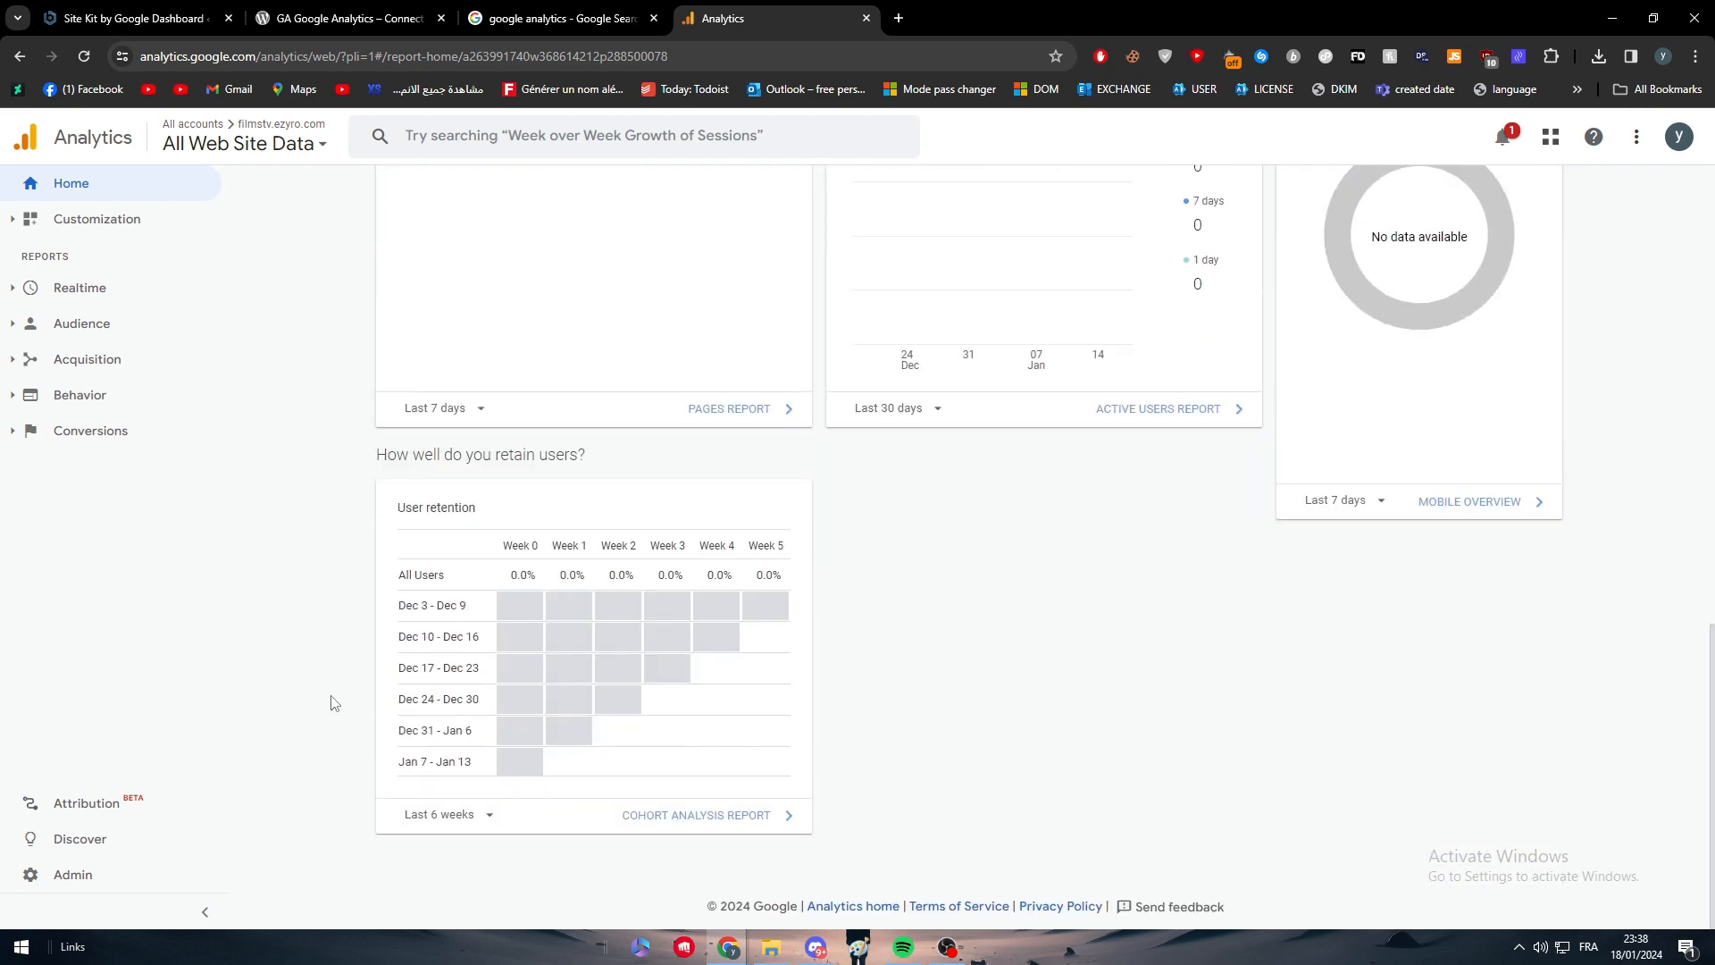
pyautogui.scroll(13, 901, 644)
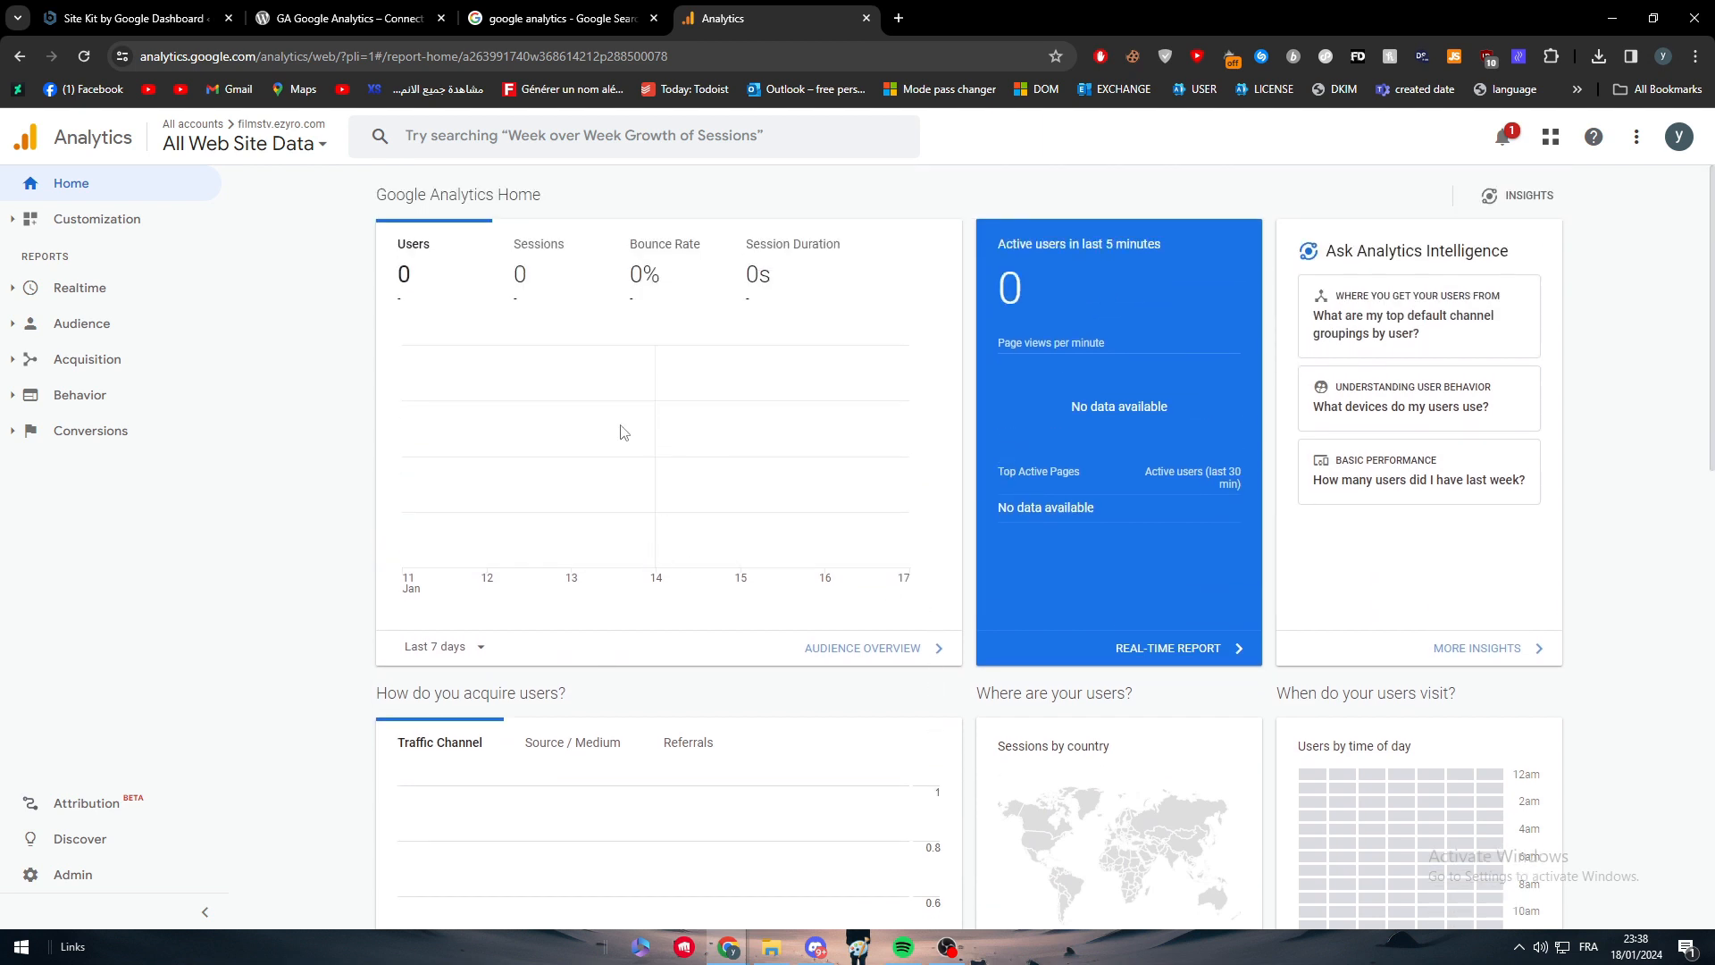
pyautogui.scroll(-3, 1226, 766)
pyautogui.scroll(1, 1259, 715)
pyautogui.scroll(-1, 831, 638)
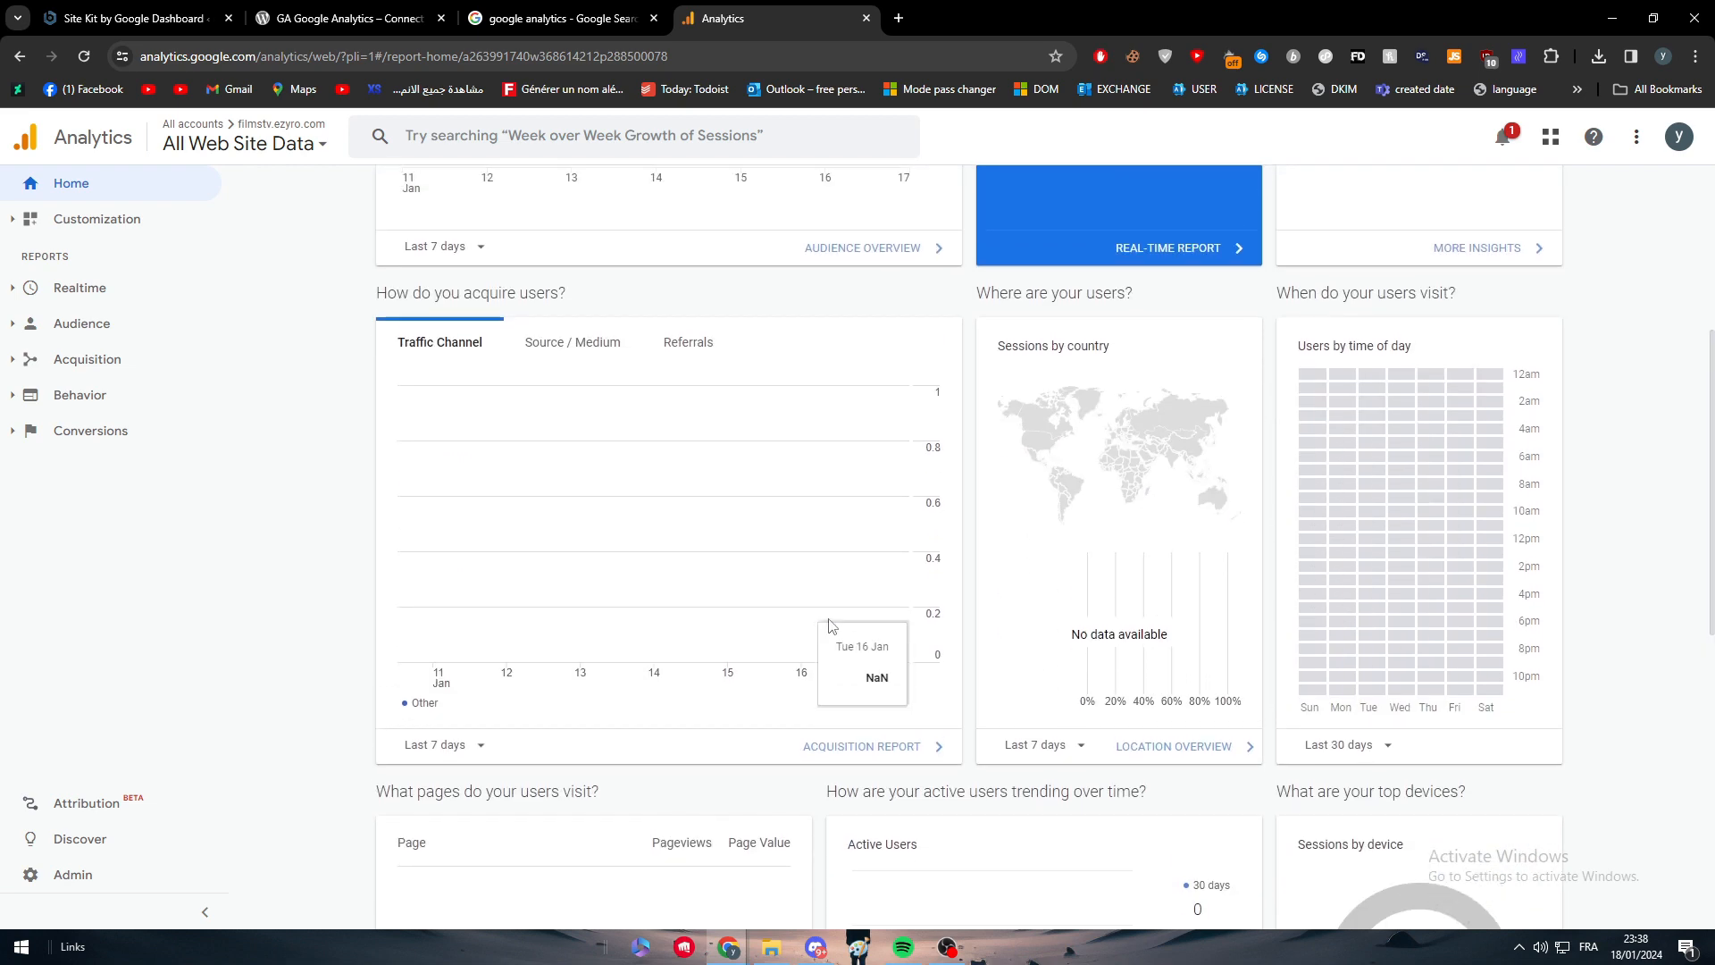
pyautogui.scroll(4, 610, 561)
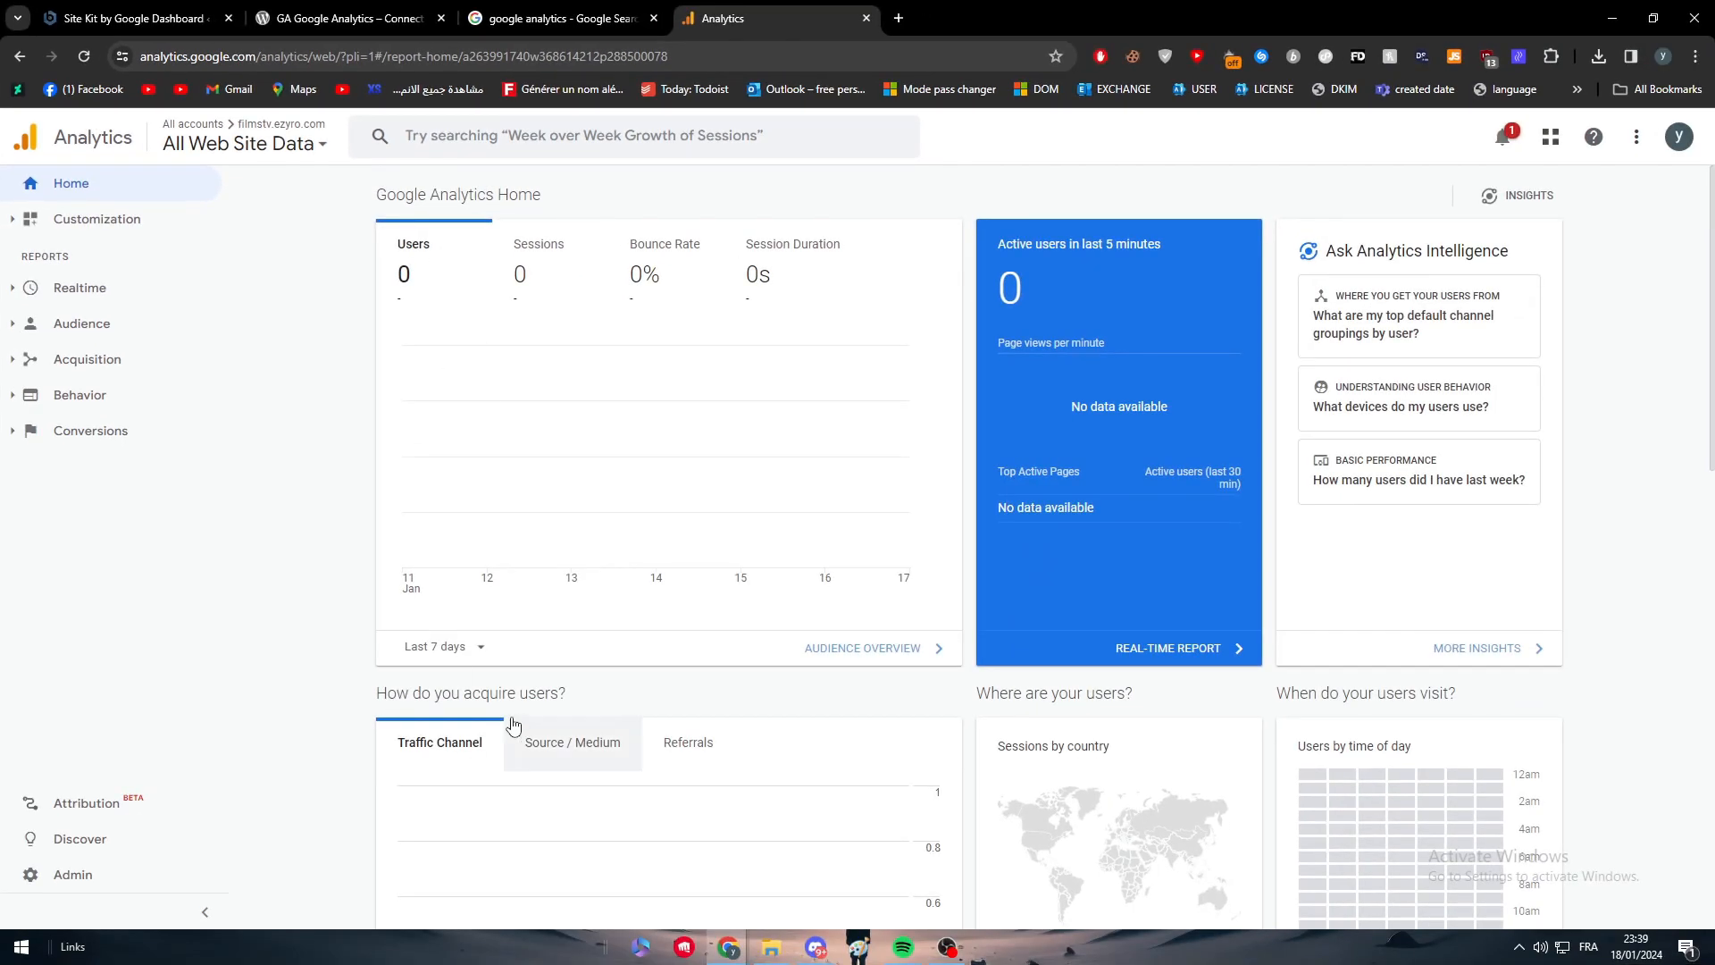
# Check the date range options of the users card on Analytics Home without changing the range
pyautogui.click(450, 648)
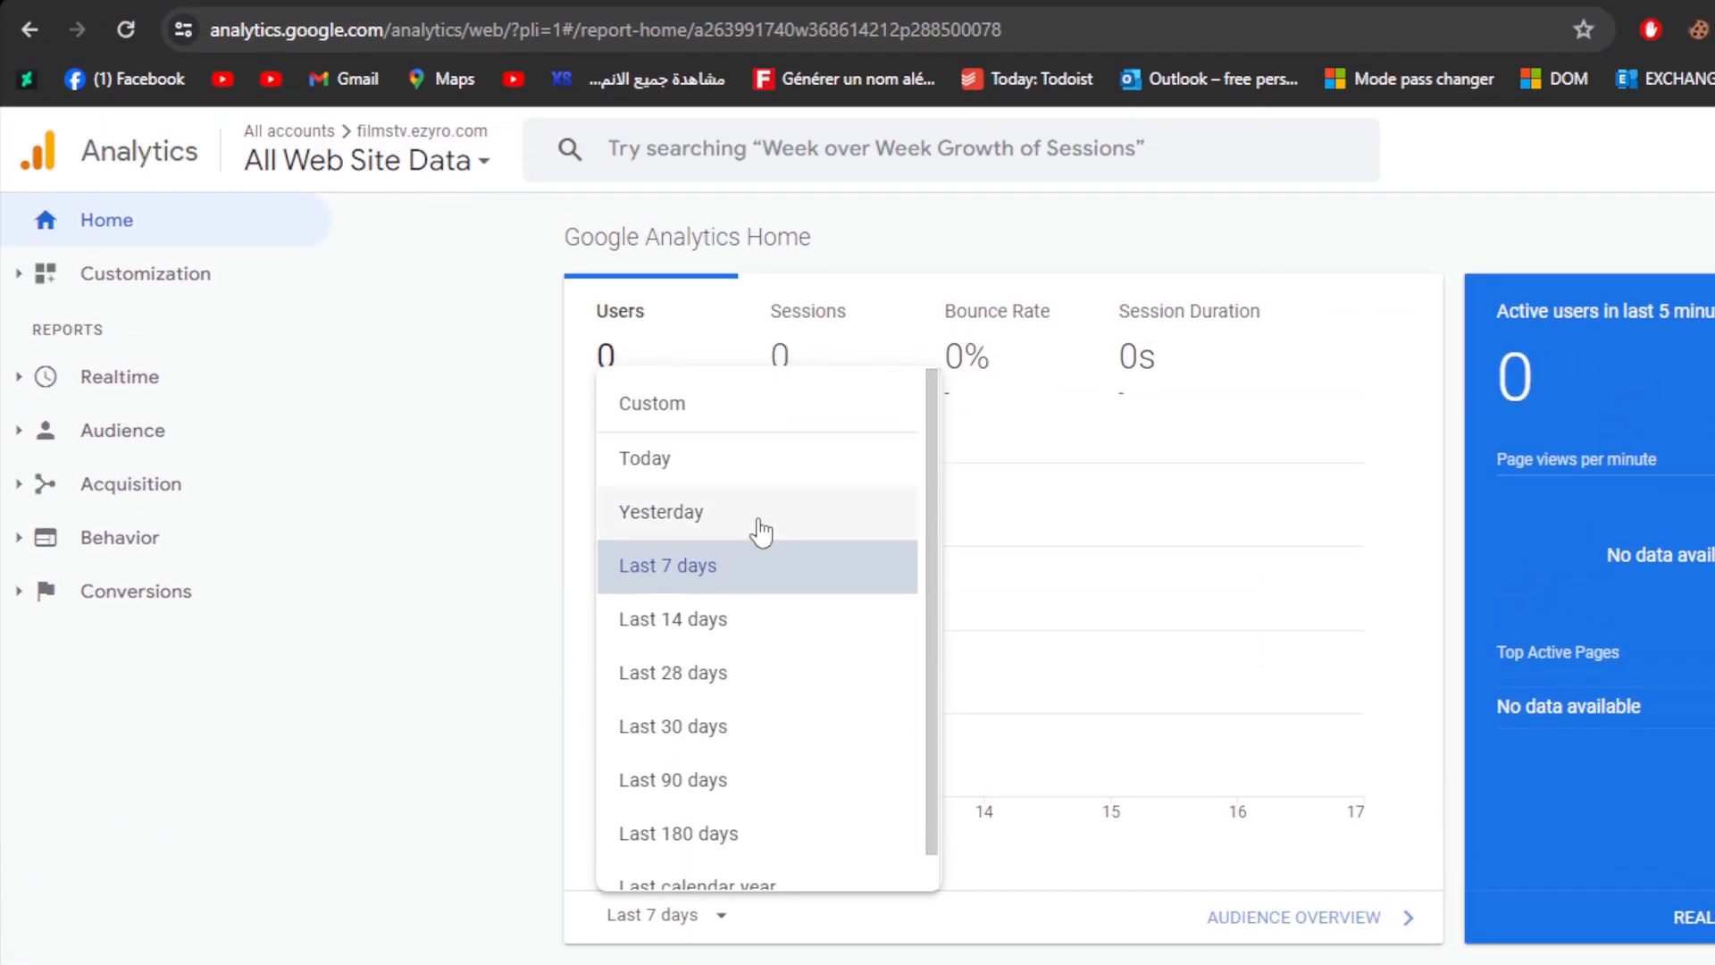
pyautogui.scroll(-1, 749, 643)
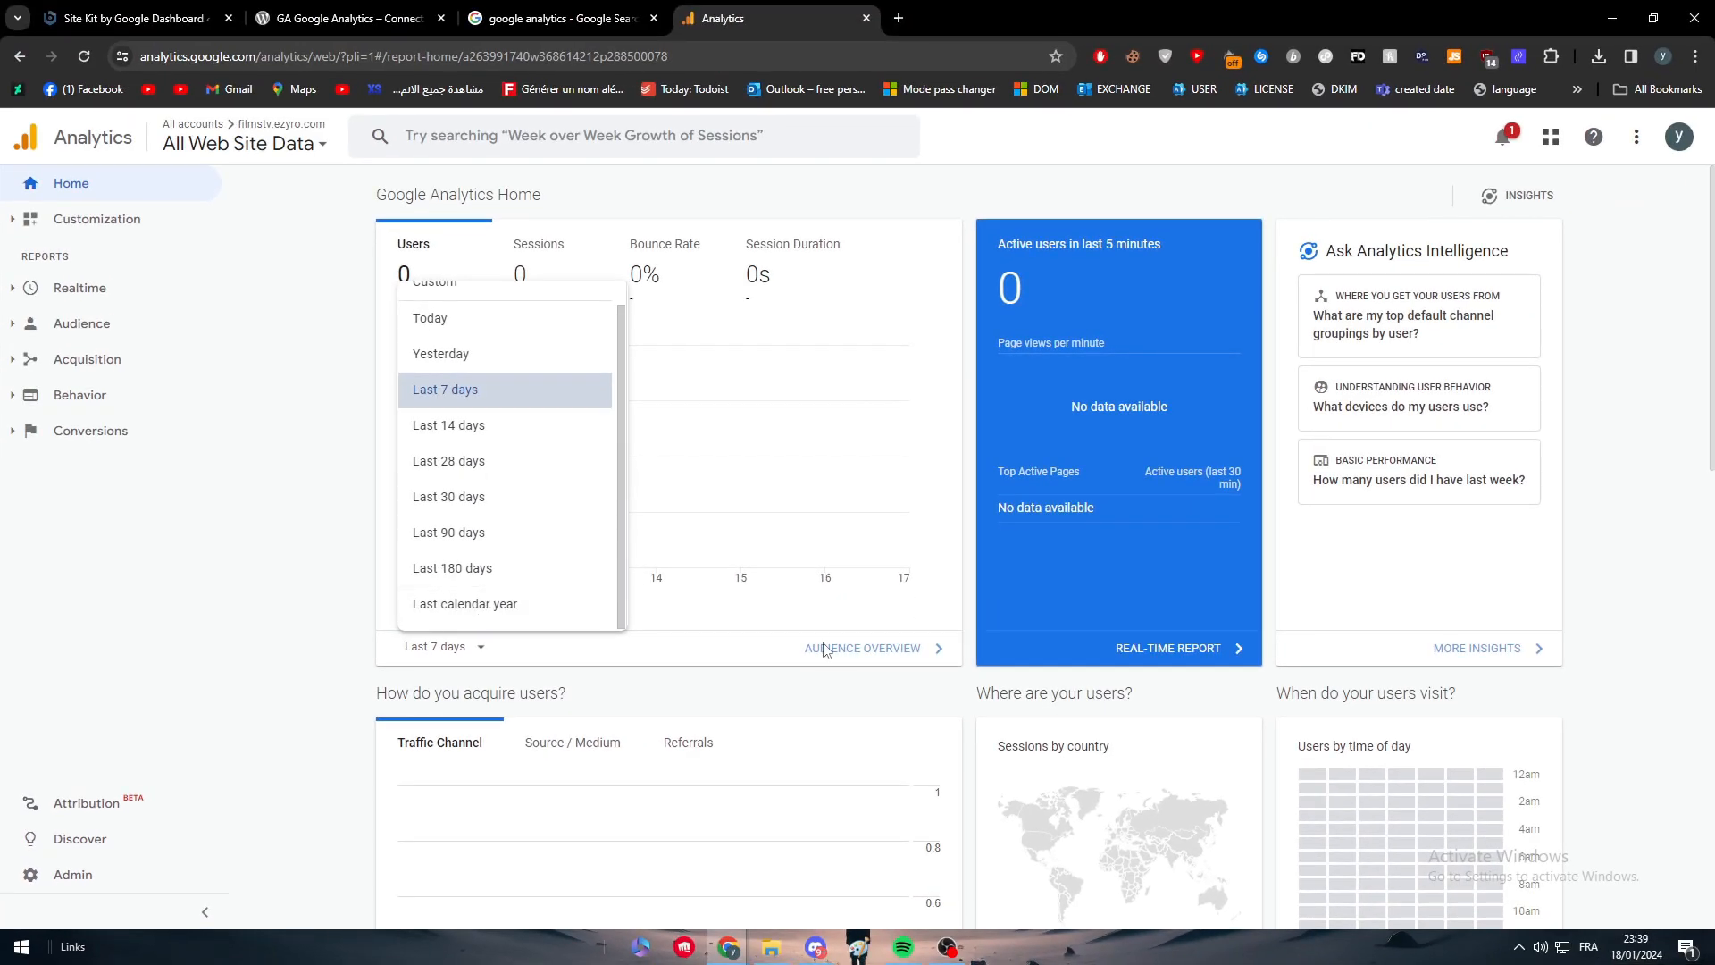
pyautogui.click(1271, 563)
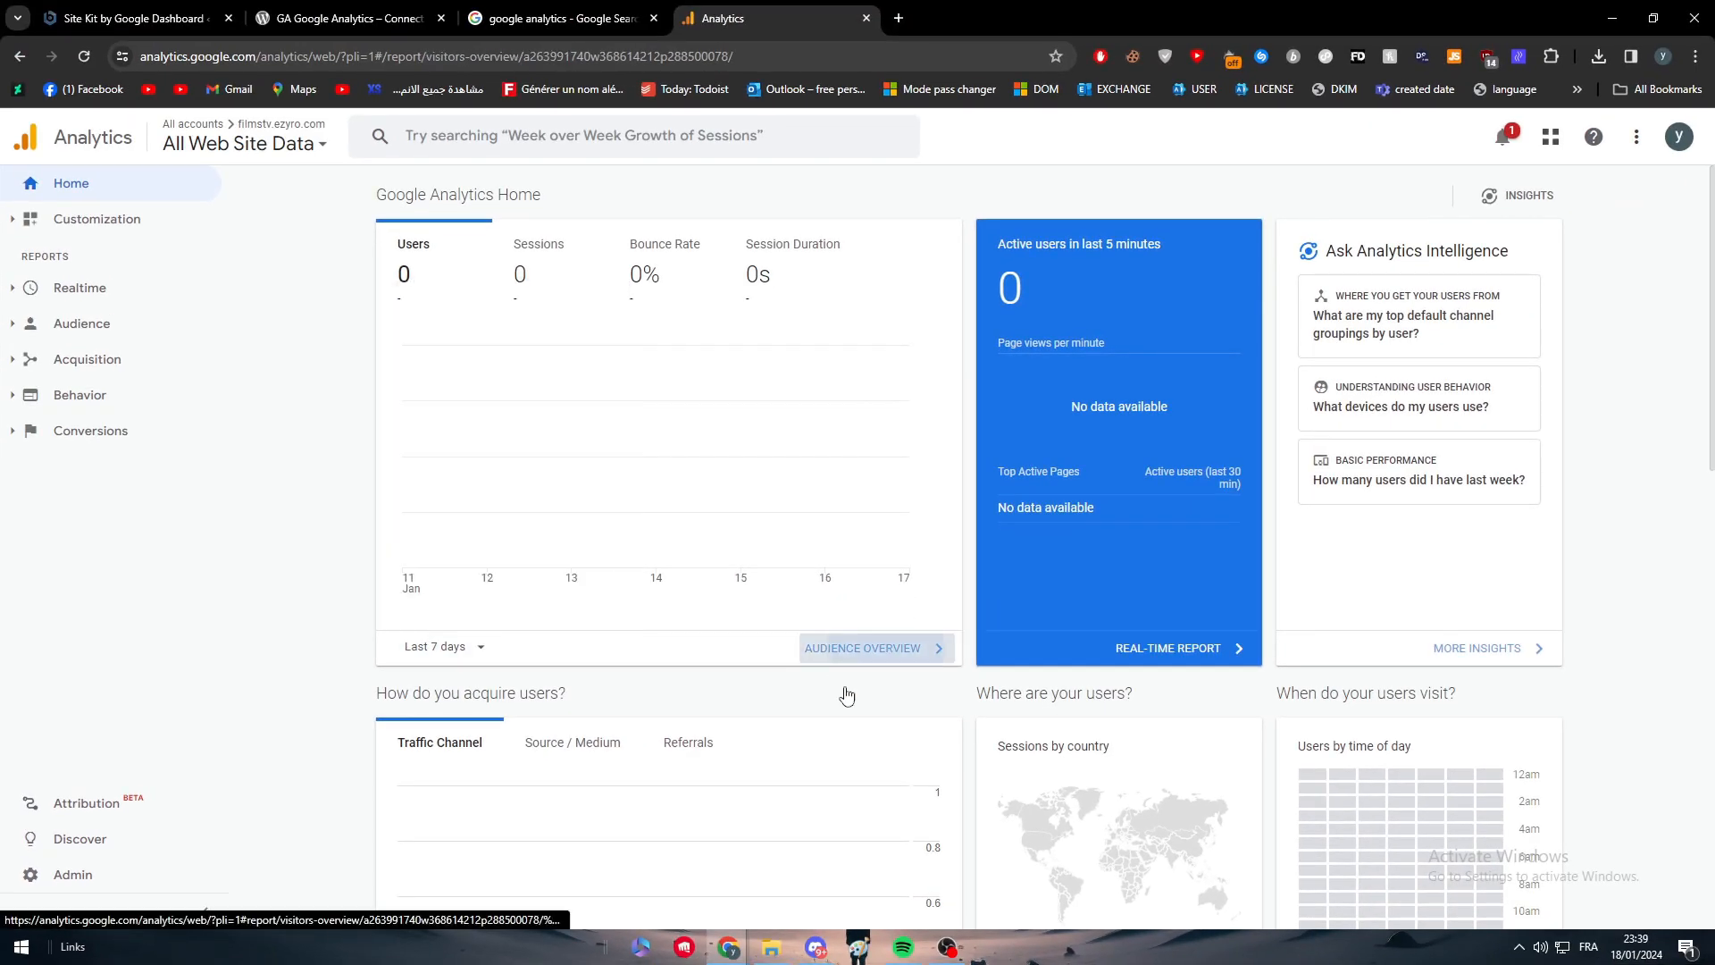
# Open the Audience Overview report and examine its user metrics, demographics, system and mobile sections, and the list of audience reports
pyautogui.click(862, 661)
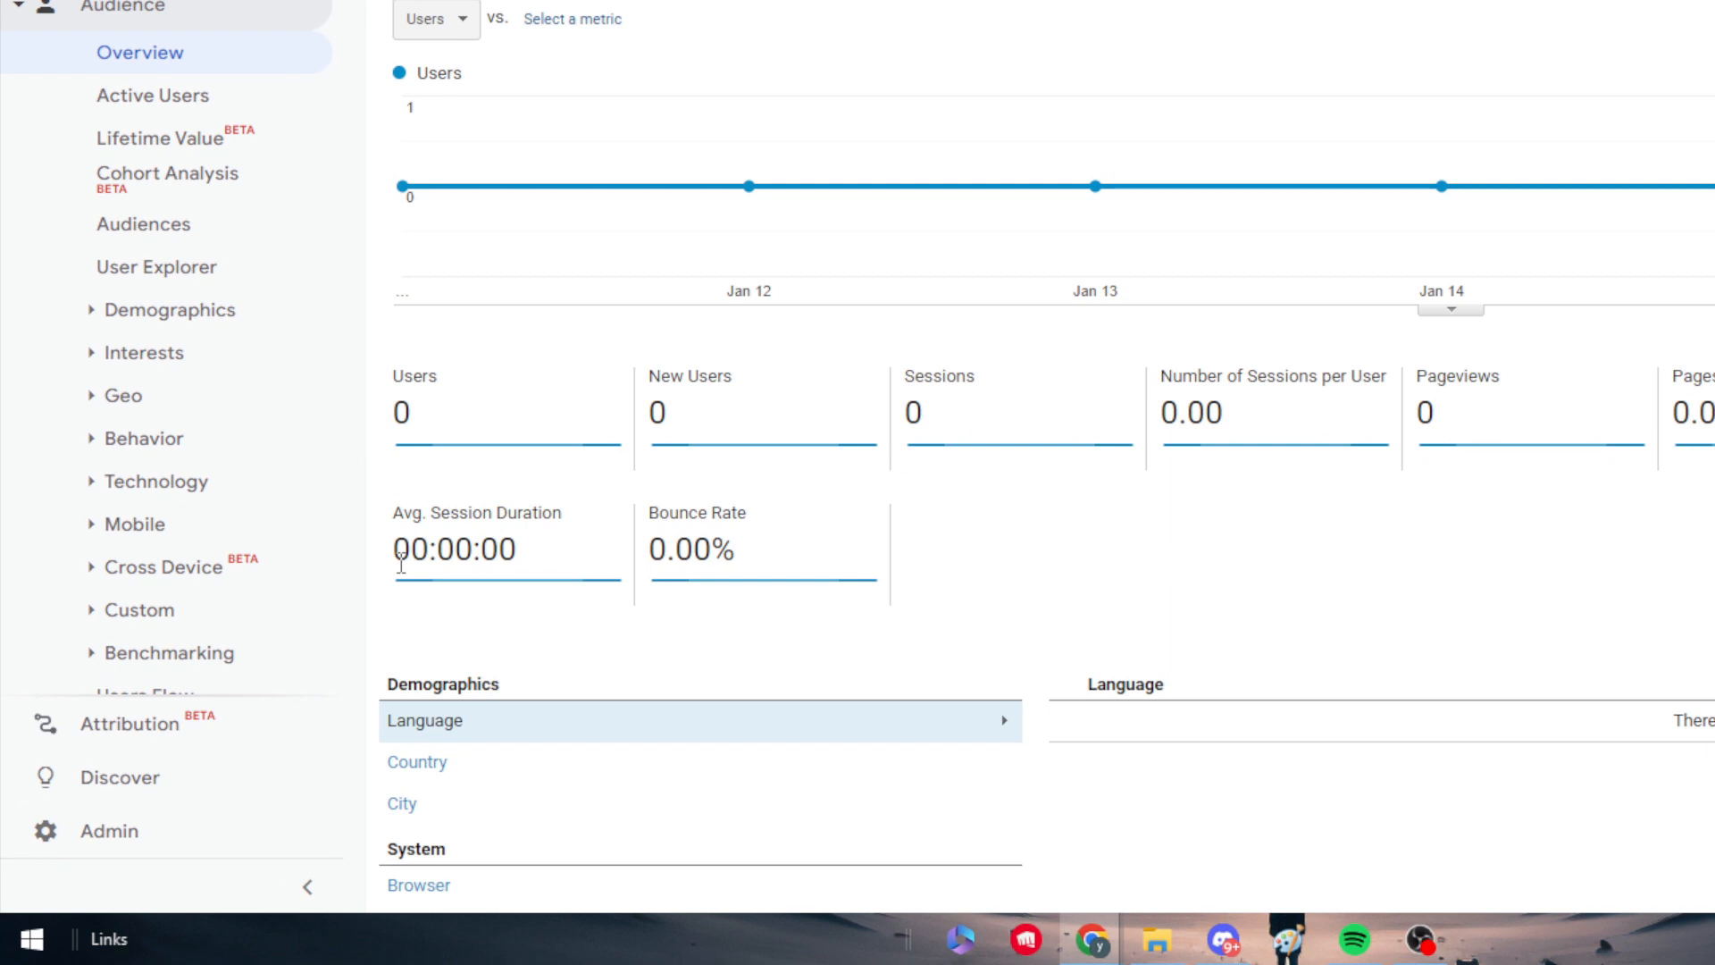
pyautogui.scroll(-2, 751, 608)
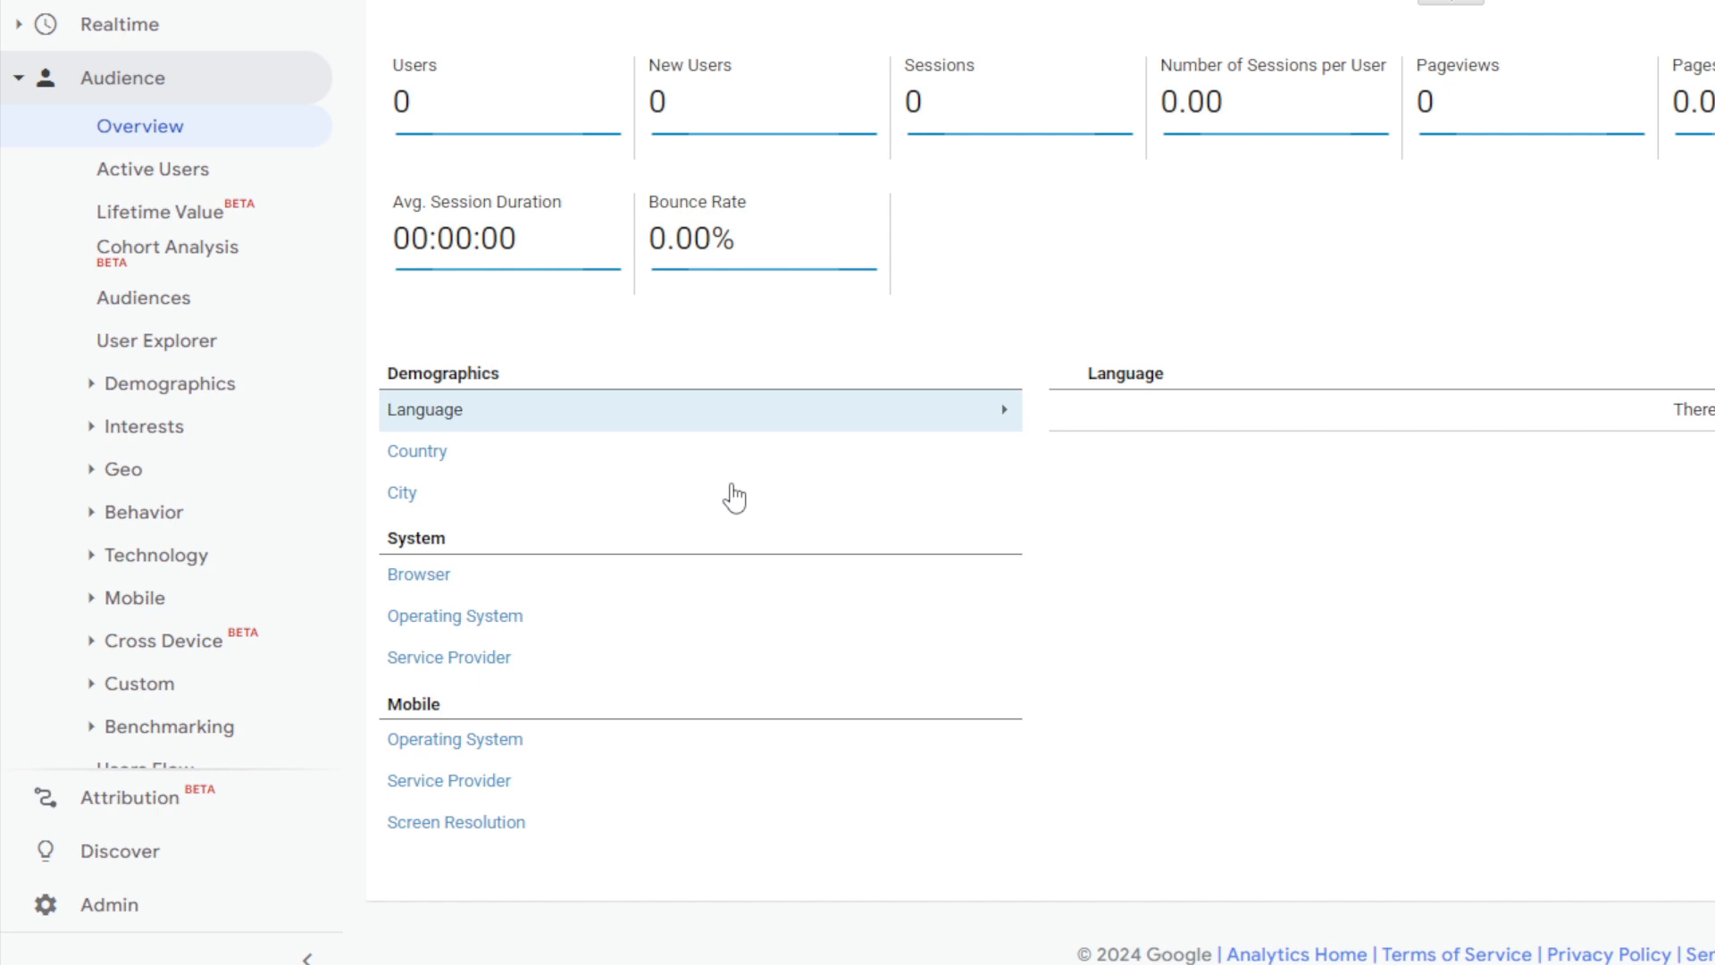
pyautogui.scroll(-2, 134, 393)
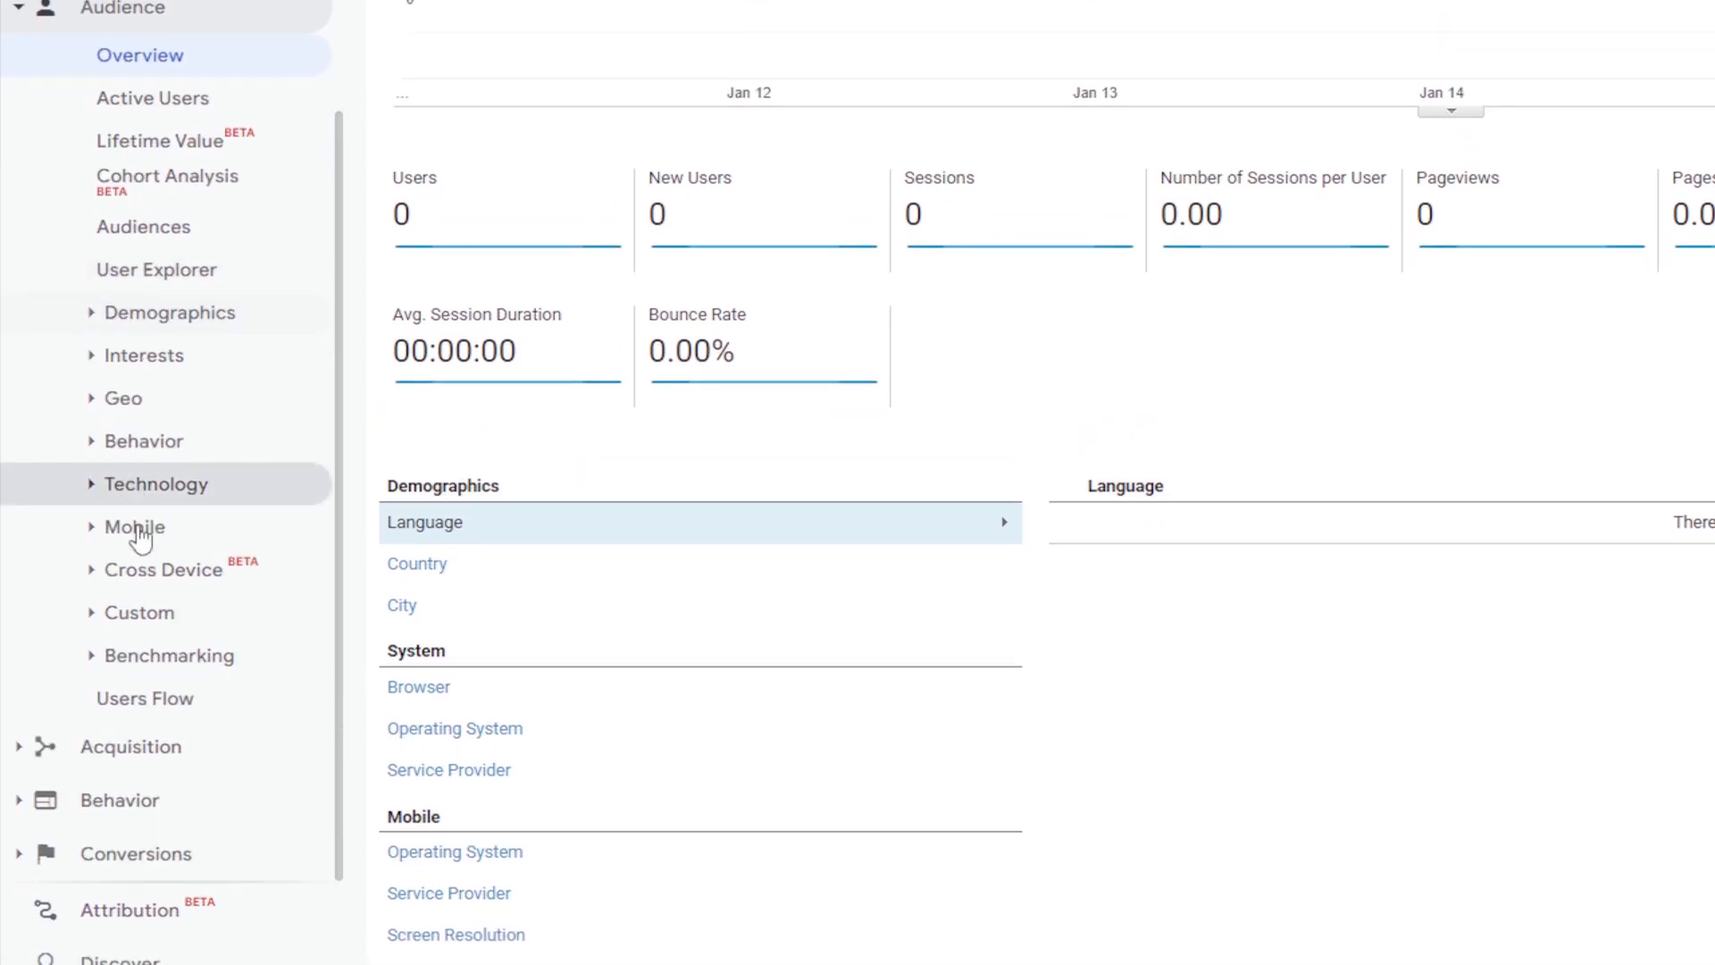
pyautogui.scroll(2, 150, 491)
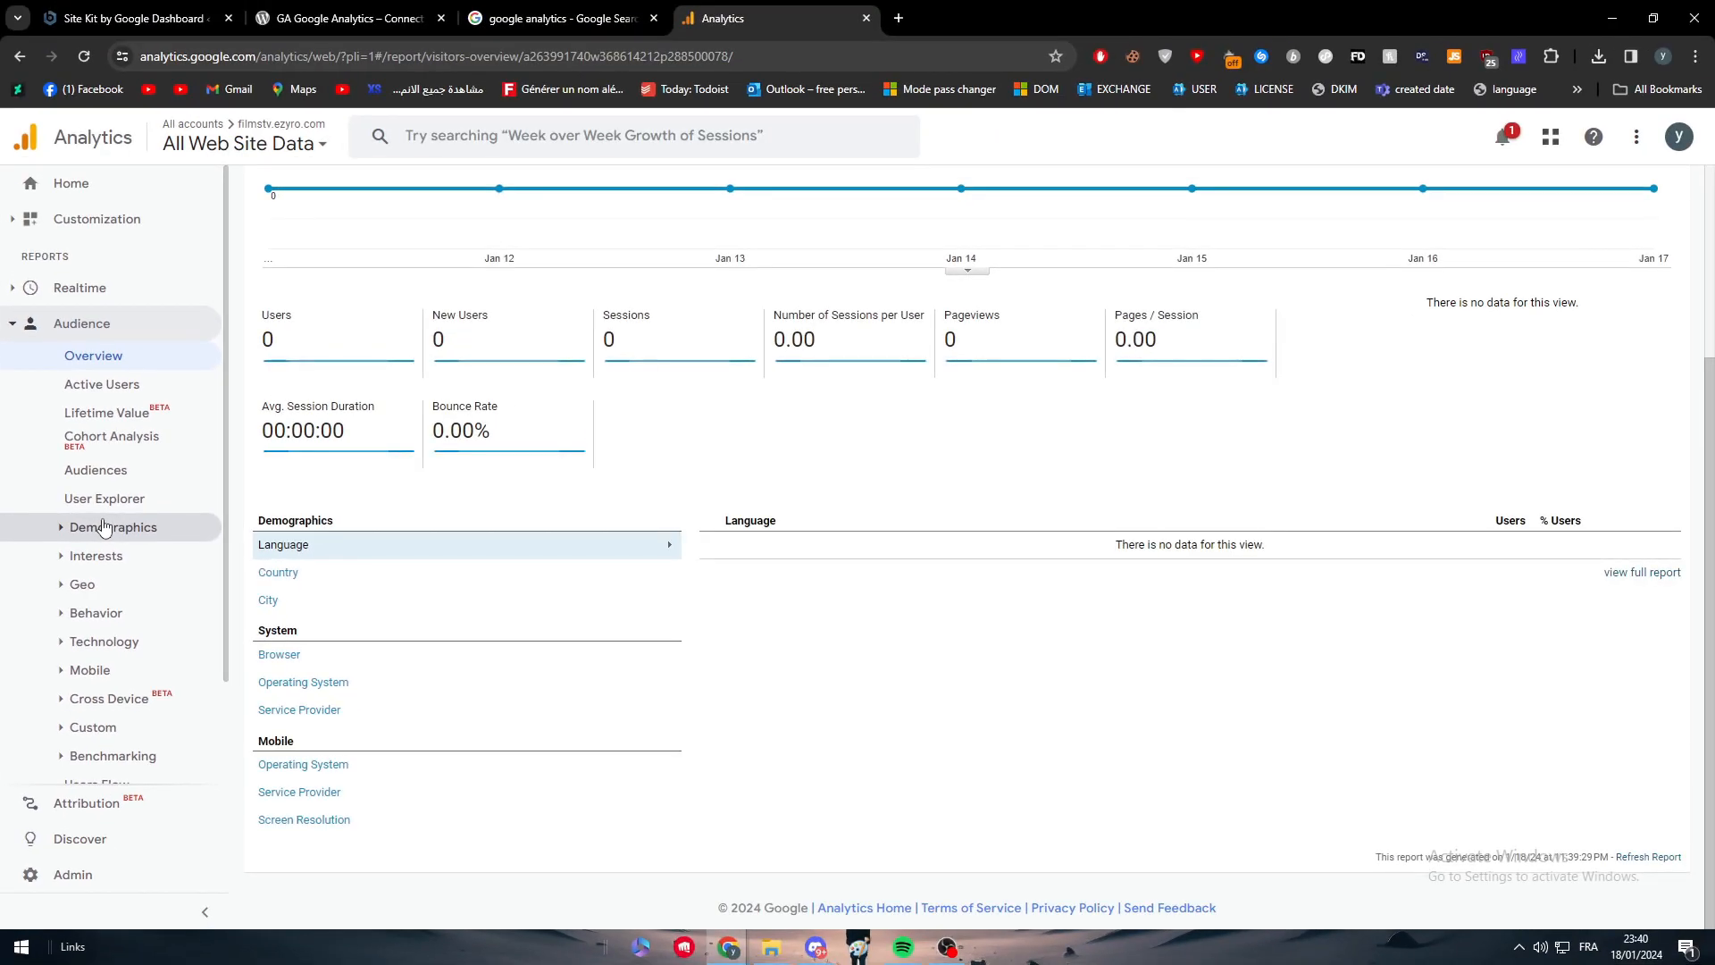
pyautogui.scroll(3, 804, 465)
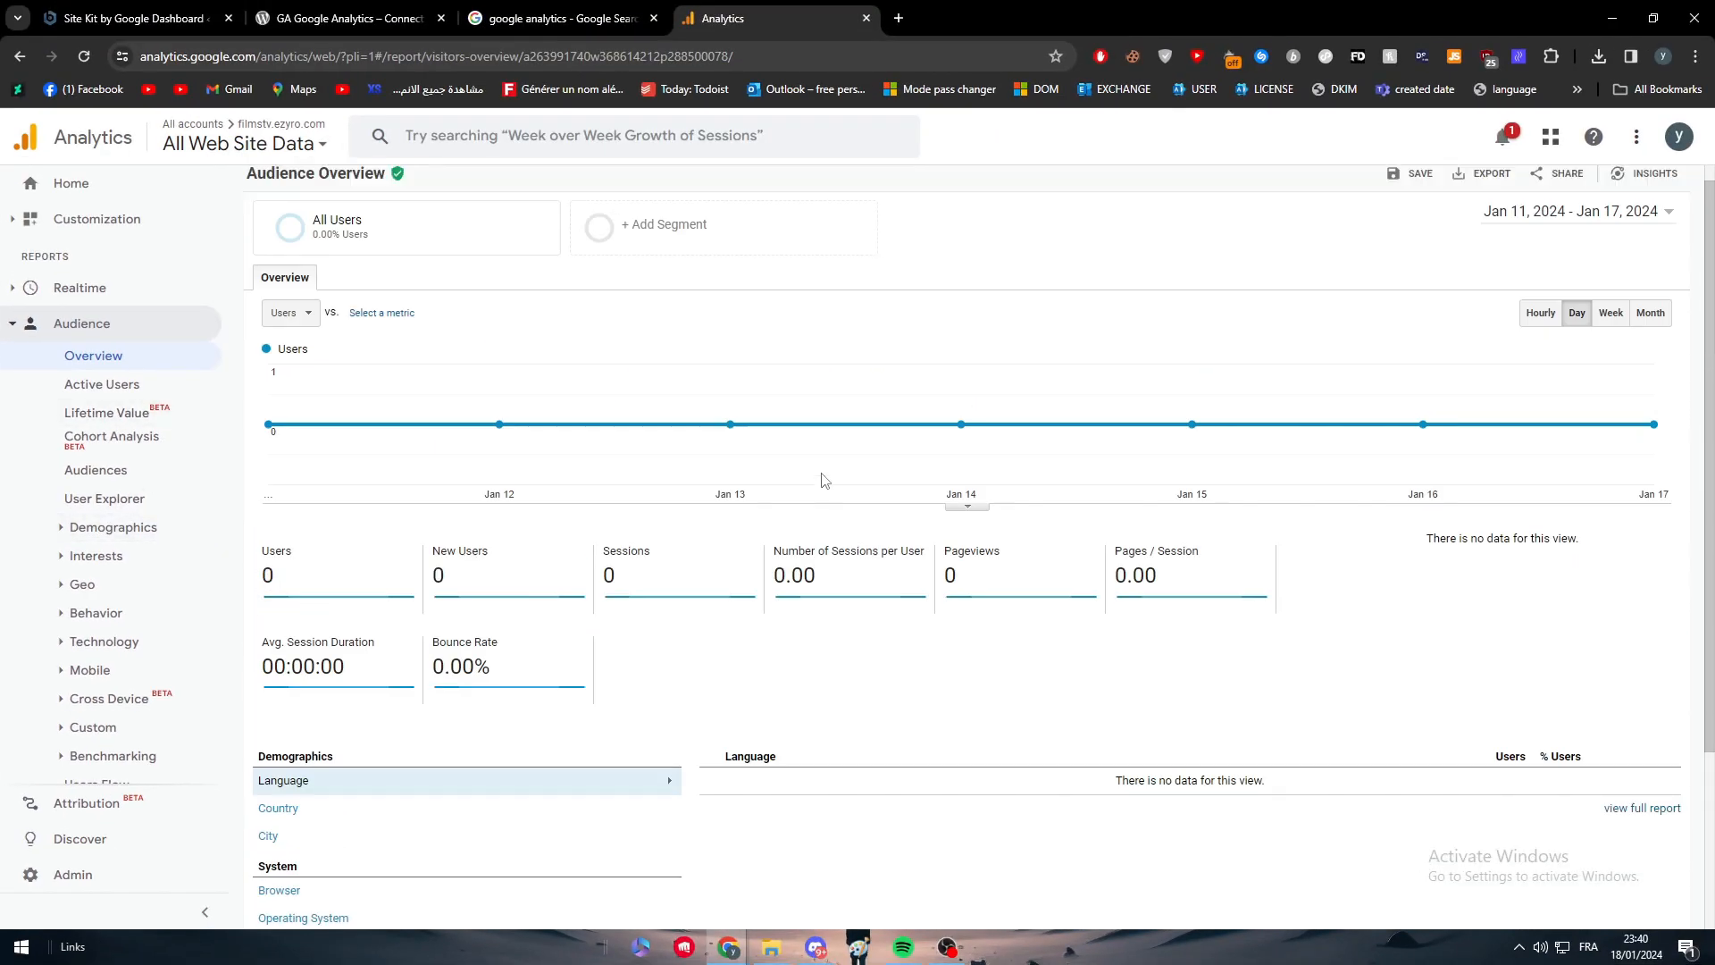
# Return to the Google Analytics Home page and look over its users, acquisition and location cards
pyautogui.click(93, 184)
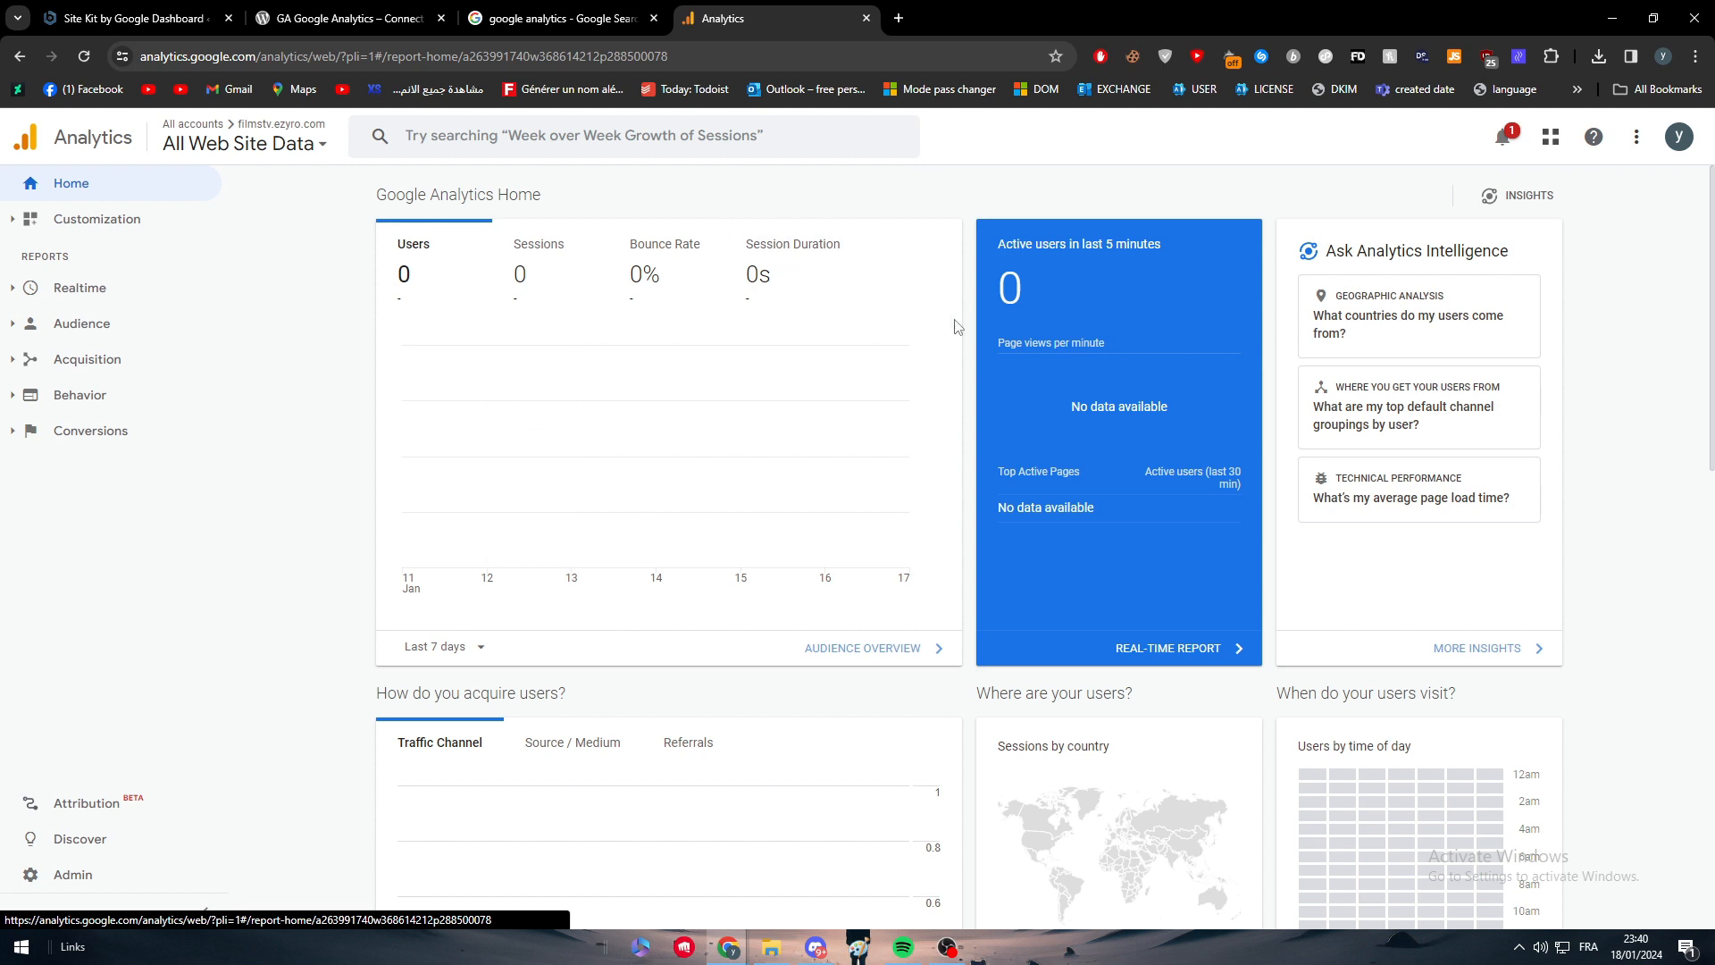
pyautogui.scroll(-2, 634, 540)
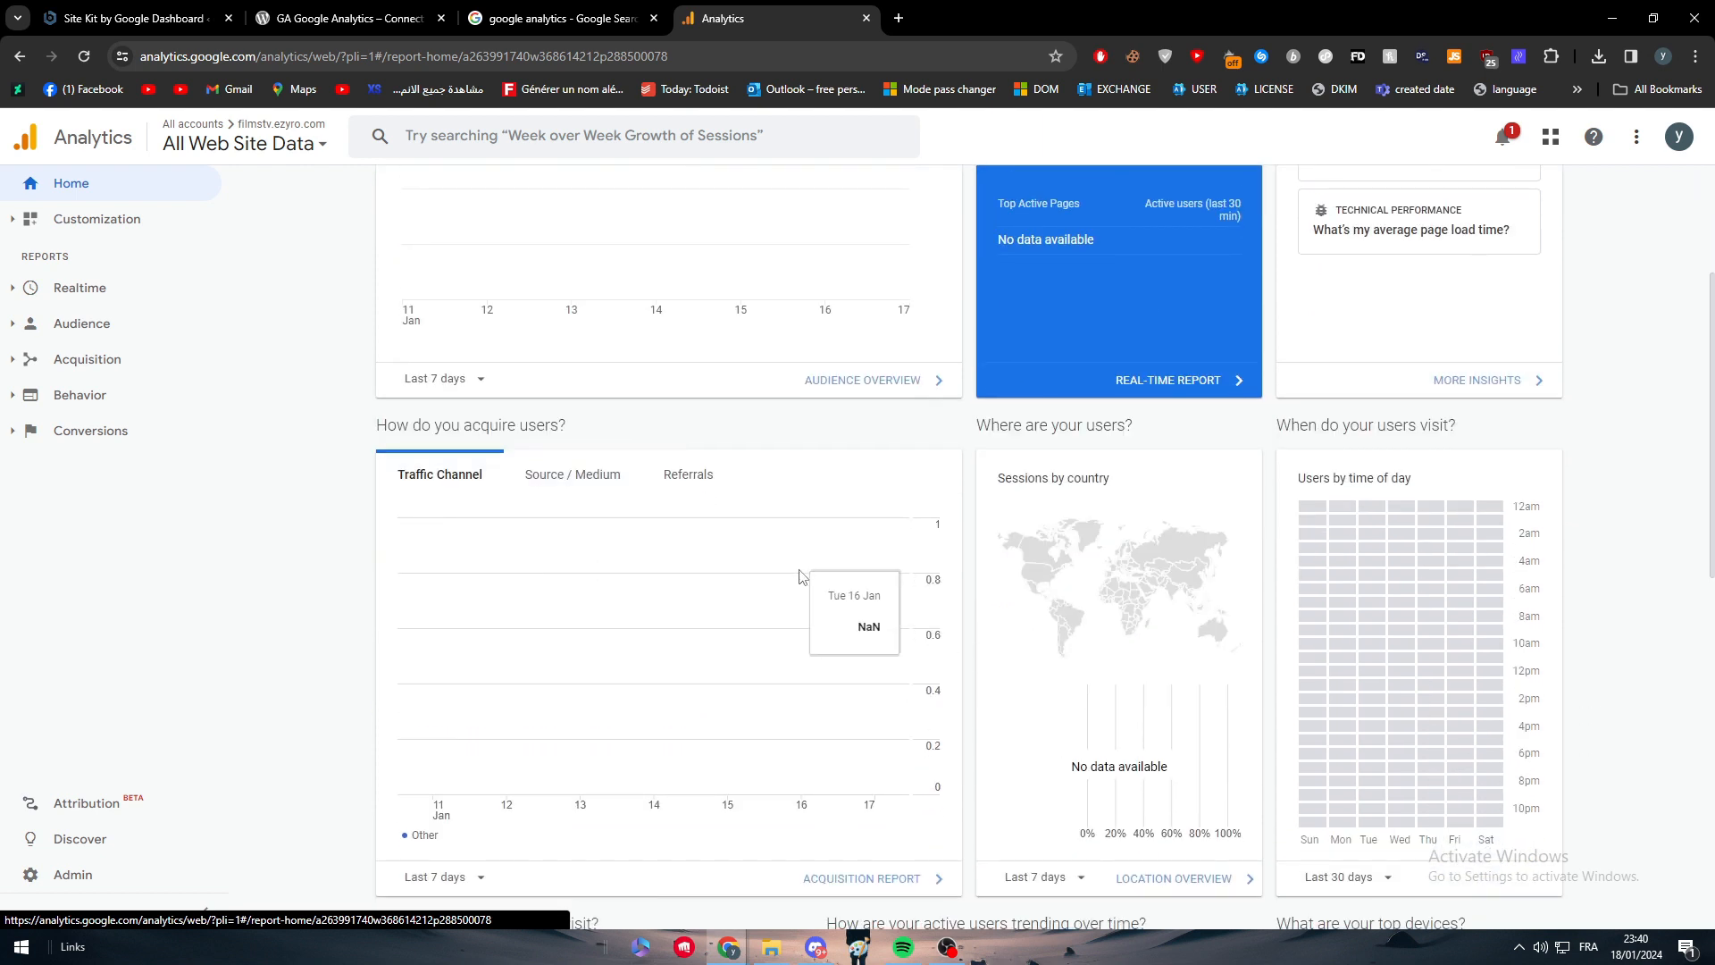
pyautogui.scroll(3, 647, 585)
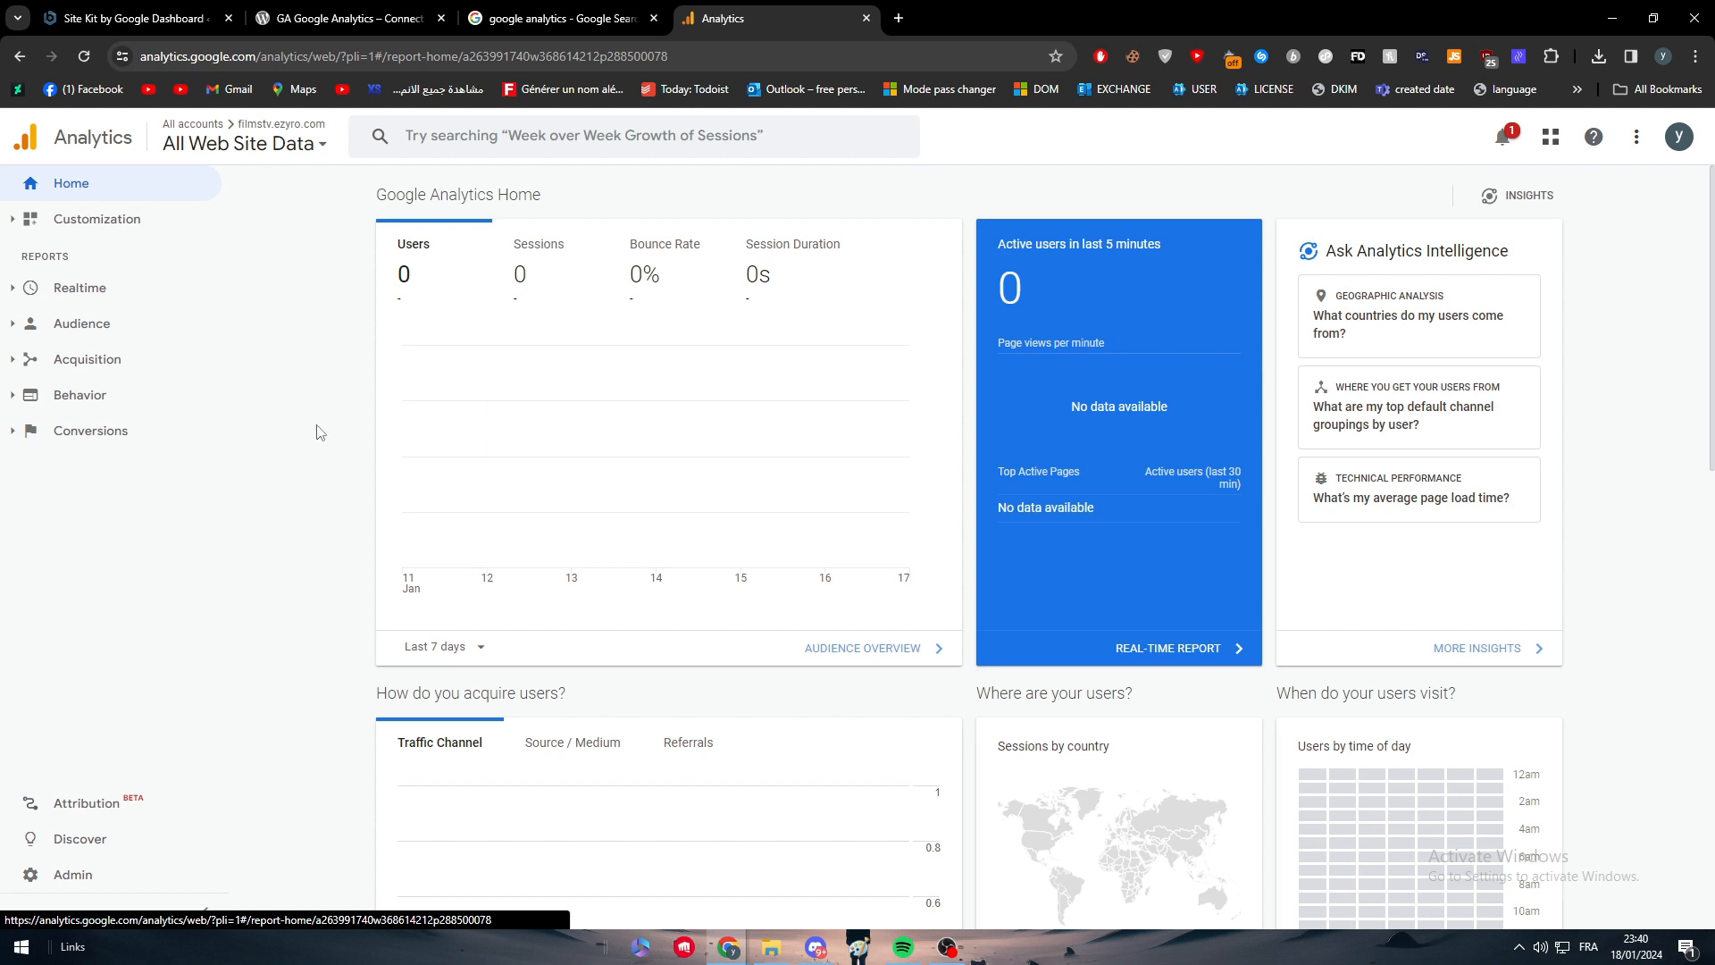
# Open Google Analytics Academy from the Google search results and look through its course list and instructors section
pyautogui.hotkey('ctrl', 'shift', 'Tab')
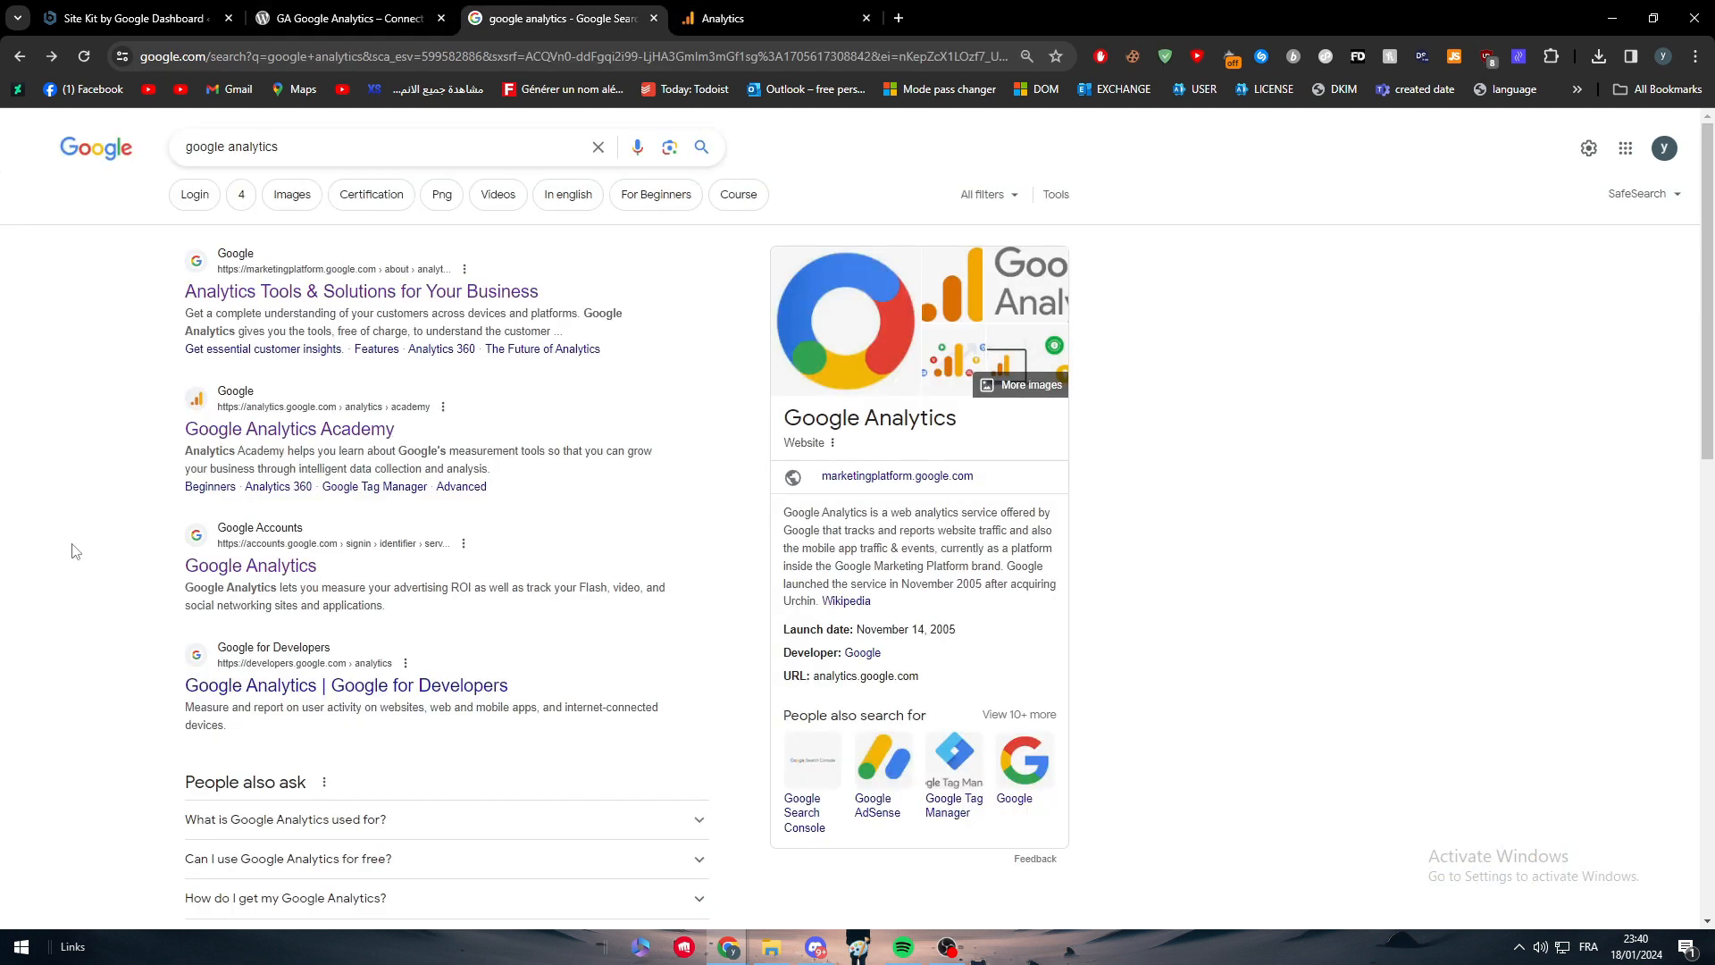
pyautogui.click(279, 430)
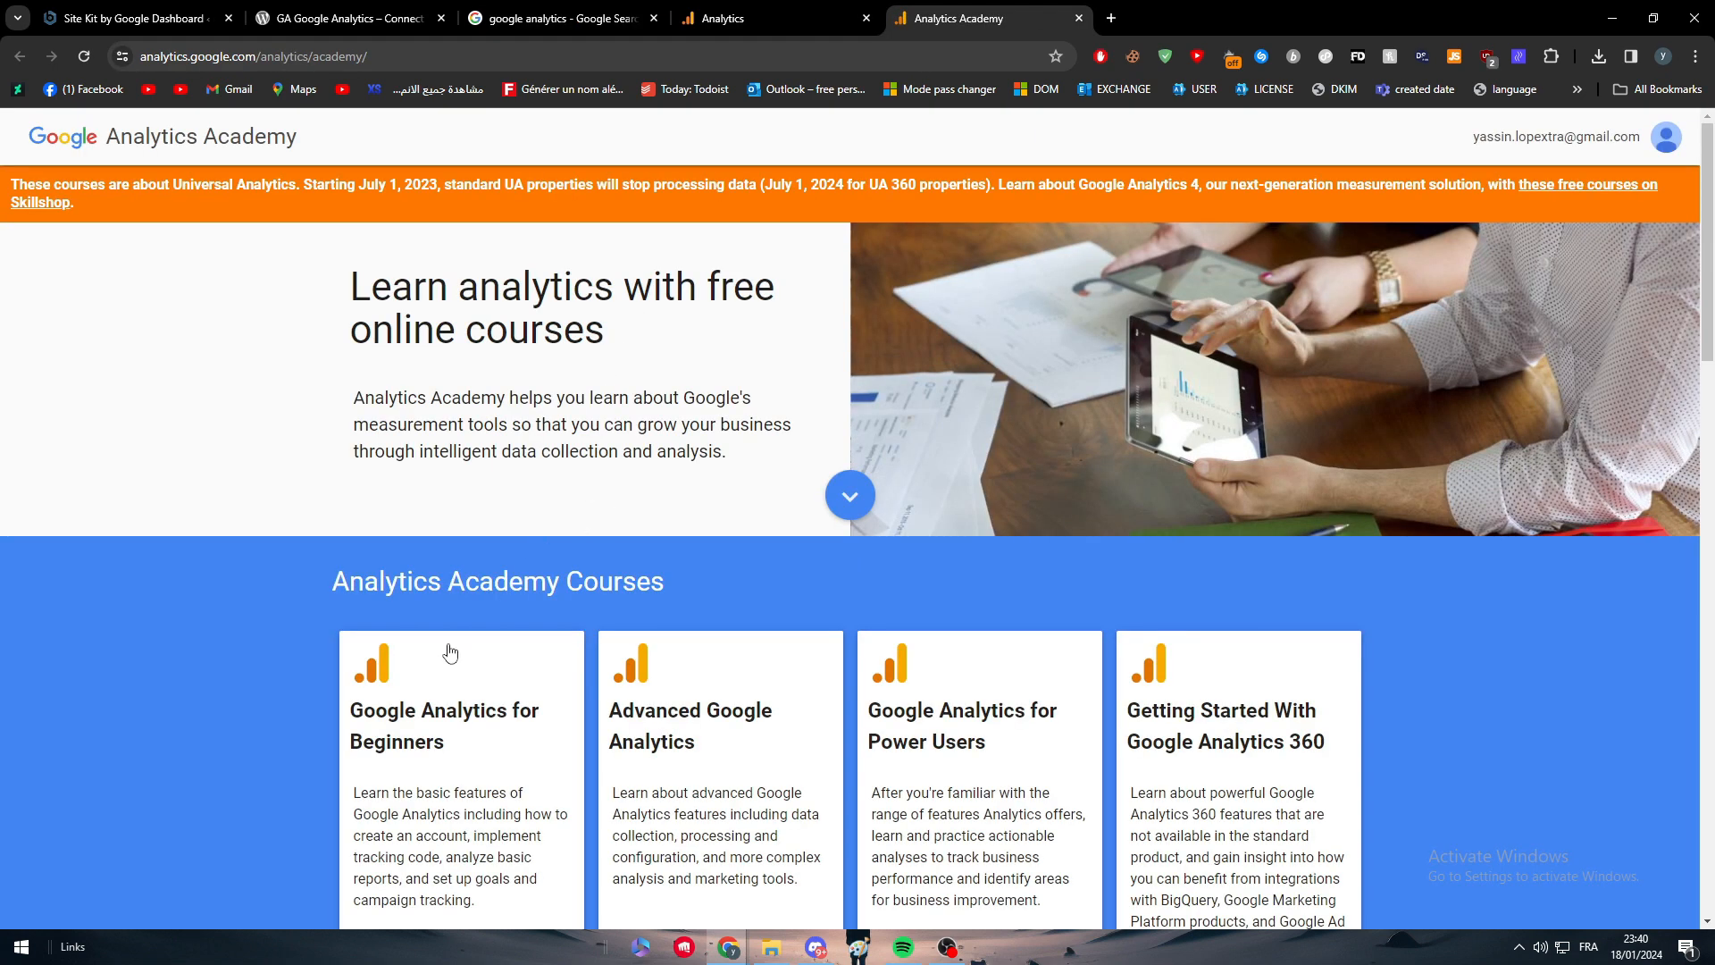
pyautogui.scroll(-1, 286, 625)
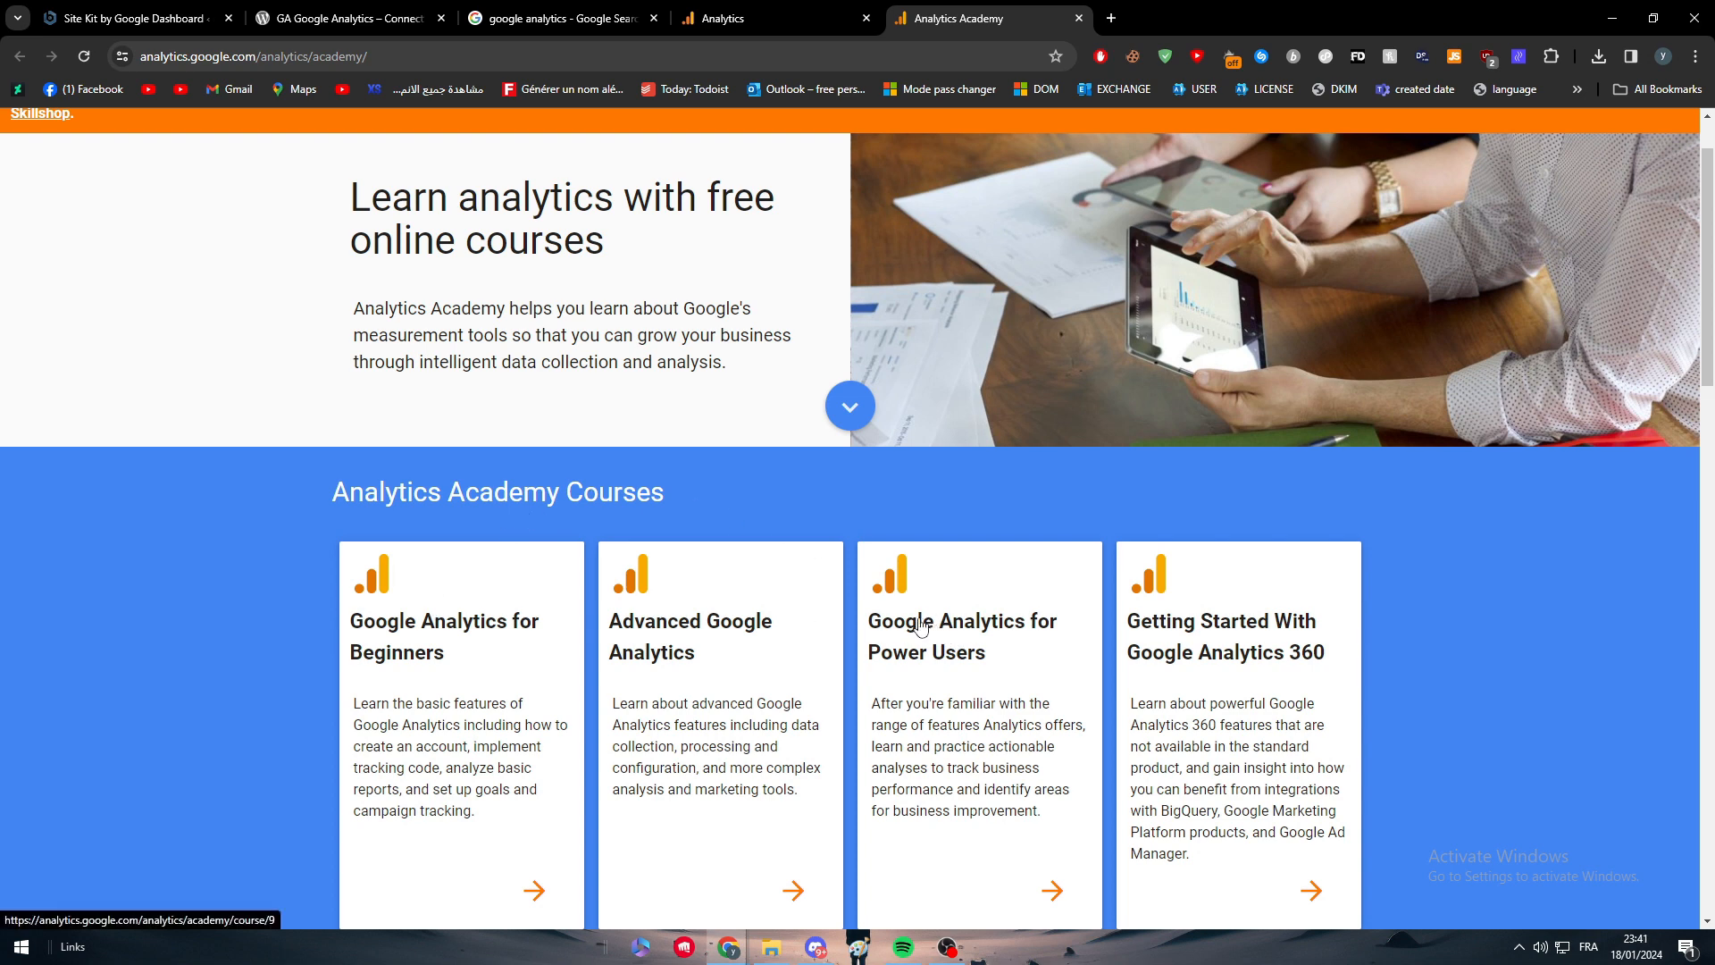
pyautogui.scroll(-2, 844, 625)
pyautogui.scroll(-2, 835, 628)
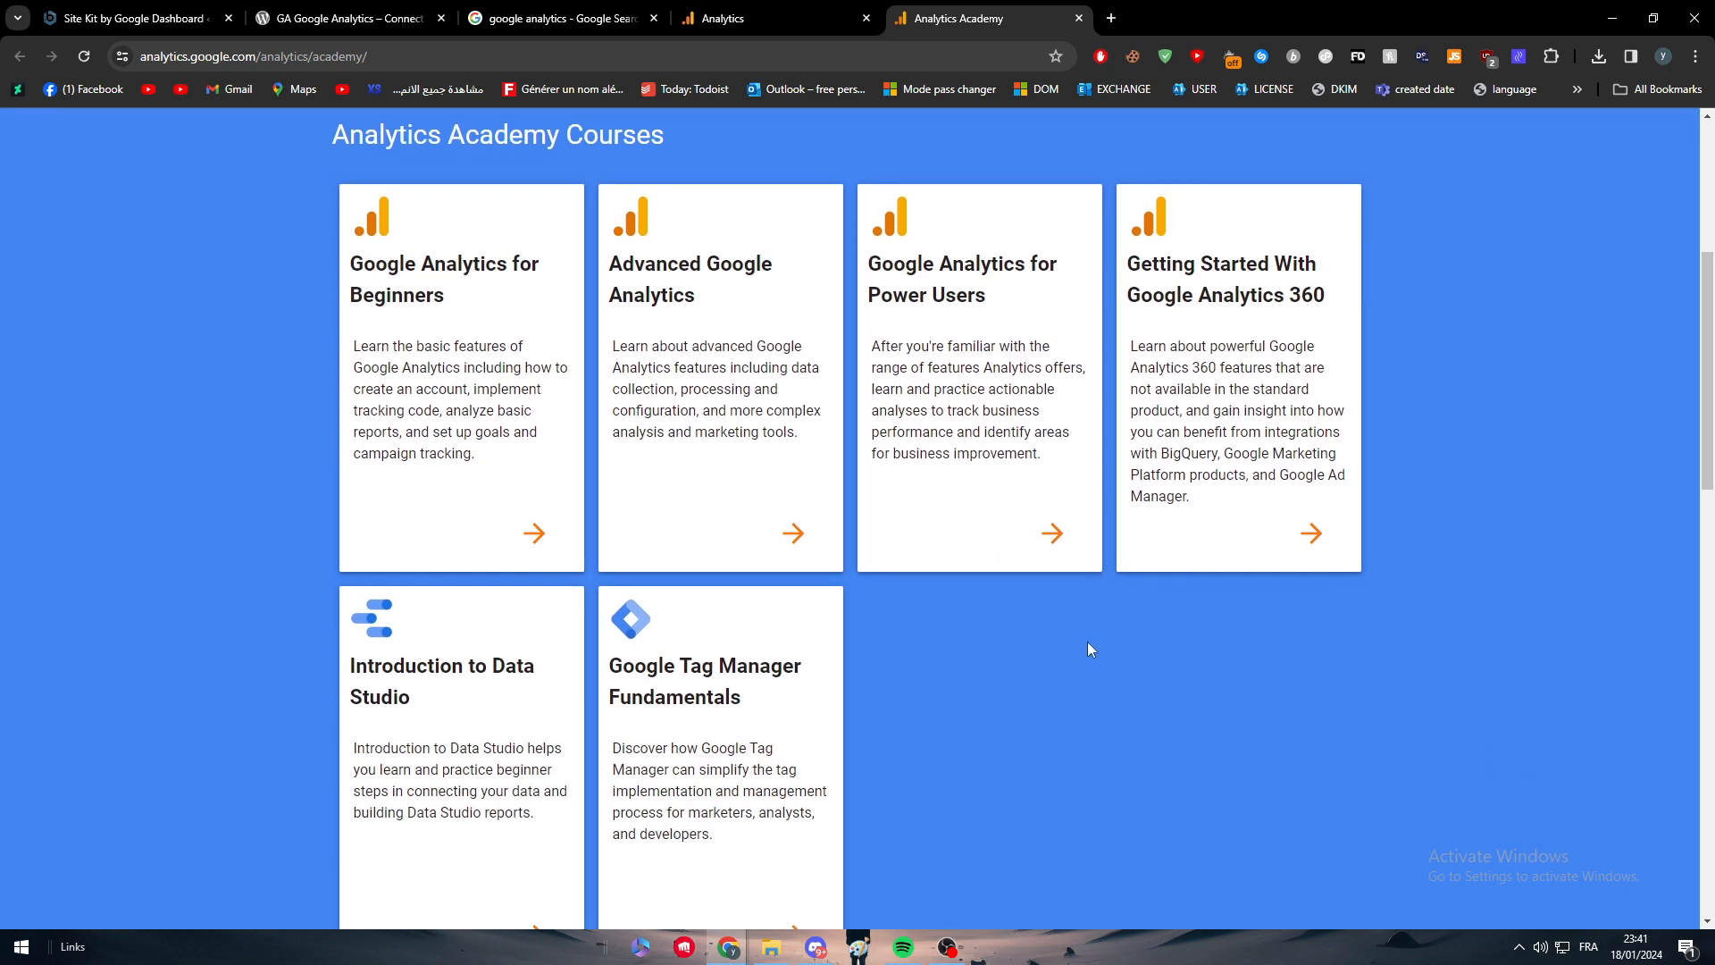
pyautogui.scroll(-5, 1090, 643)
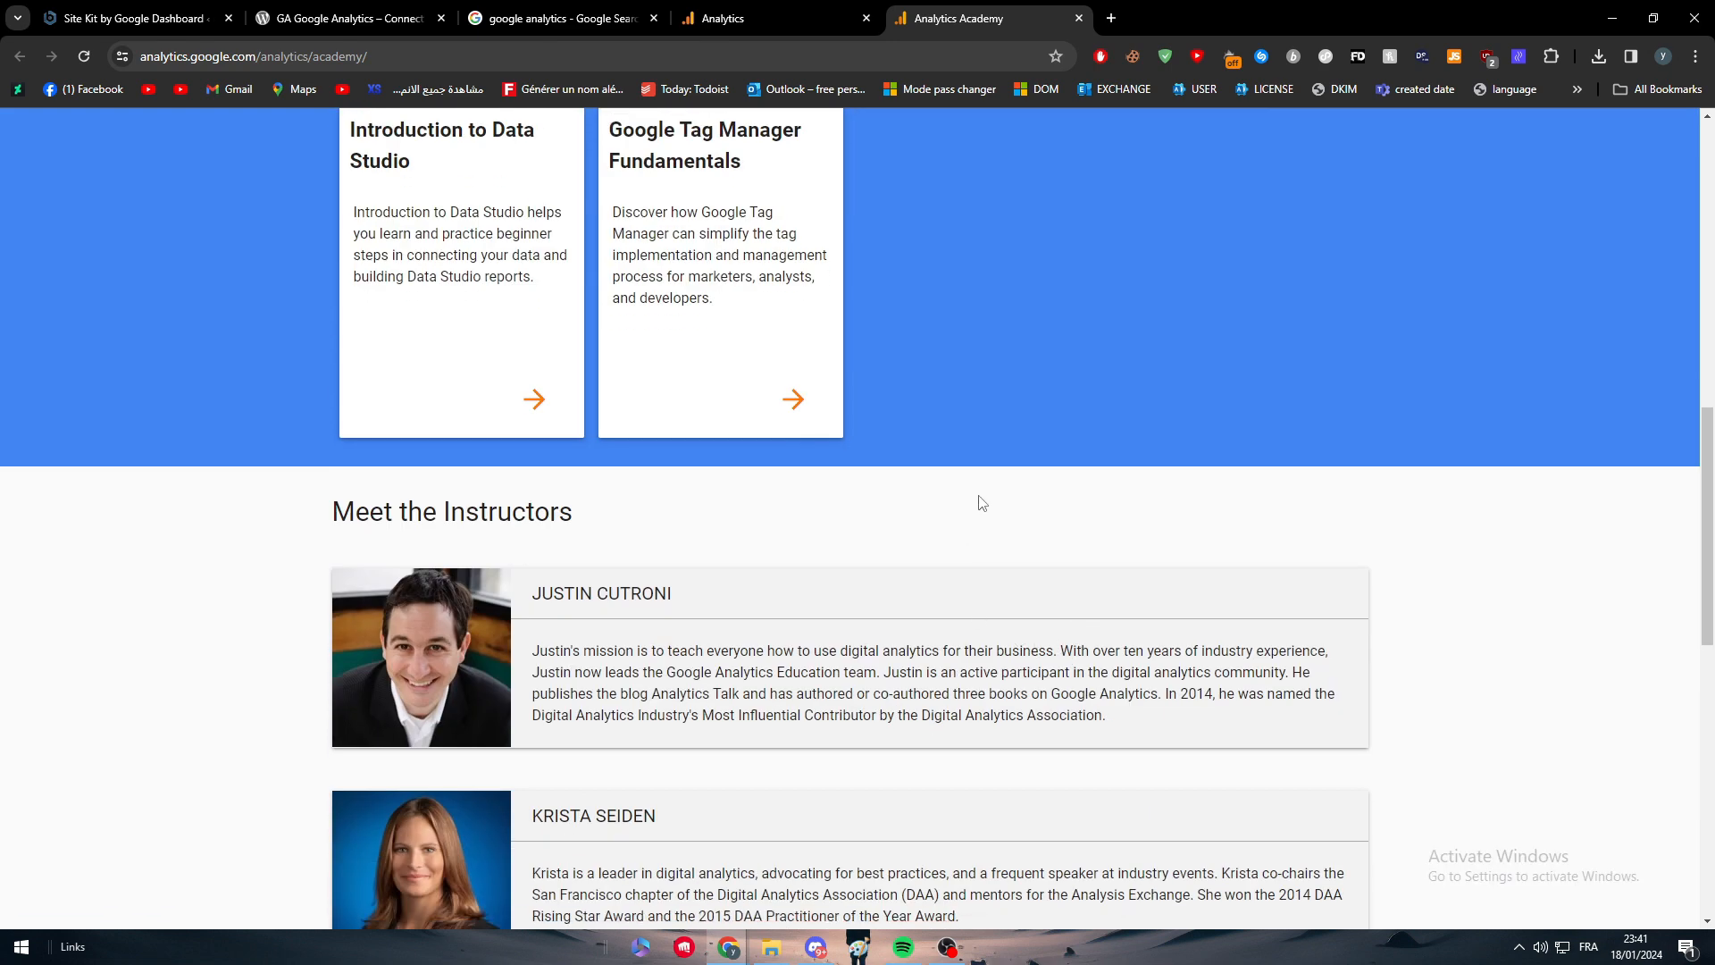
pyautogui.scroll(7, 980, 502)
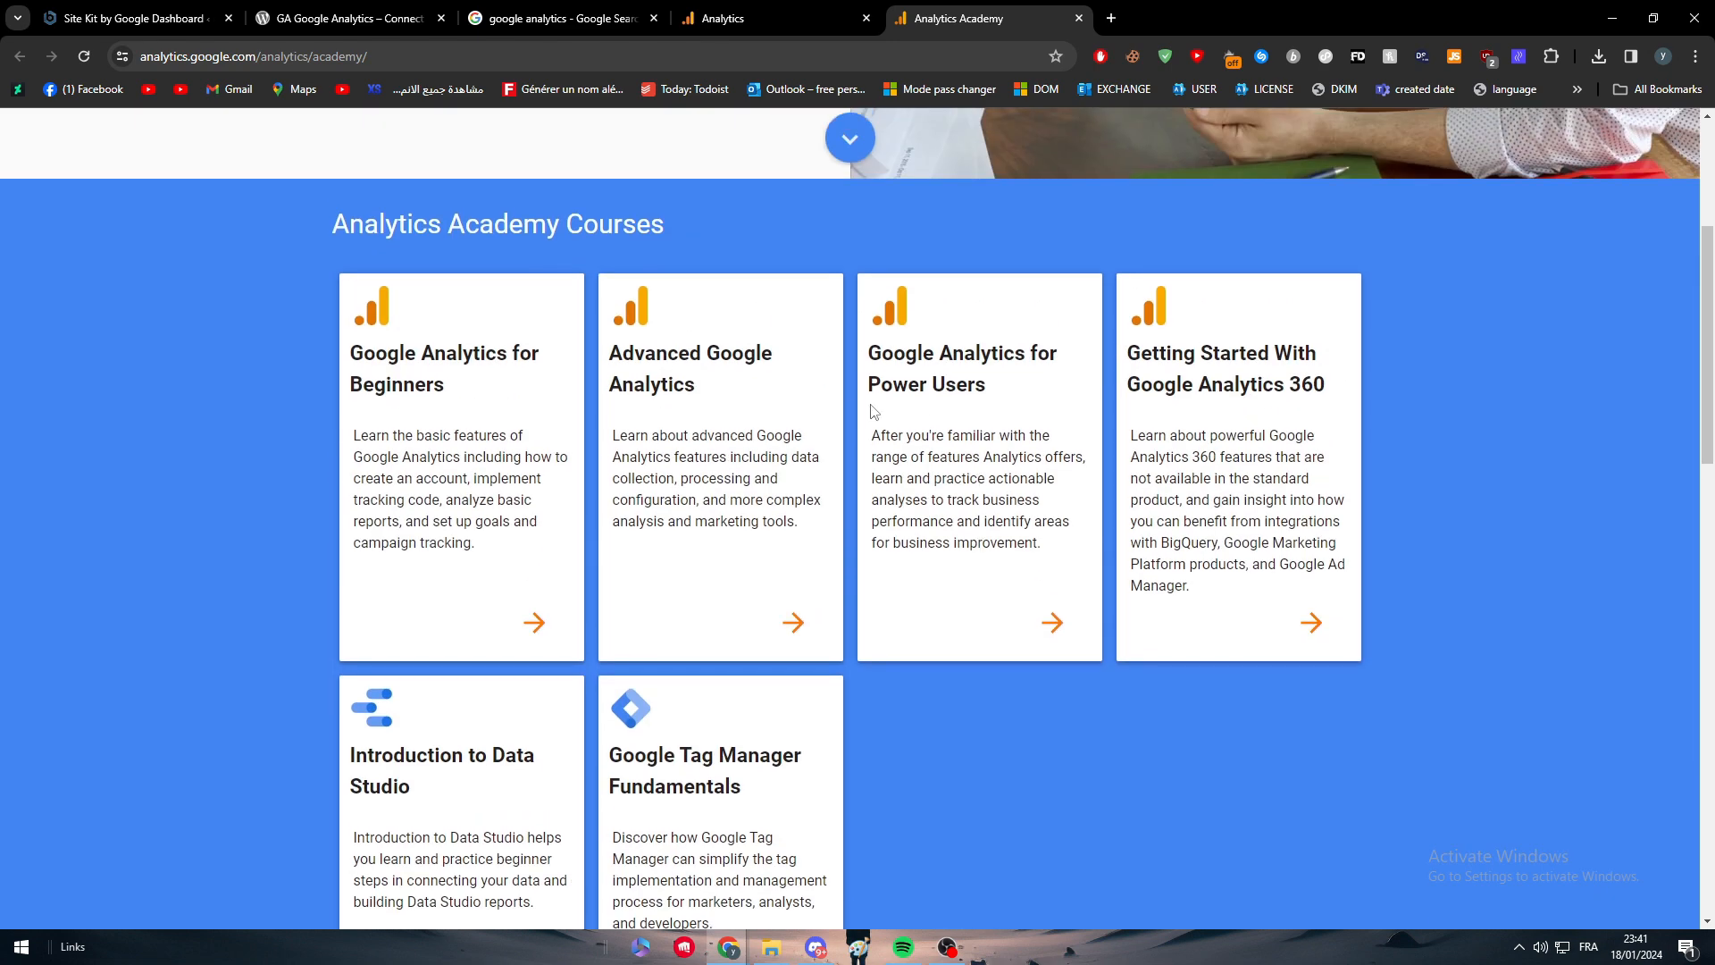
pyautogui.scroll(4, 873, 411)
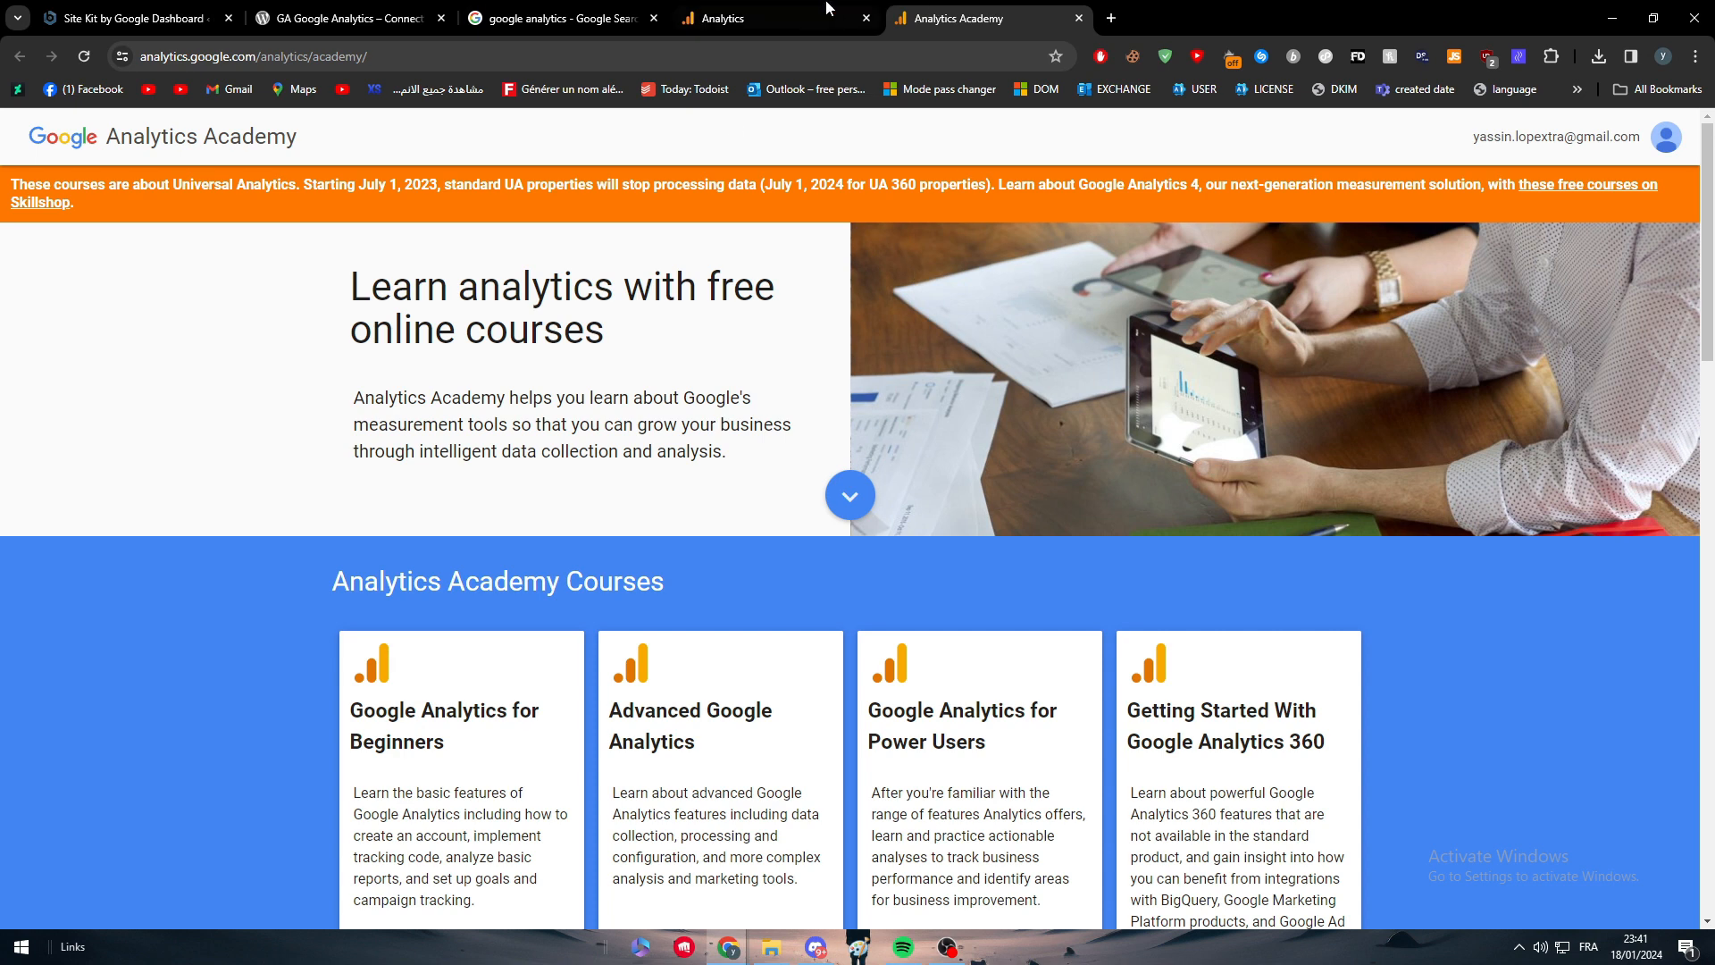
# Go back to Google Analytics Home in the browser and open the Audience Overview report from the users card
pyautogui.click(804, 17)
pyautogui.scroll(-4, 798, 621)
pyautogui.scroll(4, 786, 536)
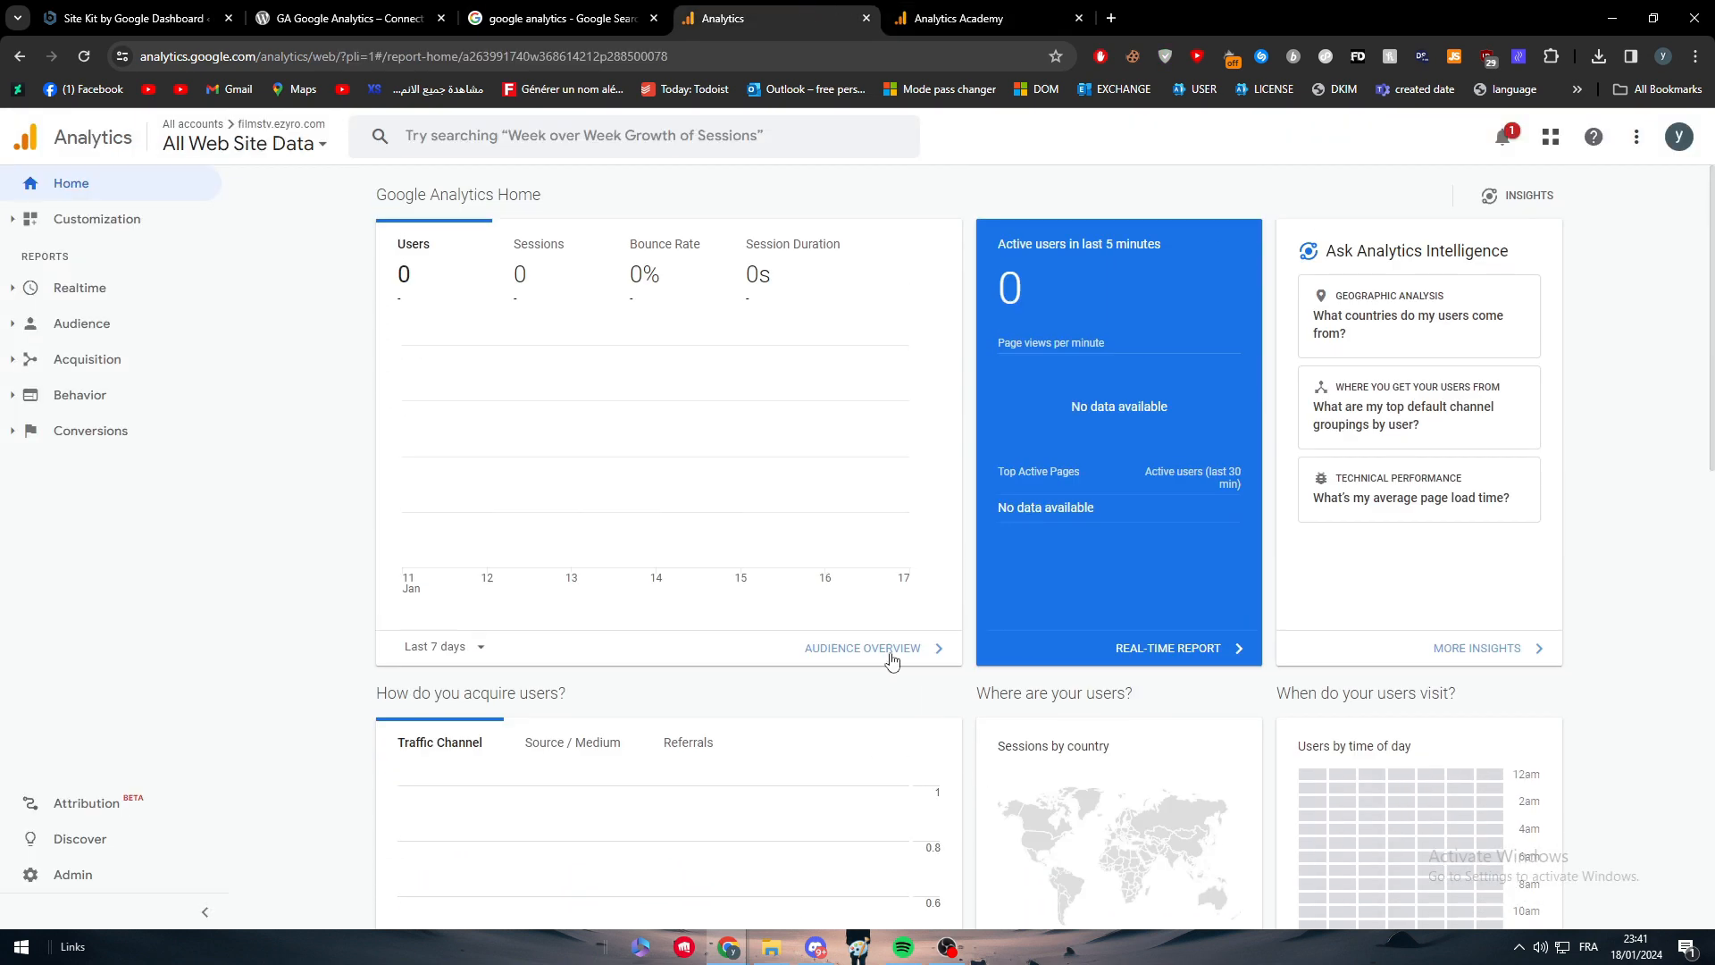
pyautogui.click(893, 649)
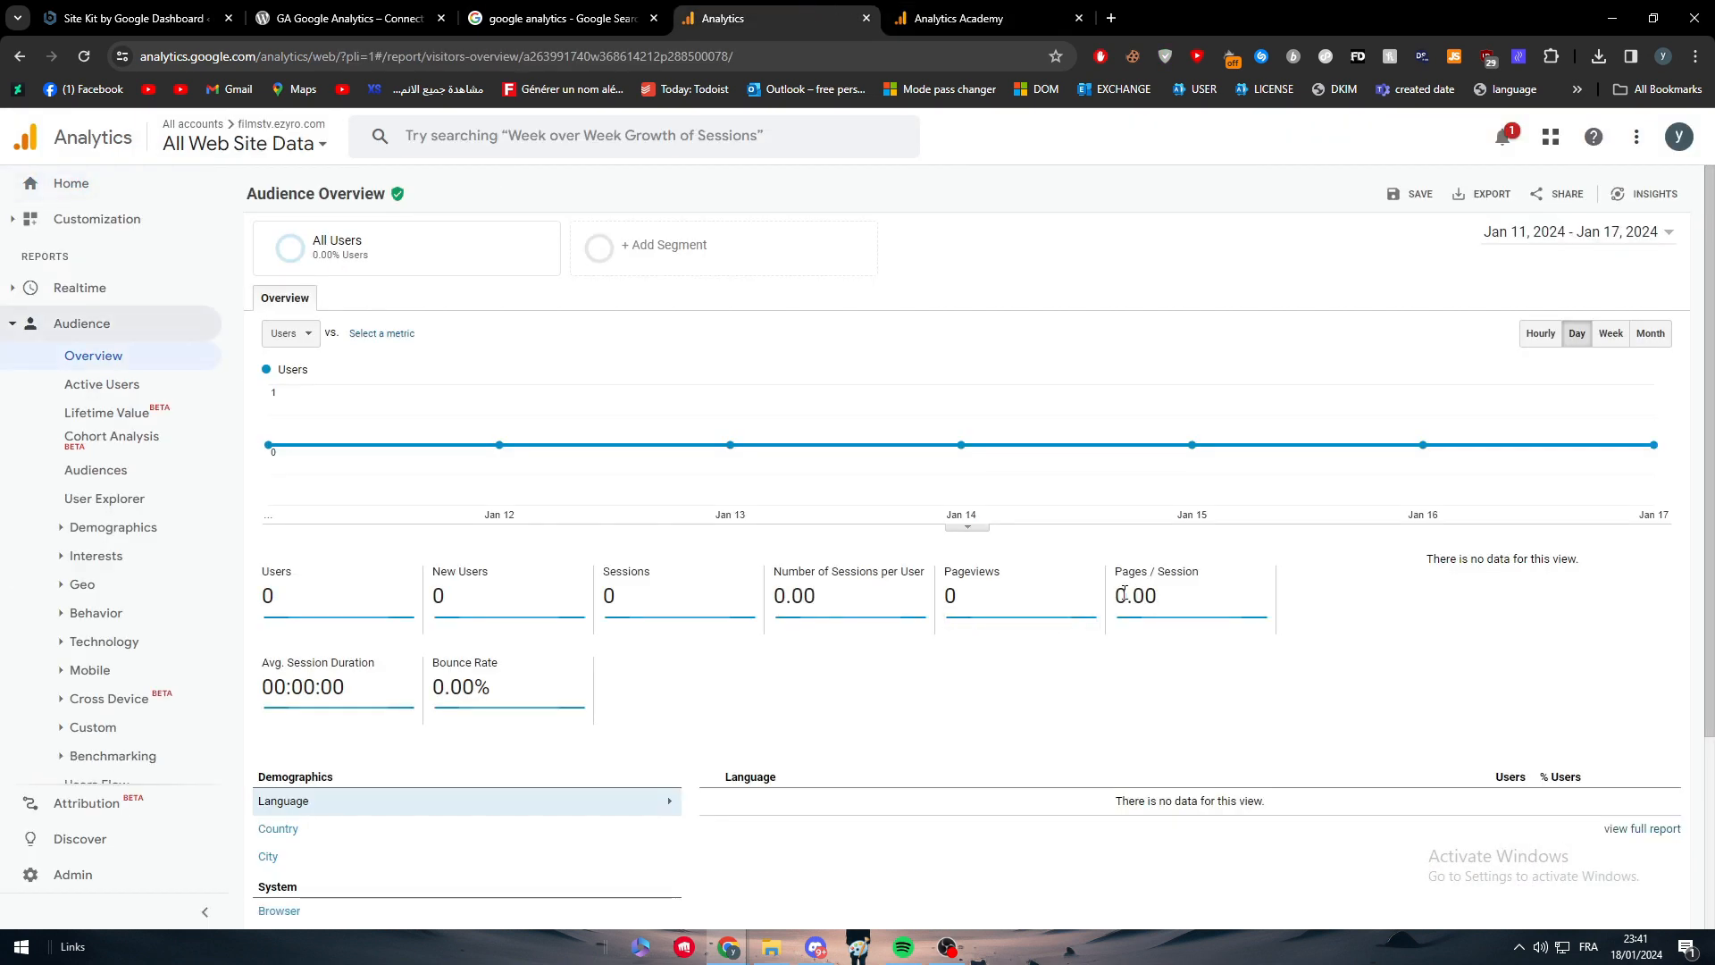